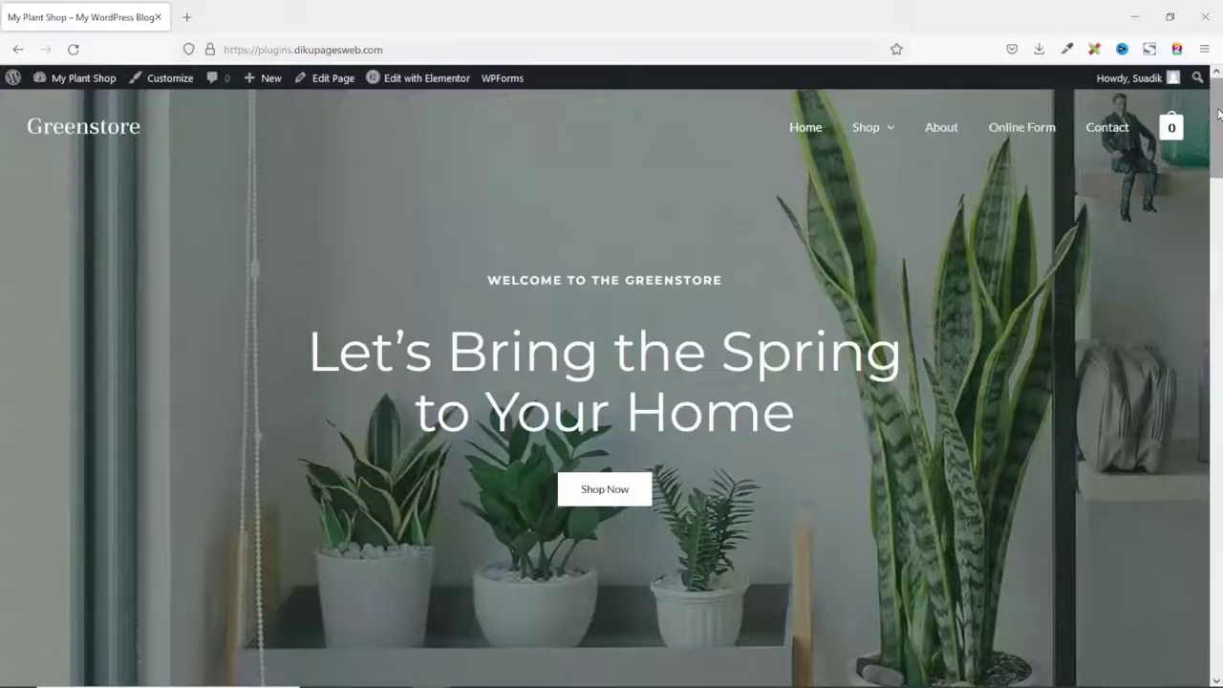
Add the Bird of Paradise plant from the shop page to the cart and view the cart.
scroll(612, 382, down, 4)
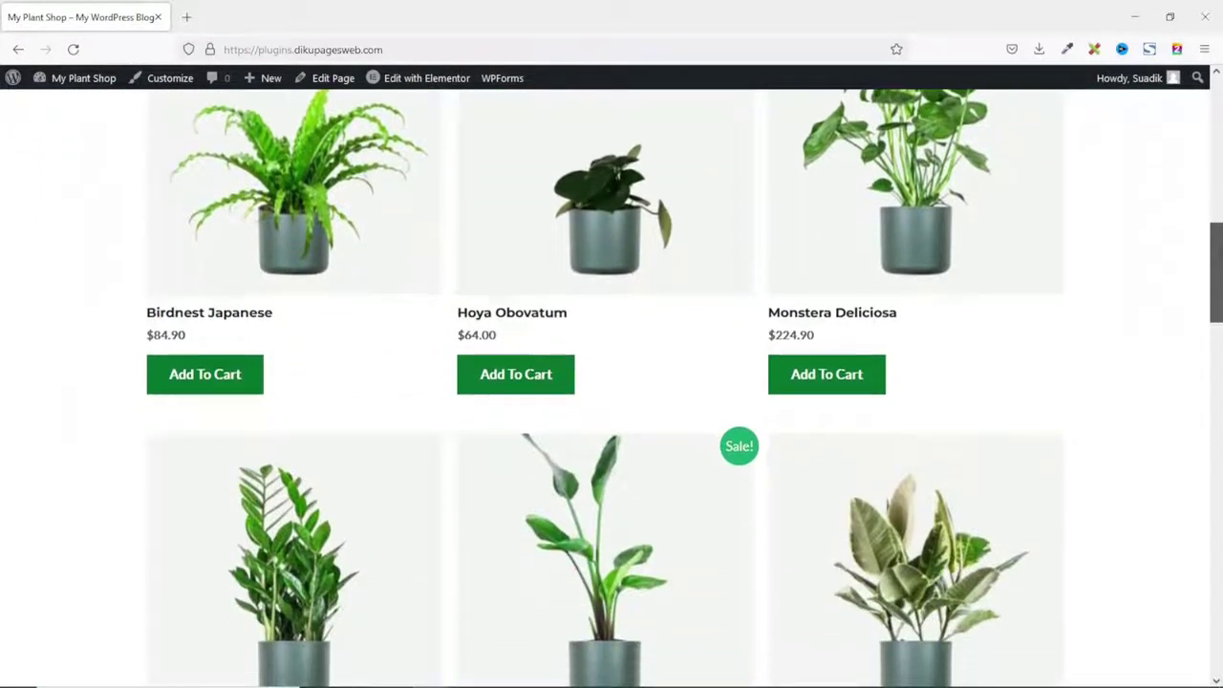
drag(1217, 268, 1220, 96)
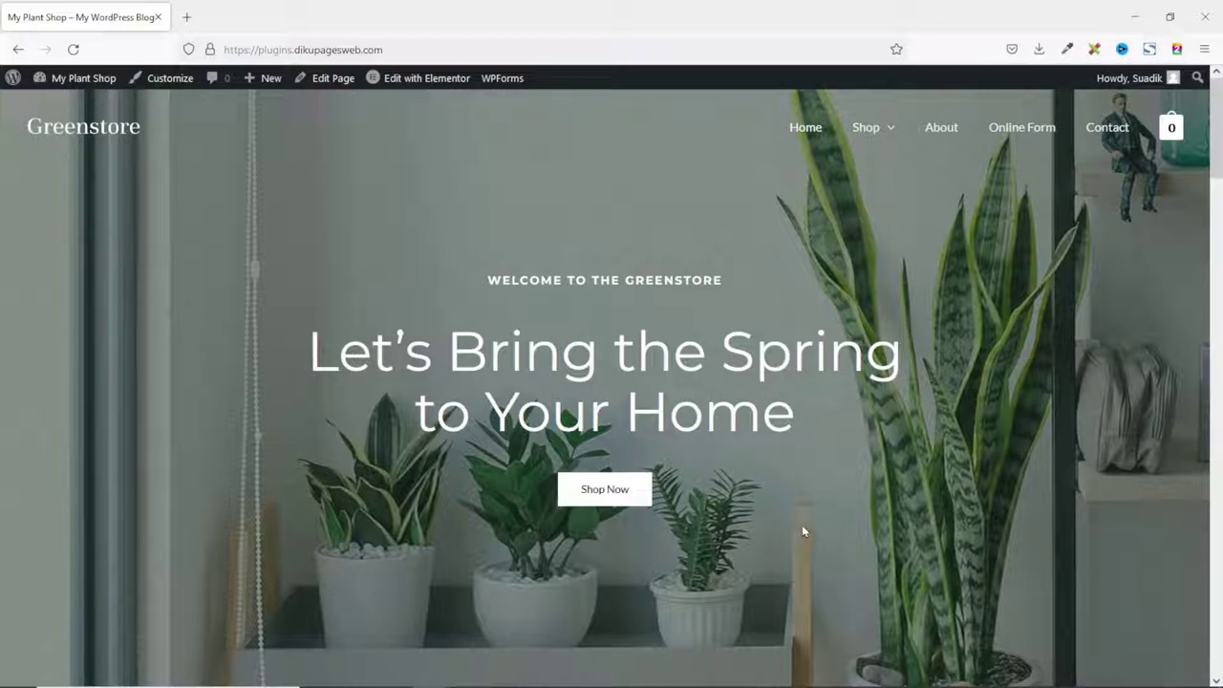
click(864, 128)
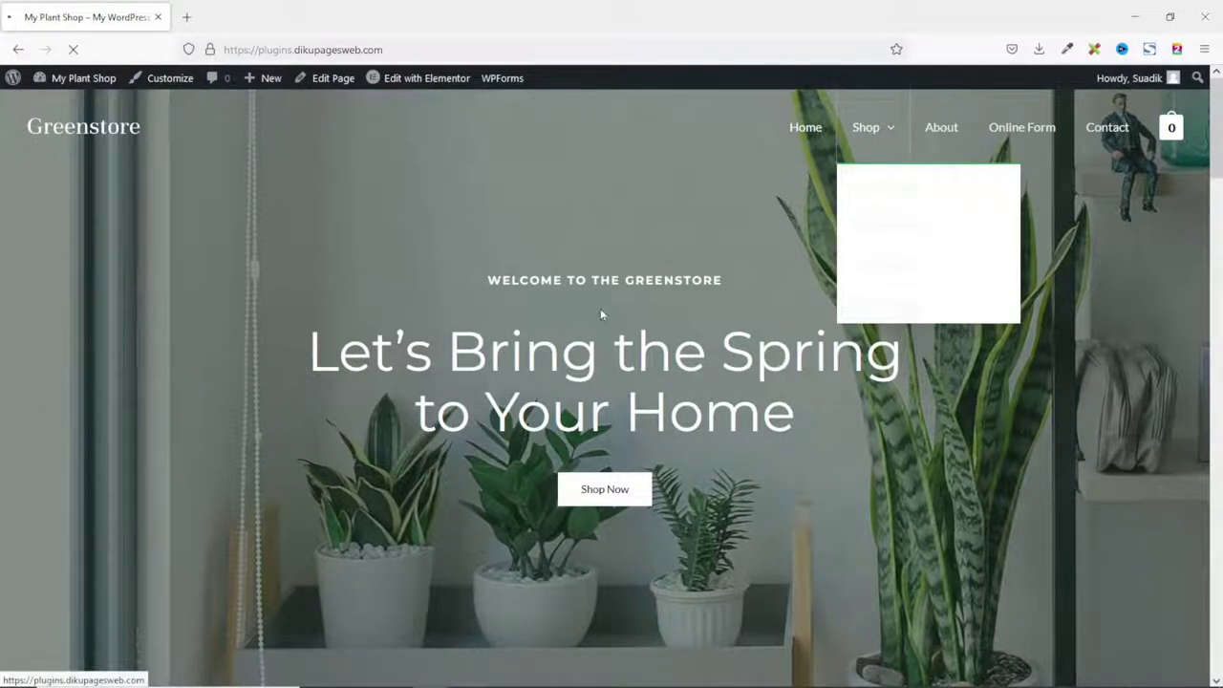
scroll(740, 281, down, 3)
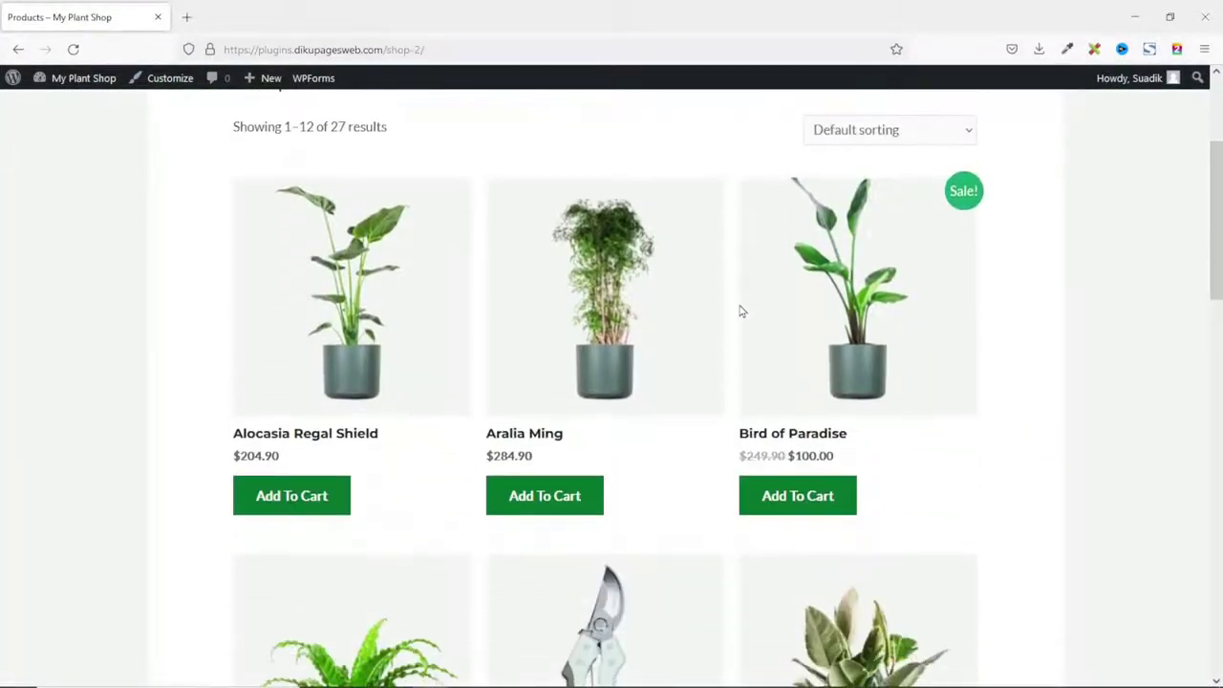
click(795, 499)
click(920, 501)
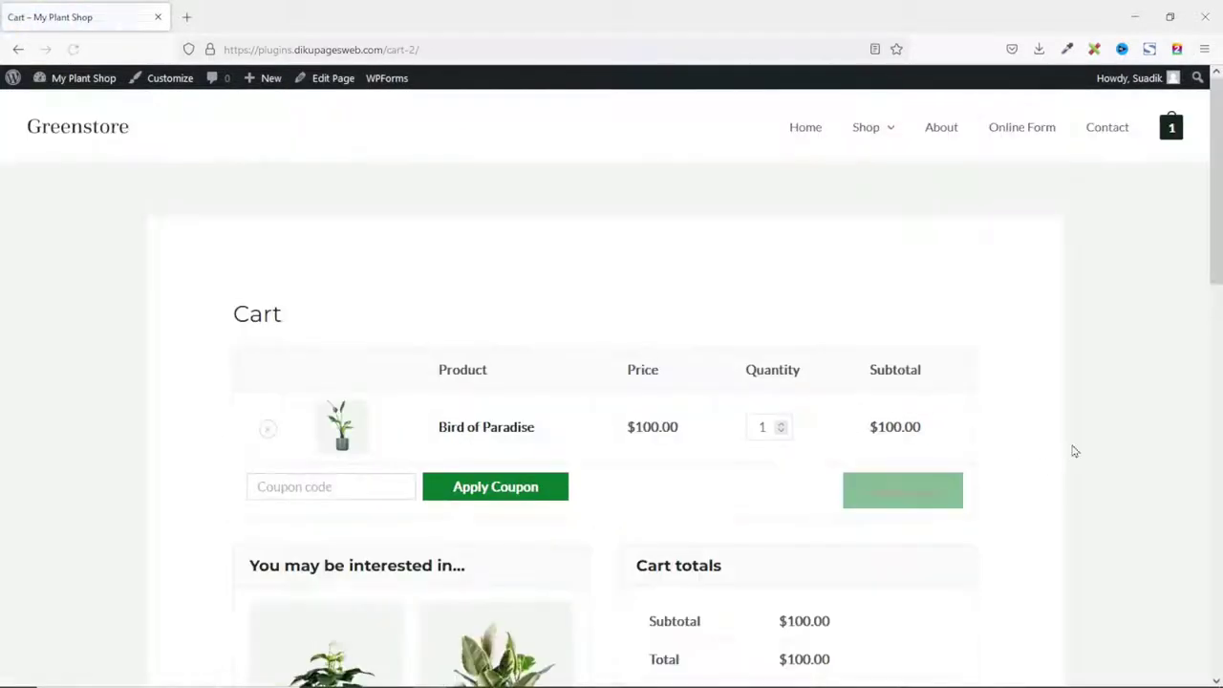
Proceed to checkout and upload the image logo-4 from the logos folder as the order's file.
scroll(1065, 446, down, 3)
click(801, 495)
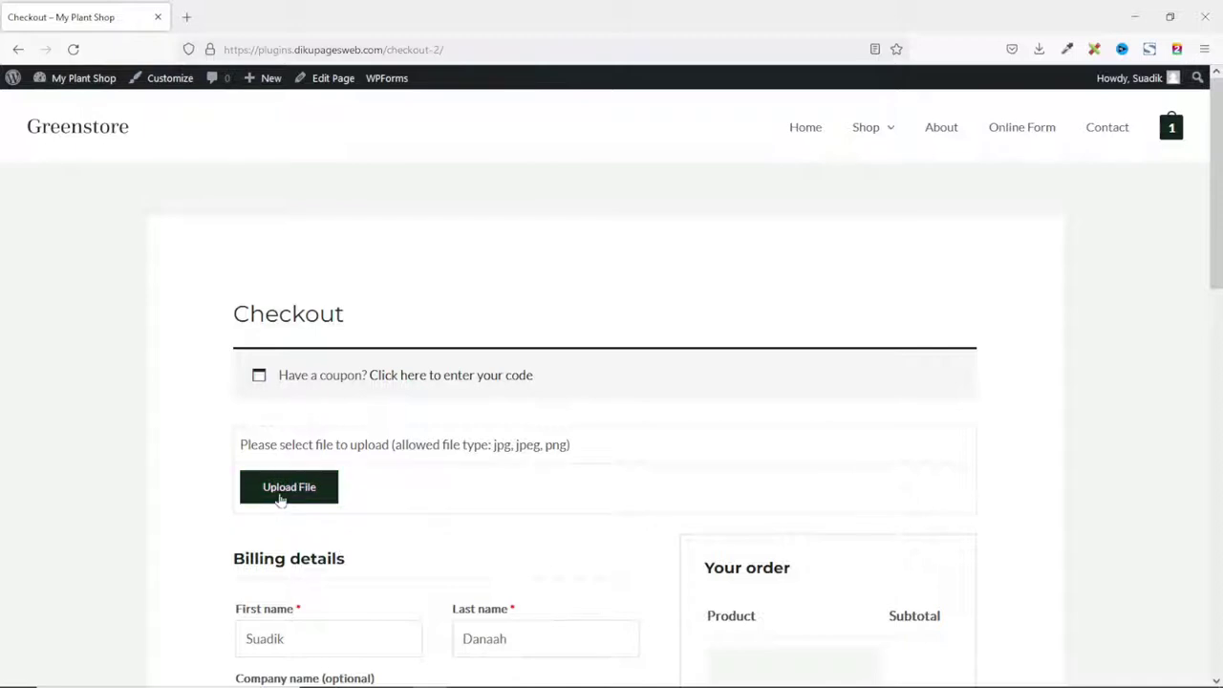
click(281, 498)
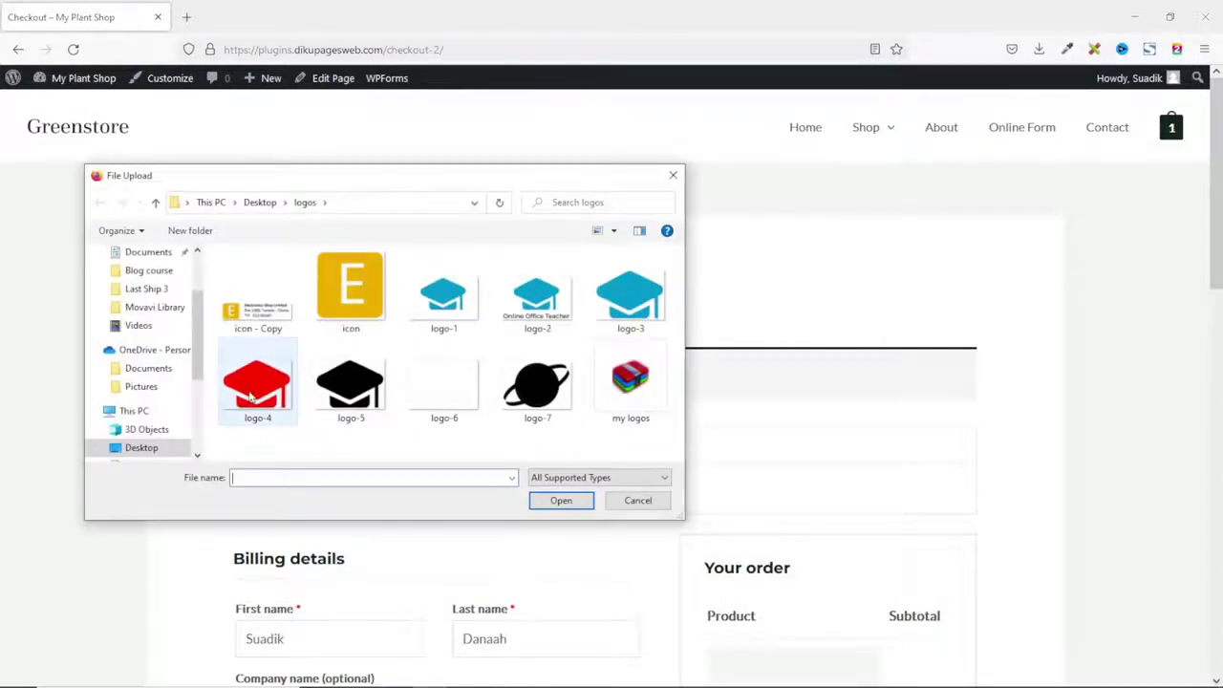
double_click(251, 396)
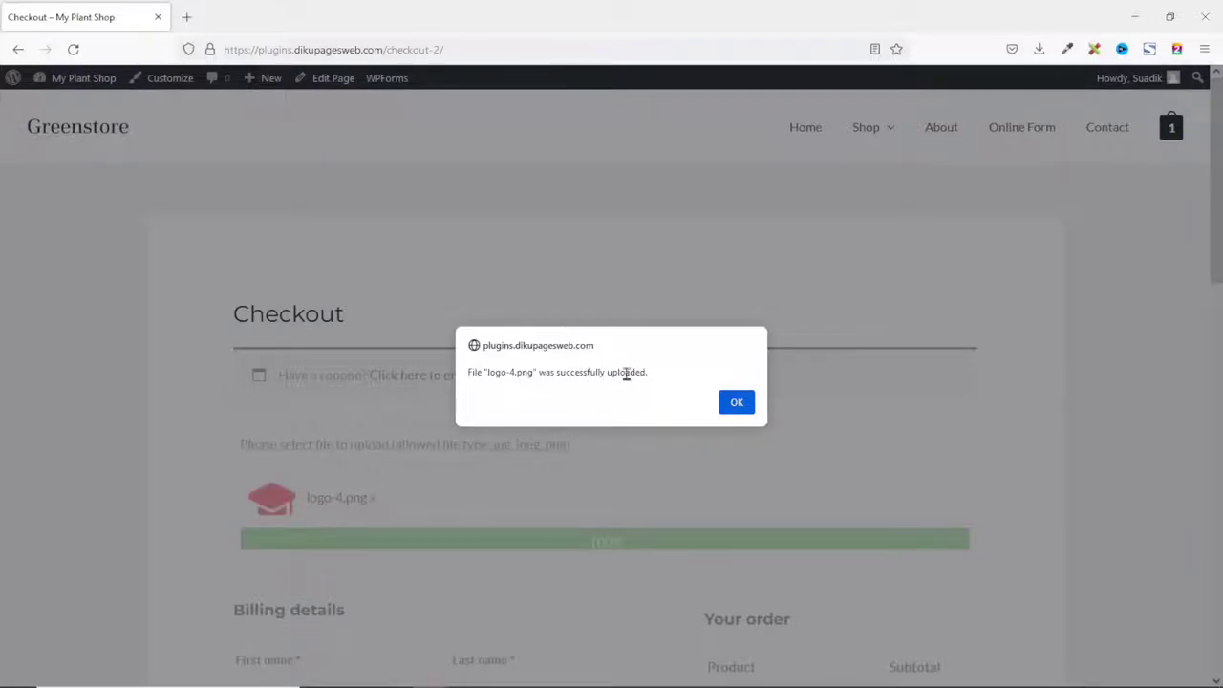
click(736, 403)
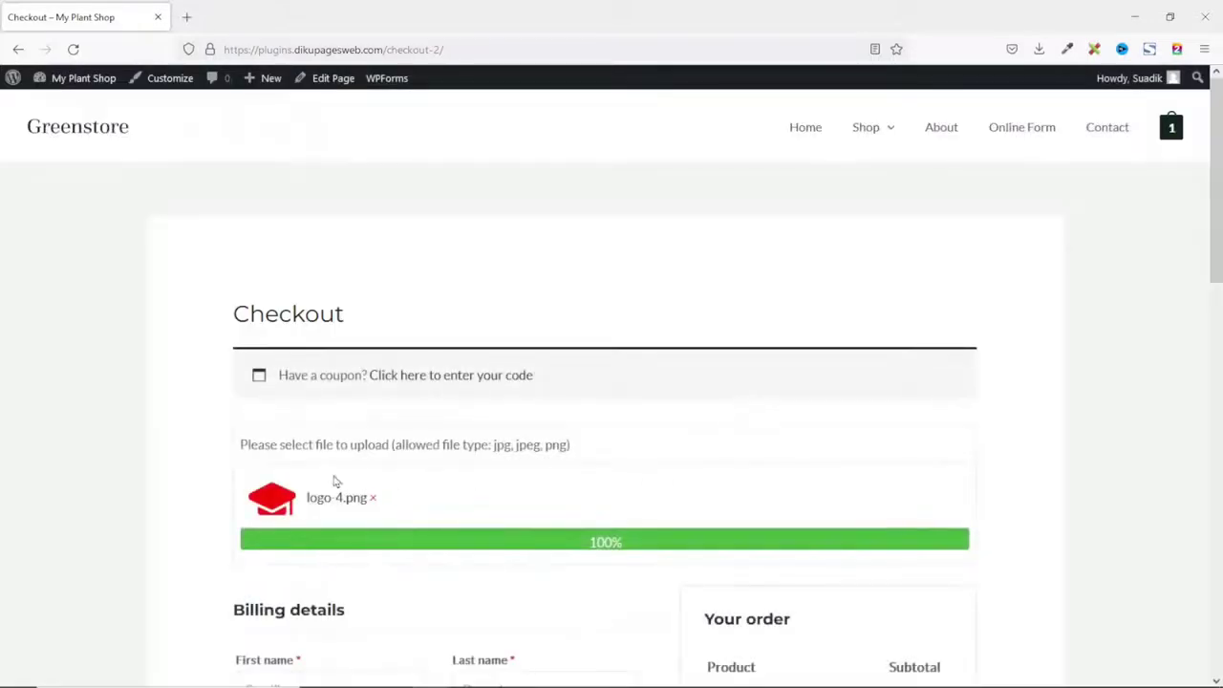
Place the order with the prefilled billing details and review the order details on the confirmation page.
scroll(470, 485, down, 2)
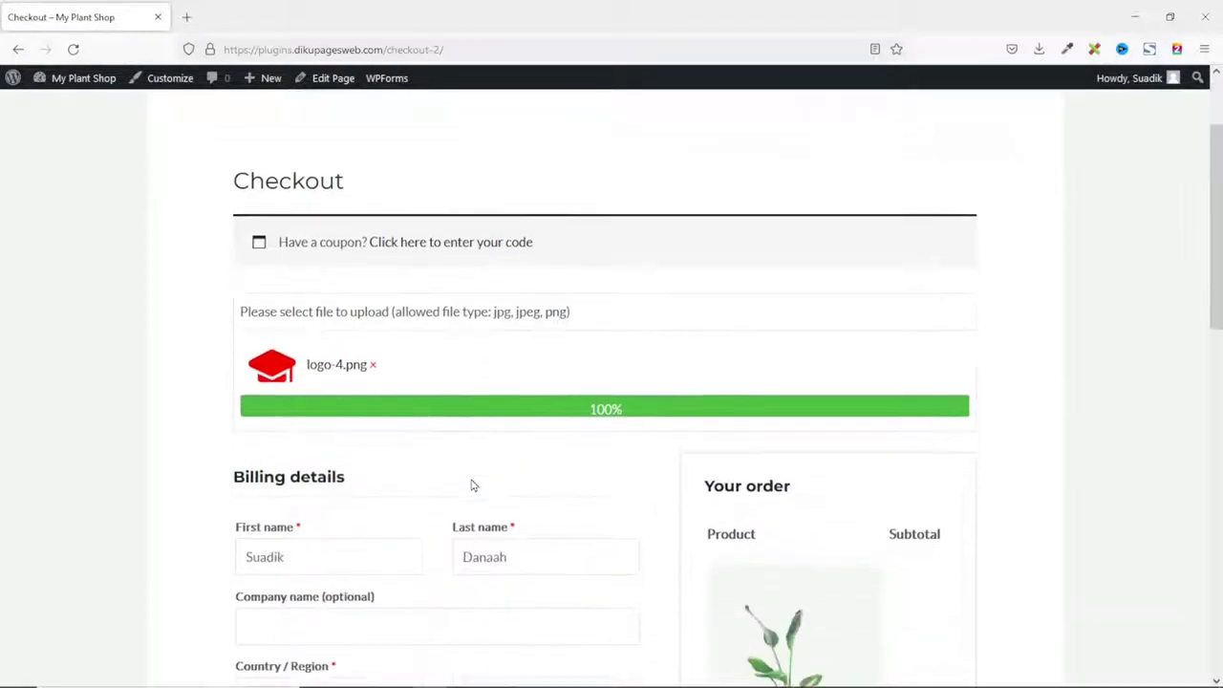
scroll(470, 486, down, 4)
scroll(388, 553, down, 1)
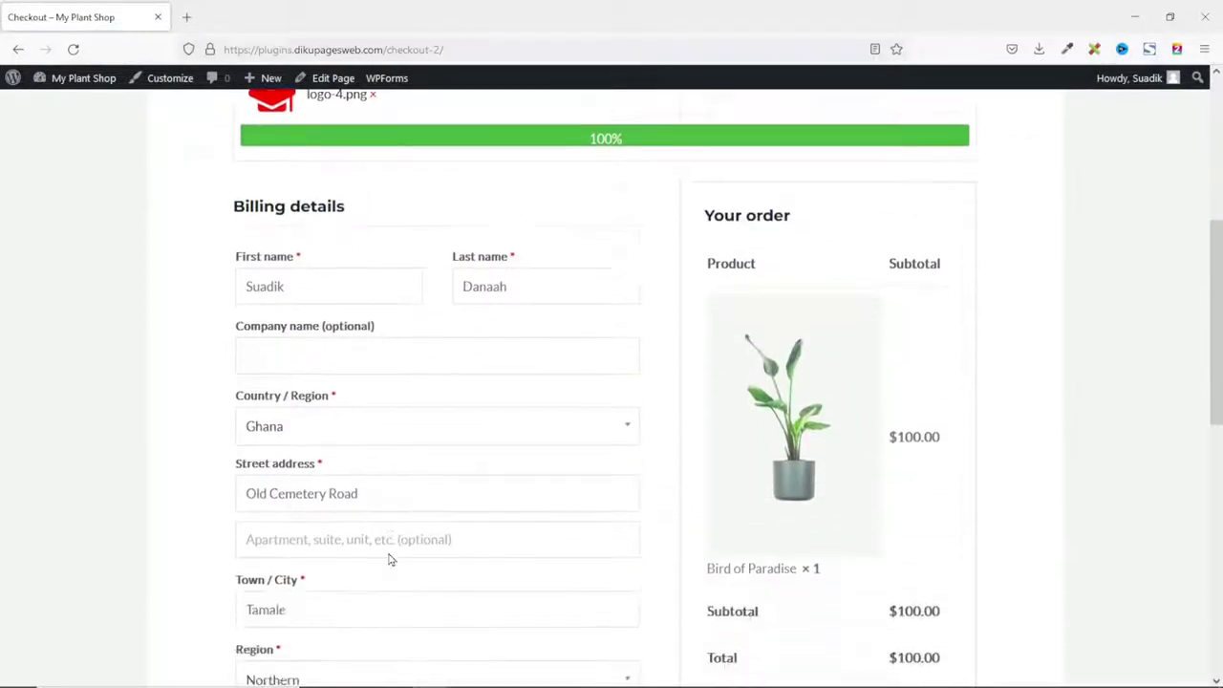
scroll(388, 553, down, 8)
click(840, 485)
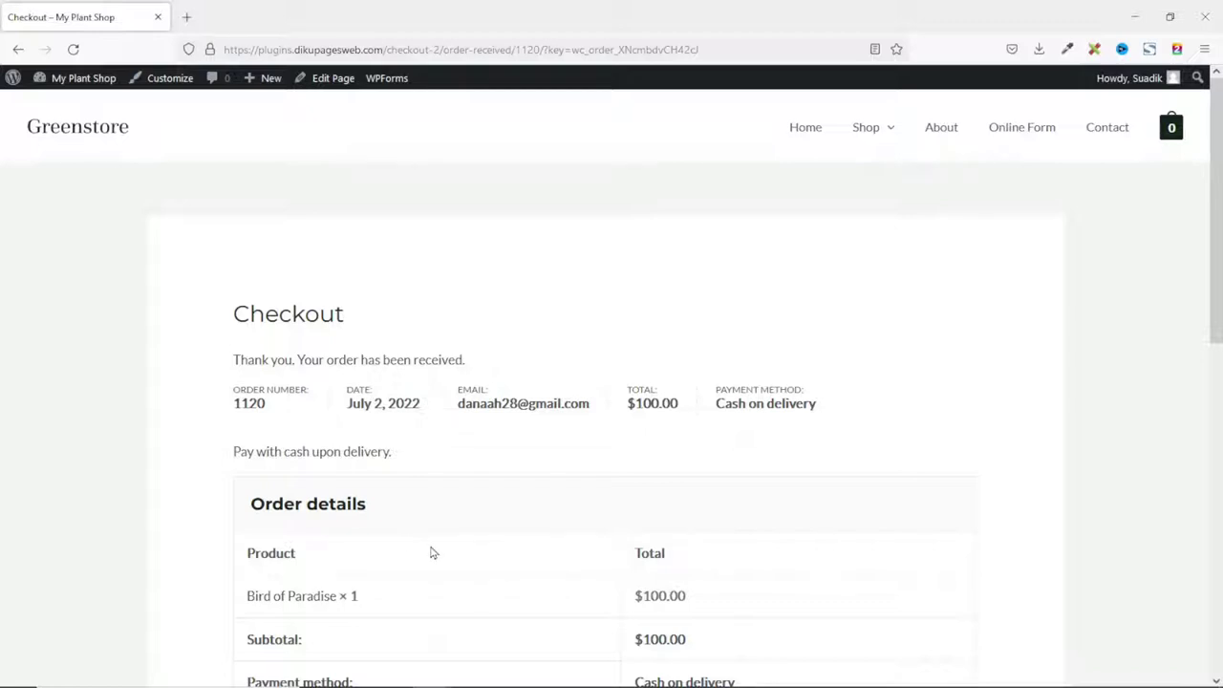
scroll(320, 430, down, 2)
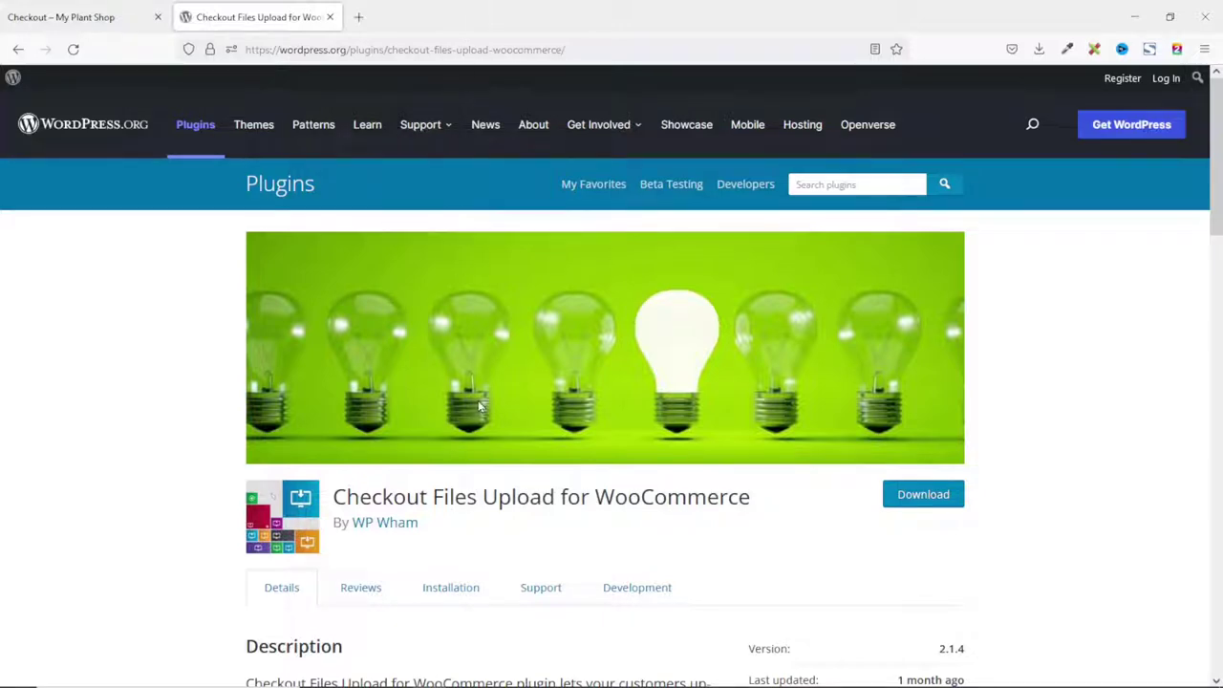
Copy the plugin title "Checkout Files Upload for WooCommerce" from its WordPress.org page and close that page.
drag(334, 496, 746, 498)
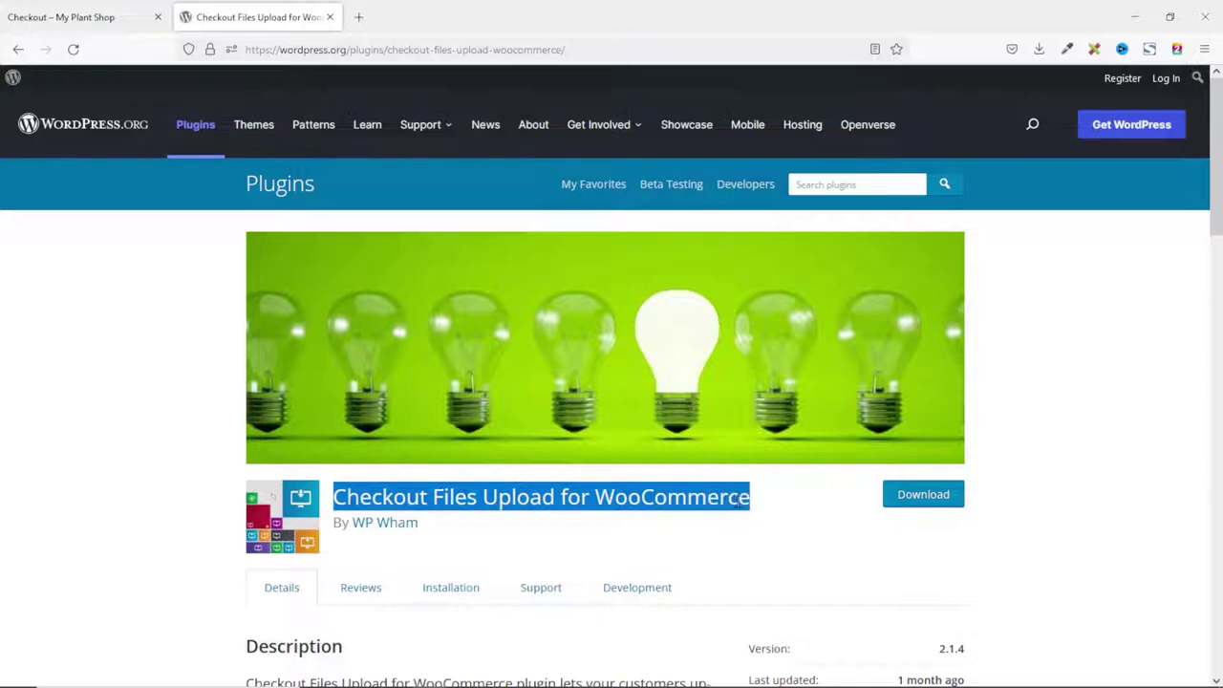
right_click(711, 498)
click(755, 285)
click(330, 17)
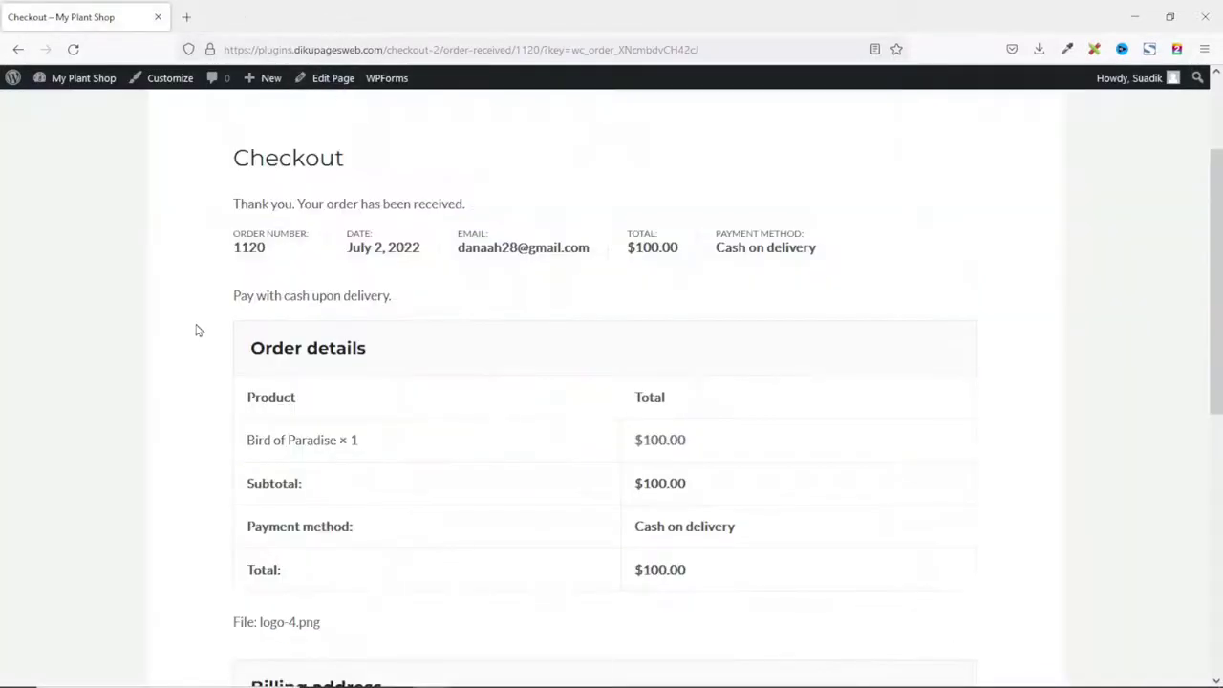
Go to the shop's WordPress dashboard and open the page for adding new plugins.
mouse_move(77, 80)
click(73, 107)
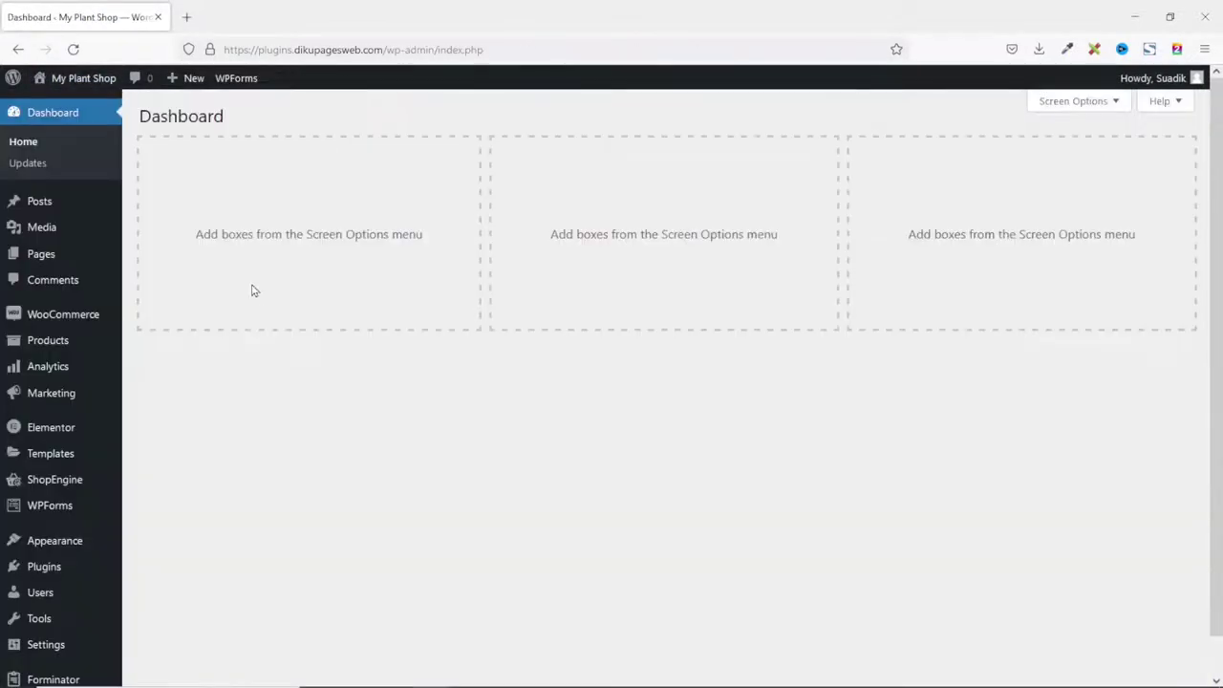
mouse_move(48, 574)
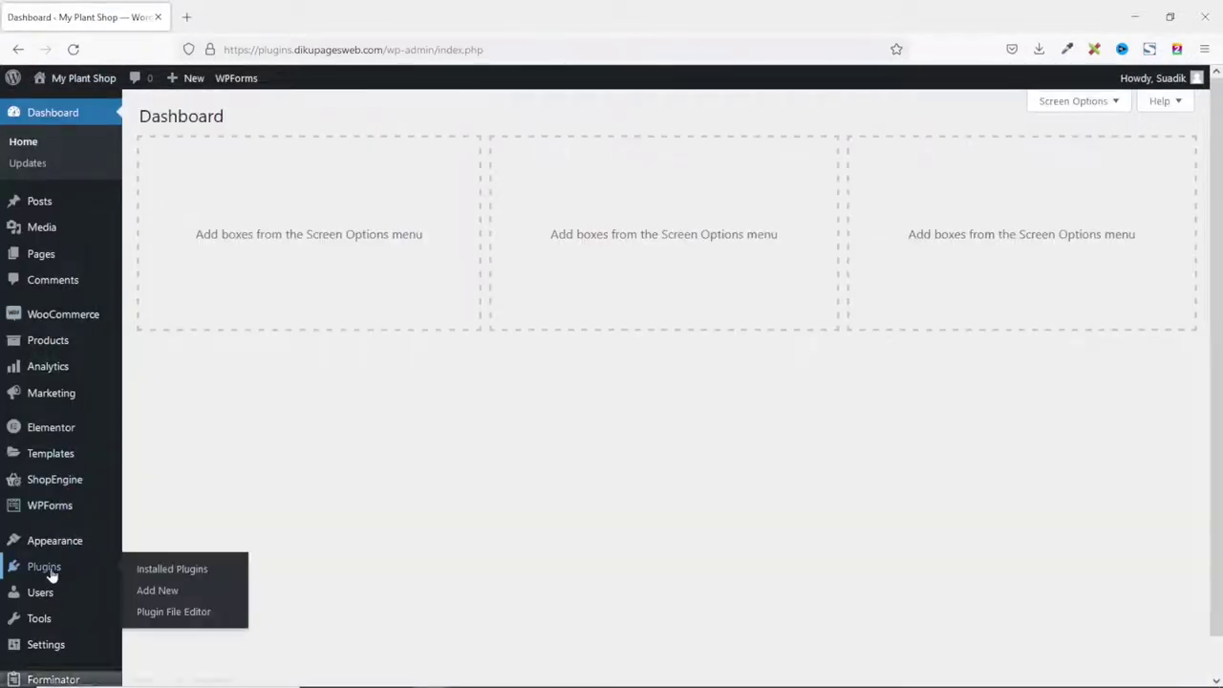
click(154, 593)
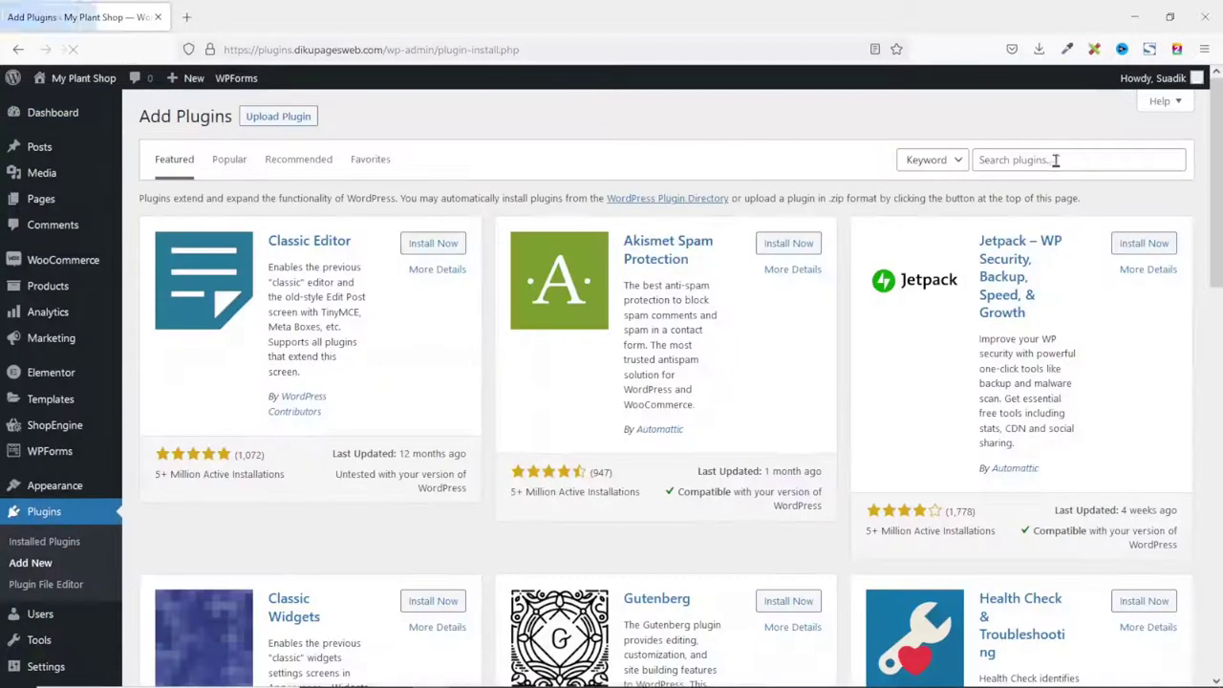
Search for the plugin "Checkout Files Upload for WooCommerce" using the copied name, and install and activate it.
click(1032, 160)
key(ctrl+v)
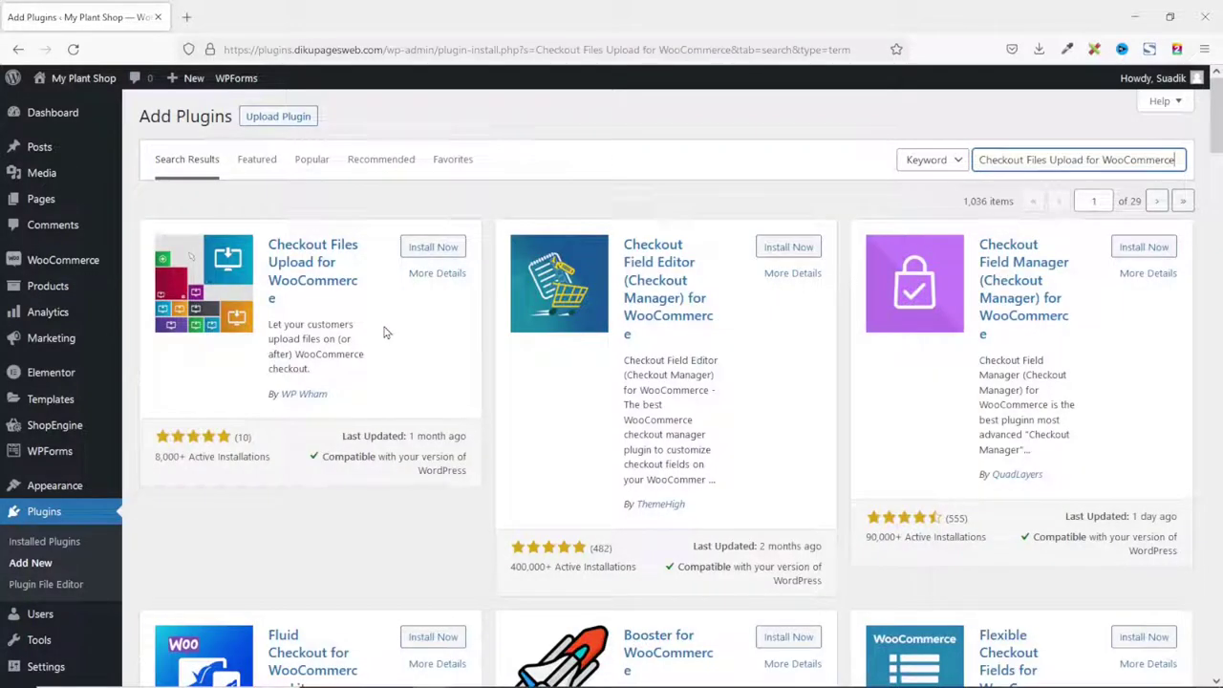
click(432, 248)
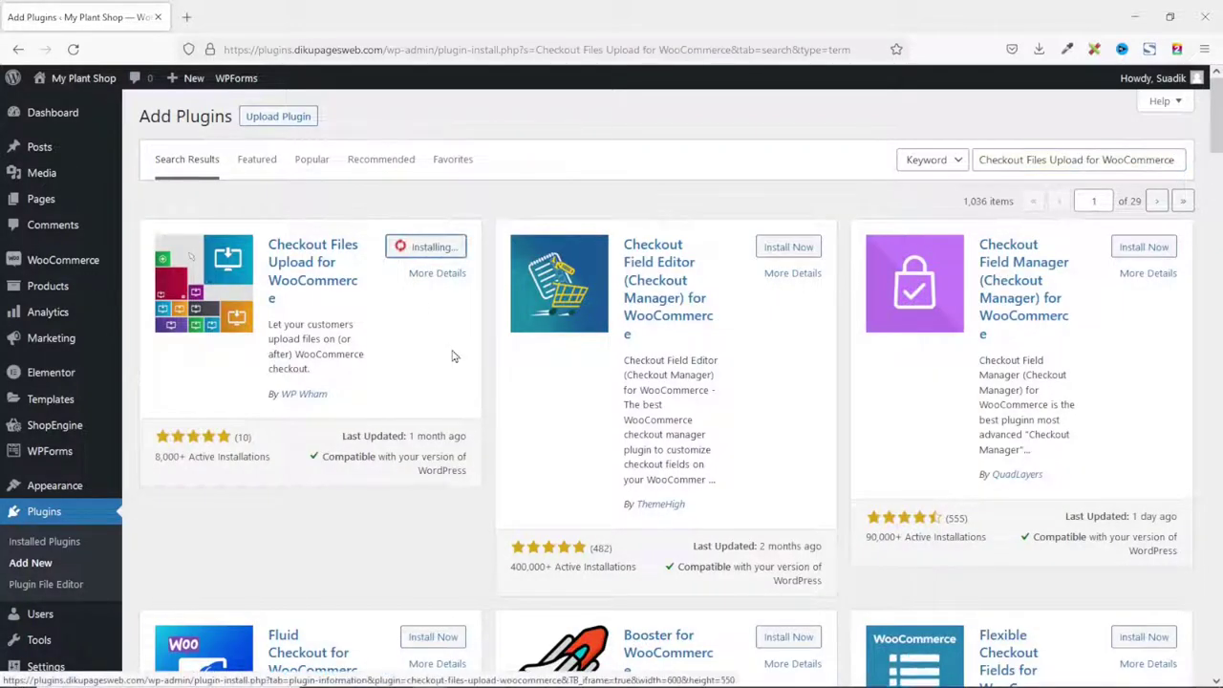
click(432, 250)
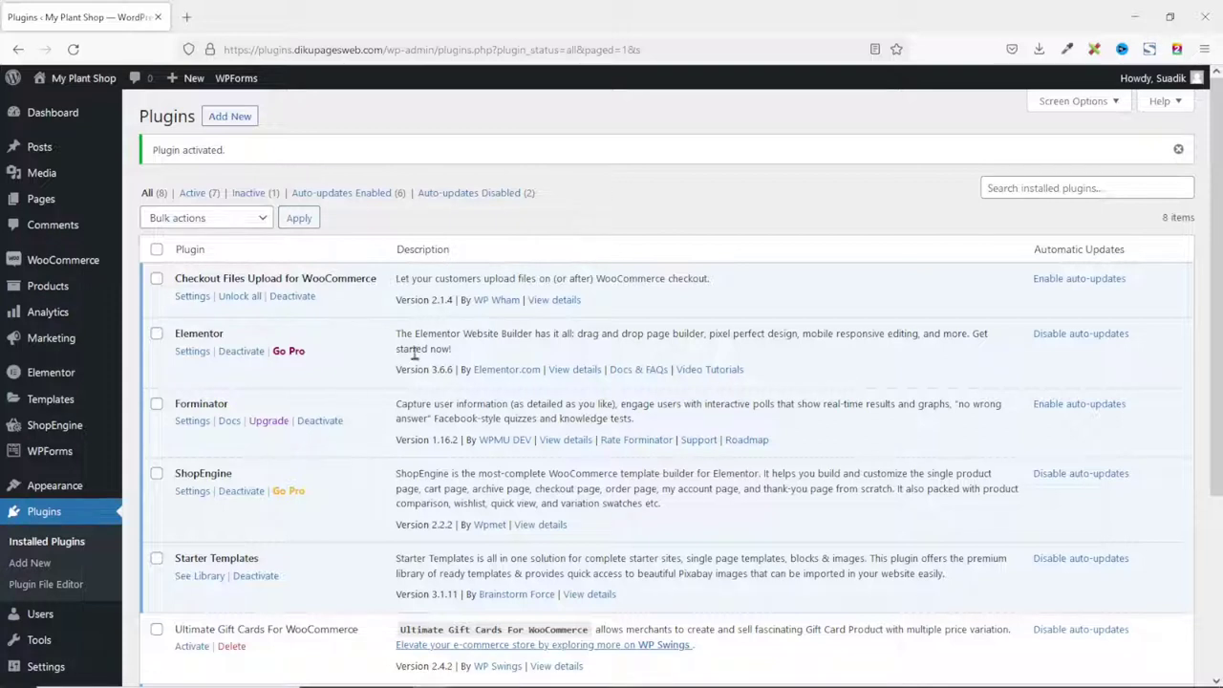
Open the Checkout Files Upload section of the WooCommerce settings.
mouse_move(78, 267)
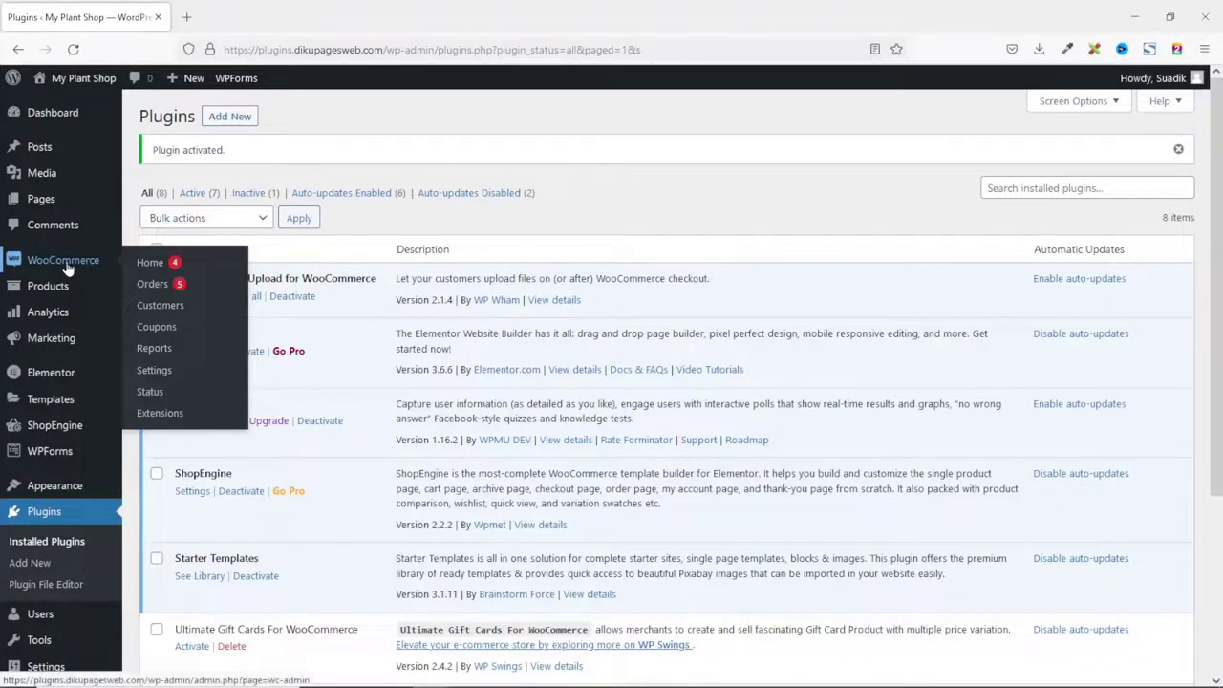
click(149, 374)
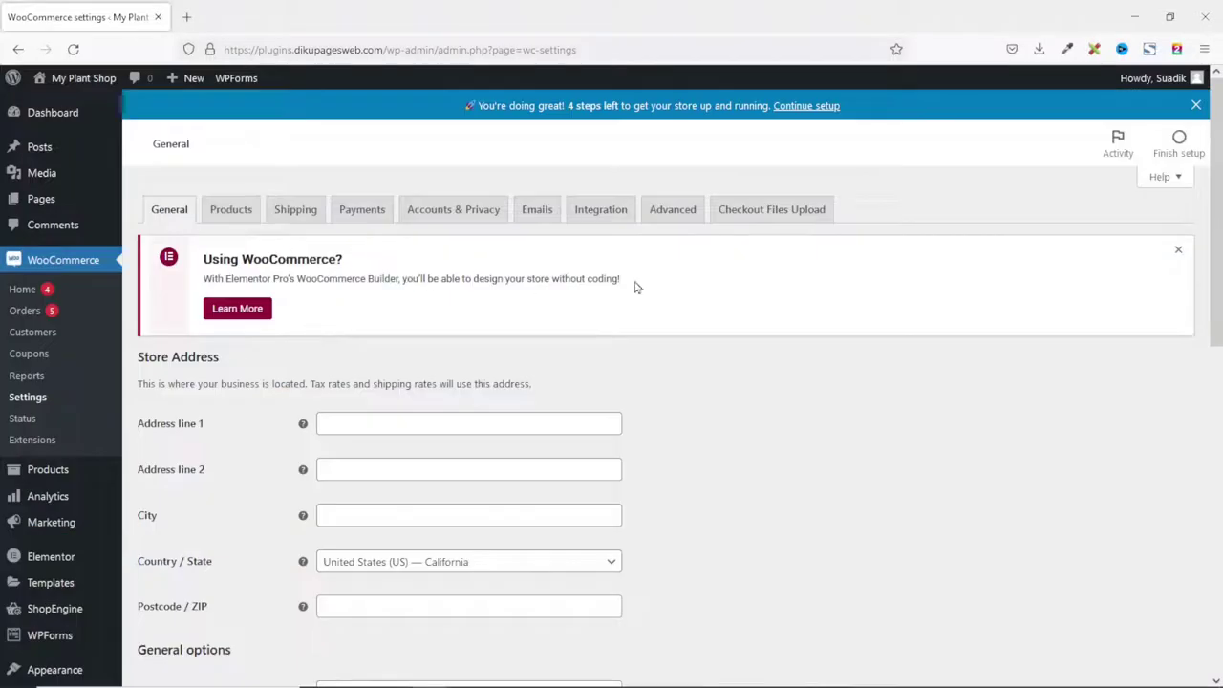
click(759, 212)
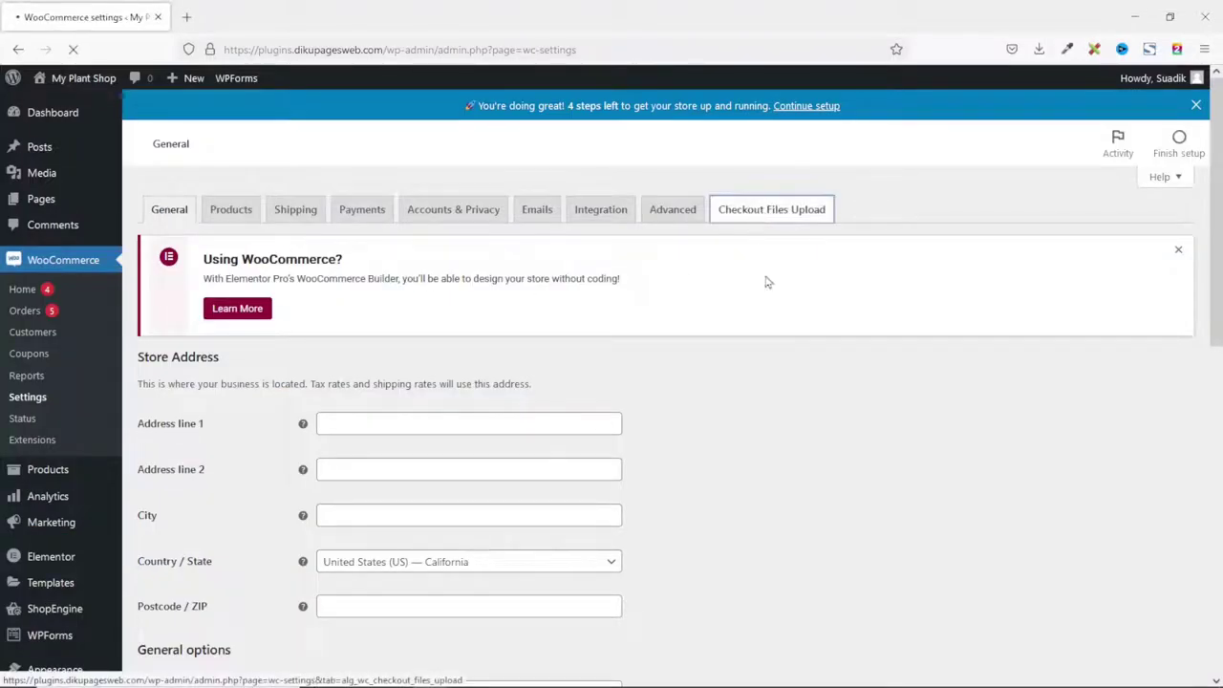
Look through the general Checkout Files Upload options, from enabling the plugin to resetting the section settings.
scroll(299, 516, down, 1)
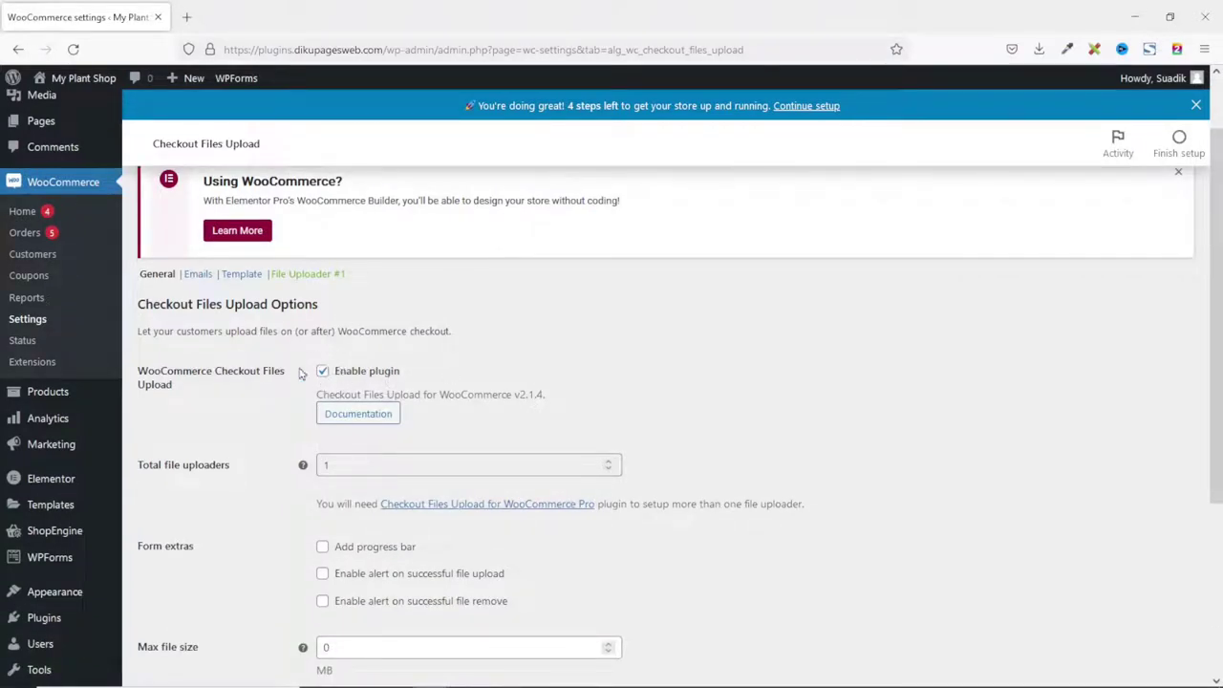
scroll(341, 372, up, 1)
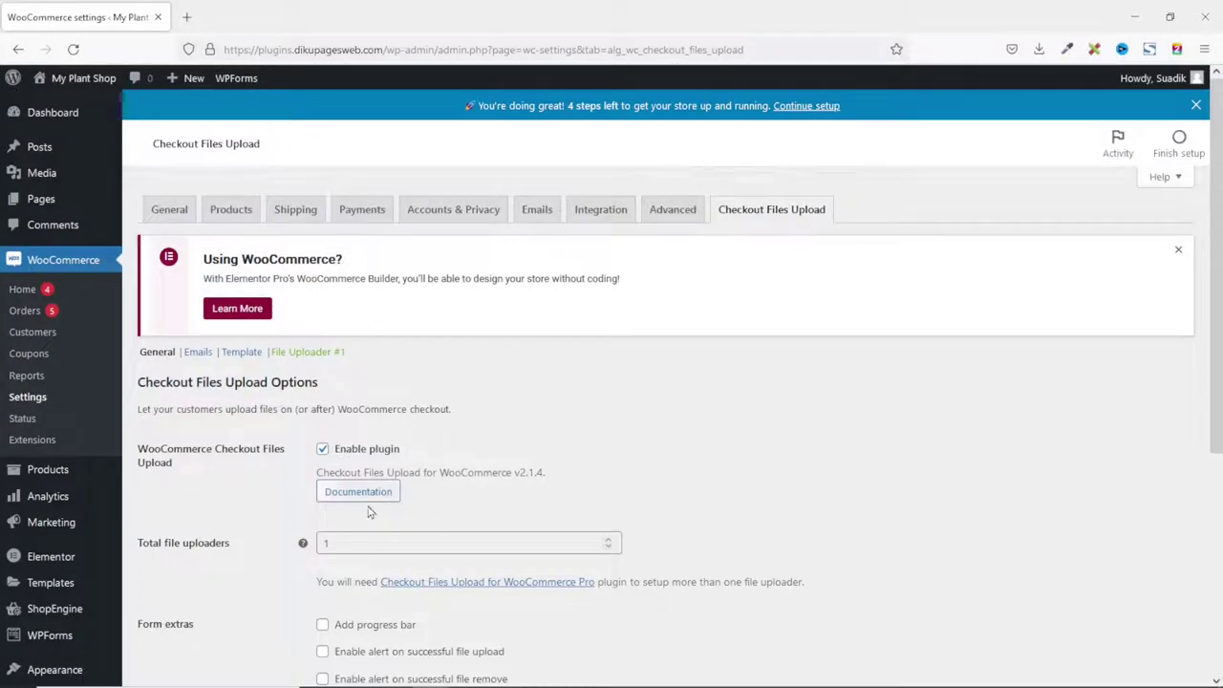
scroll(370, 516, down, 2)
scroll(372, 521, down, 2)
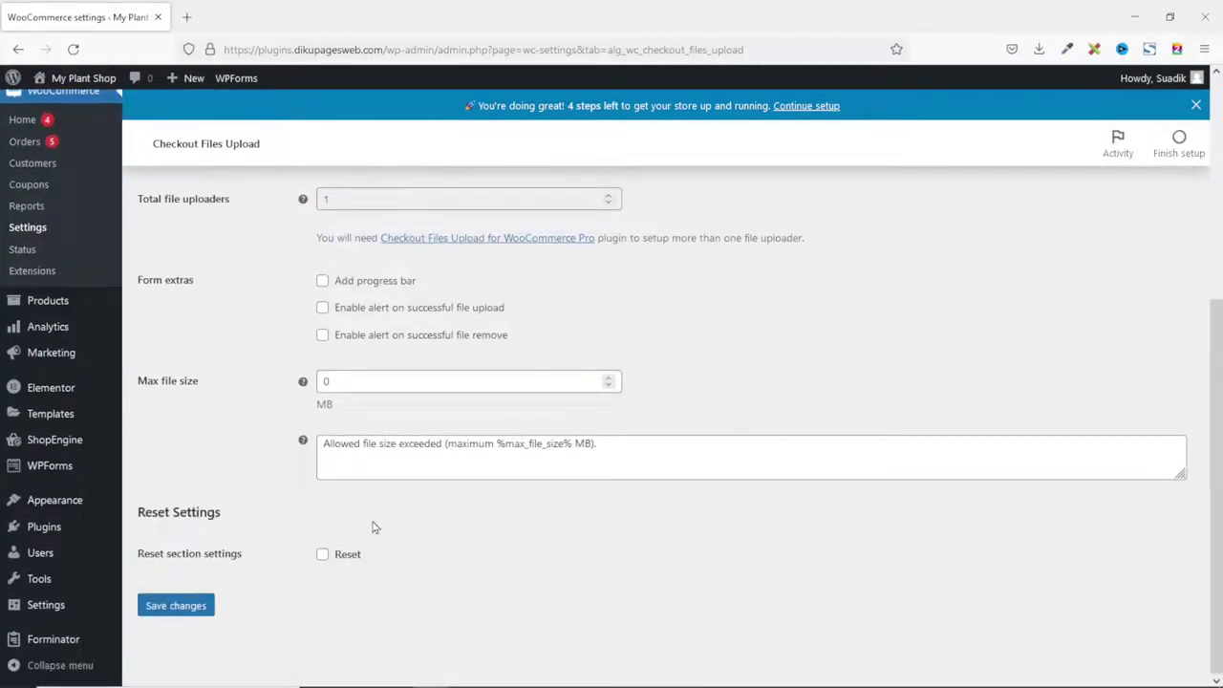
scroll(373, 527, up, 4)
scroll(477, 384, down, 3)
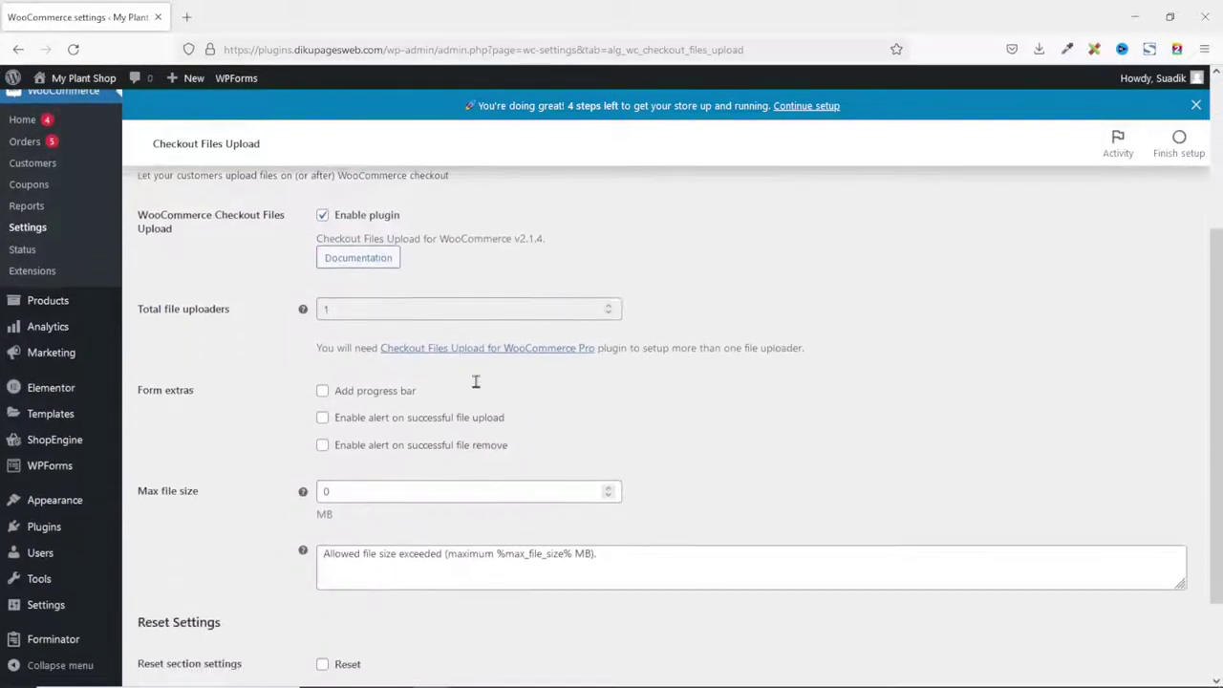
scroll(474, 403, up, 3)
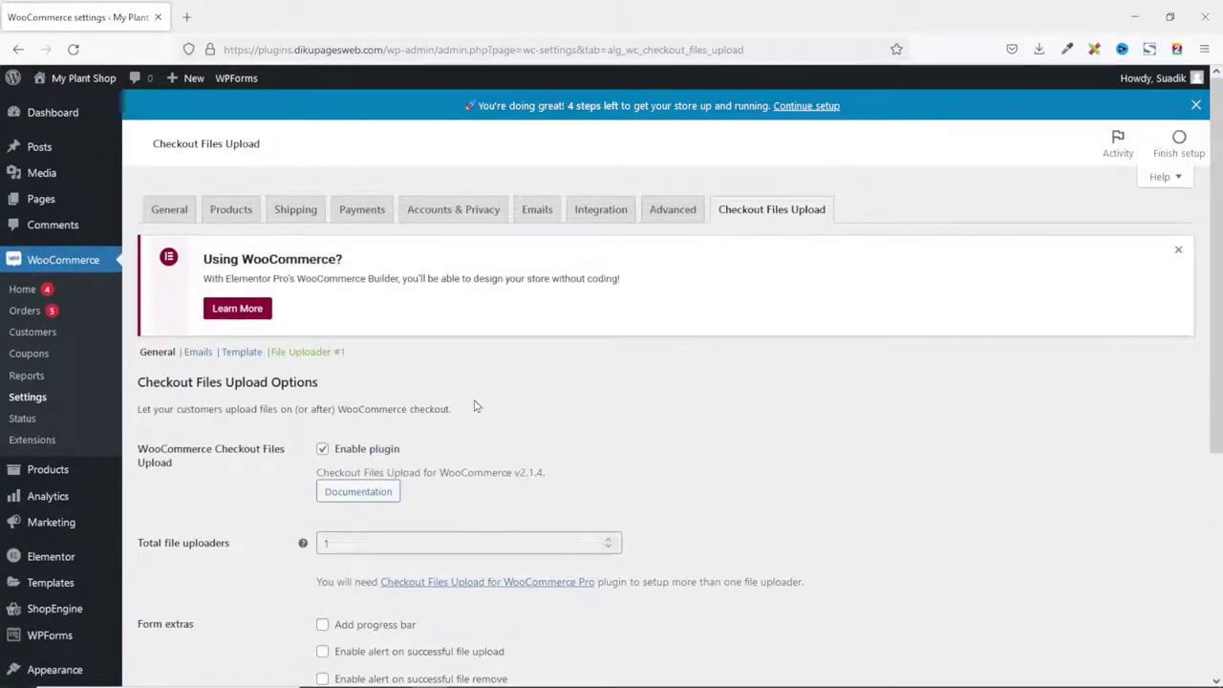
Enable the form extras for the progress bar, the successful file upload alert and the successful file remove alert.
scroll(475, 404, down, 1)
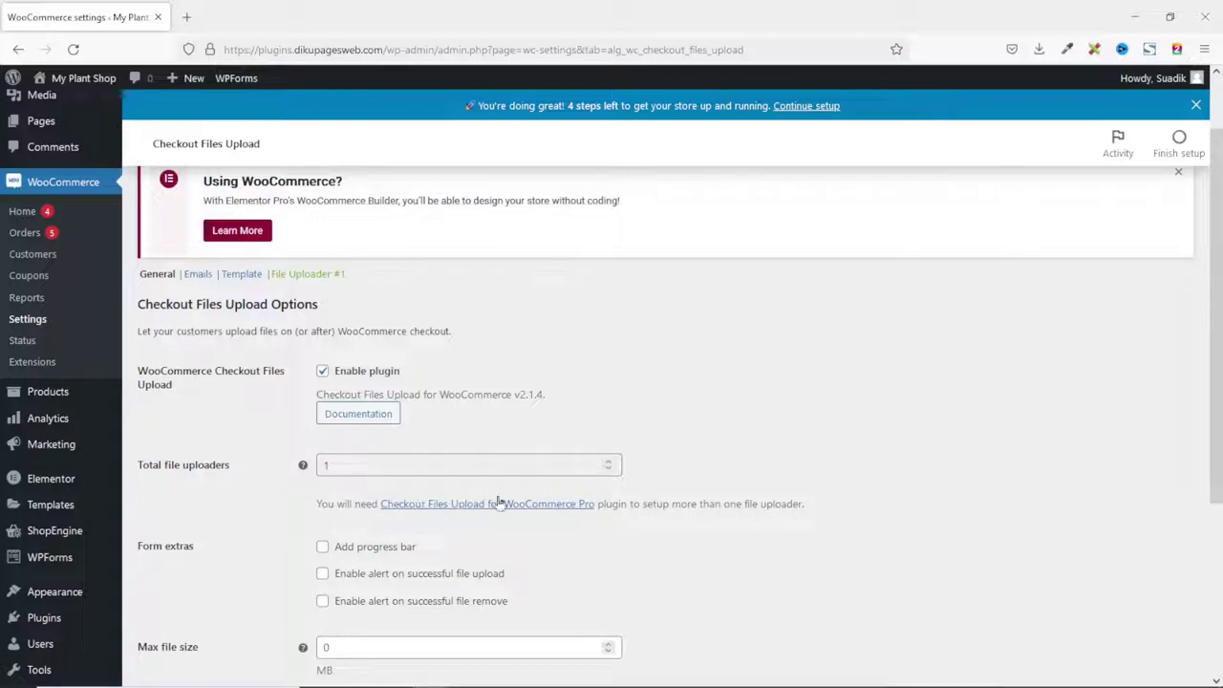
scroll(585, 572, down, 1)
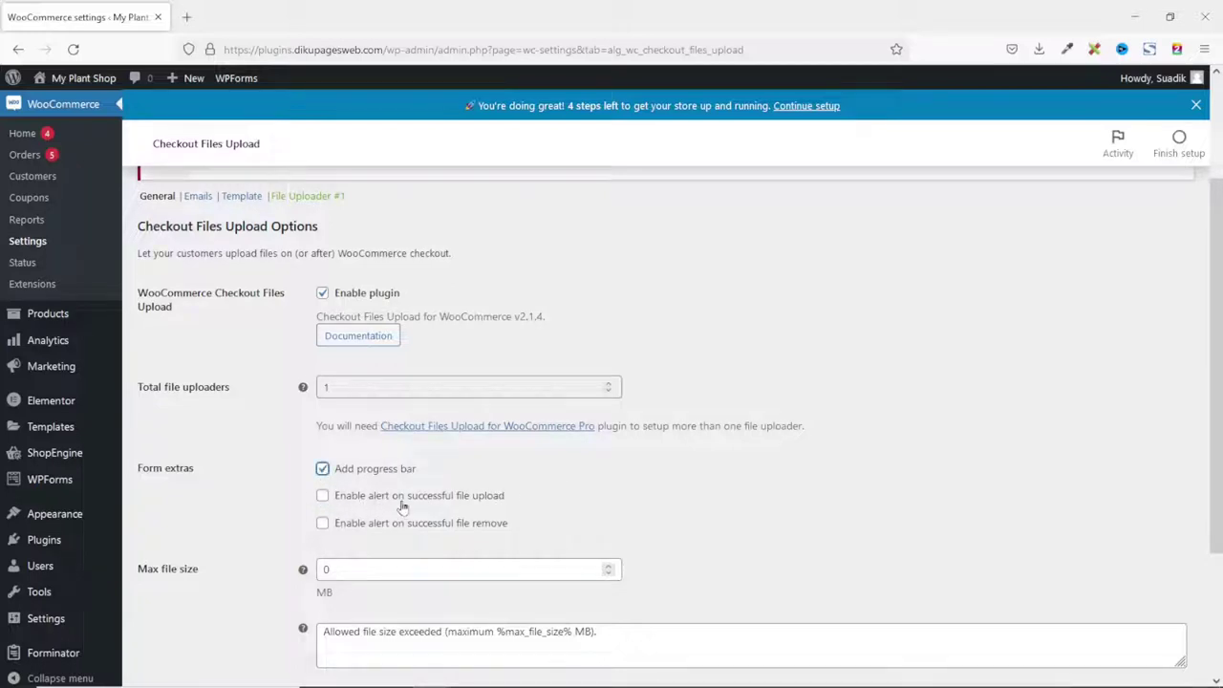
click(323, 496)
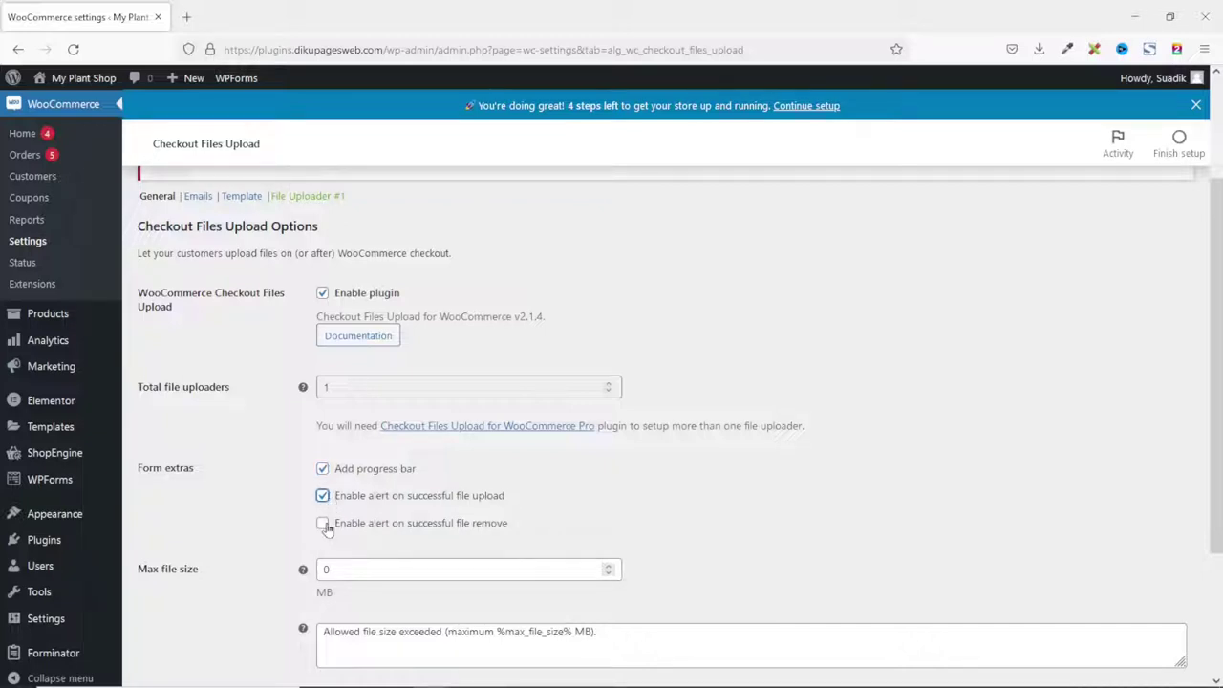
click(323, 524)
Set the maximum file size to 10 MB and save the general upload settings.
scroll(417, 517, down, 3)
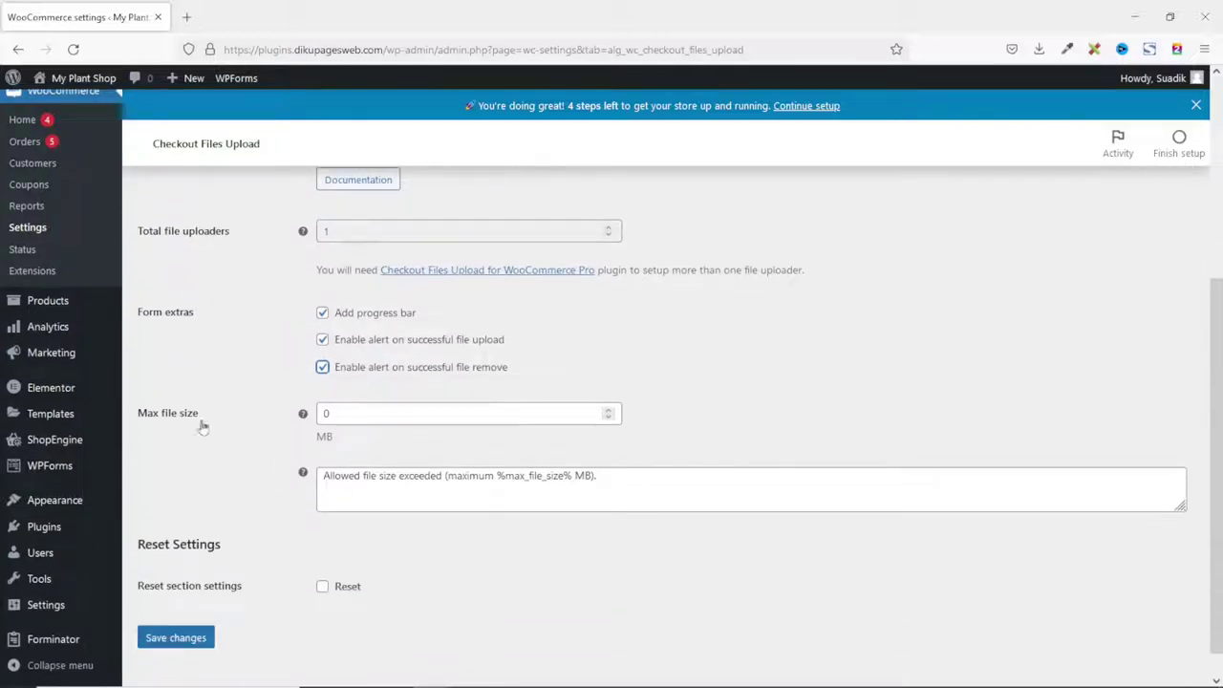
double_click(370, 414)
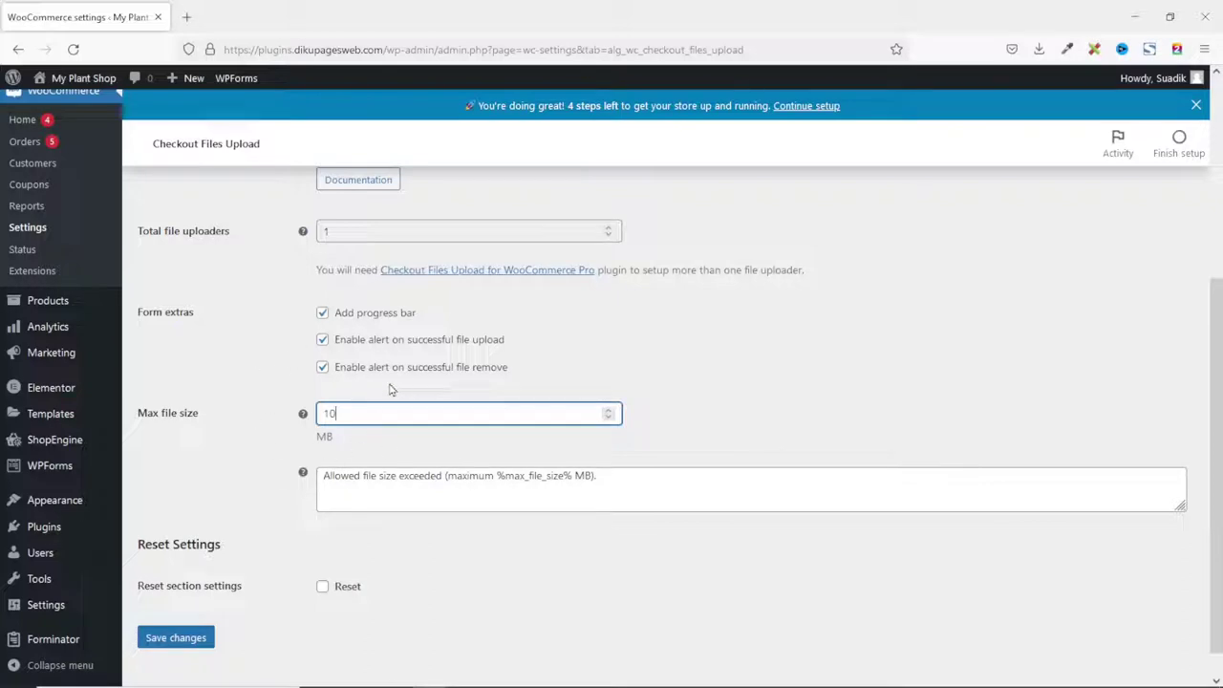
click(174, 640)
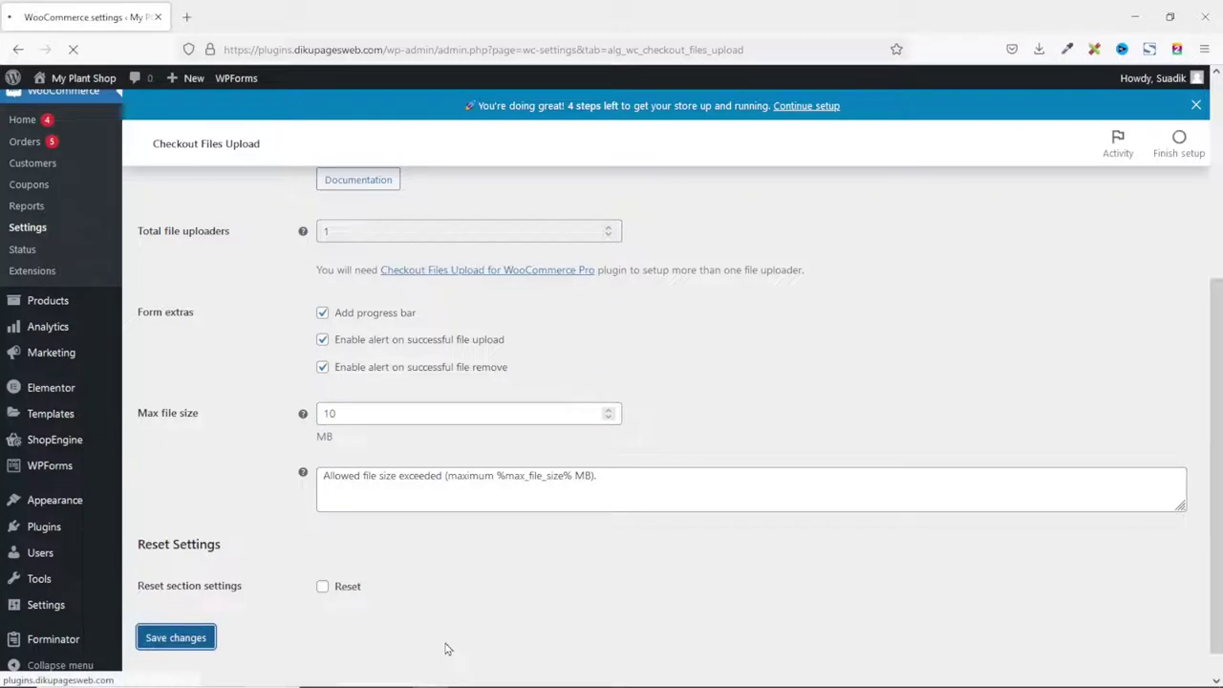
Open the Emails section and look through its attachment options, additional email fields and file action texts.
click(197, 275)
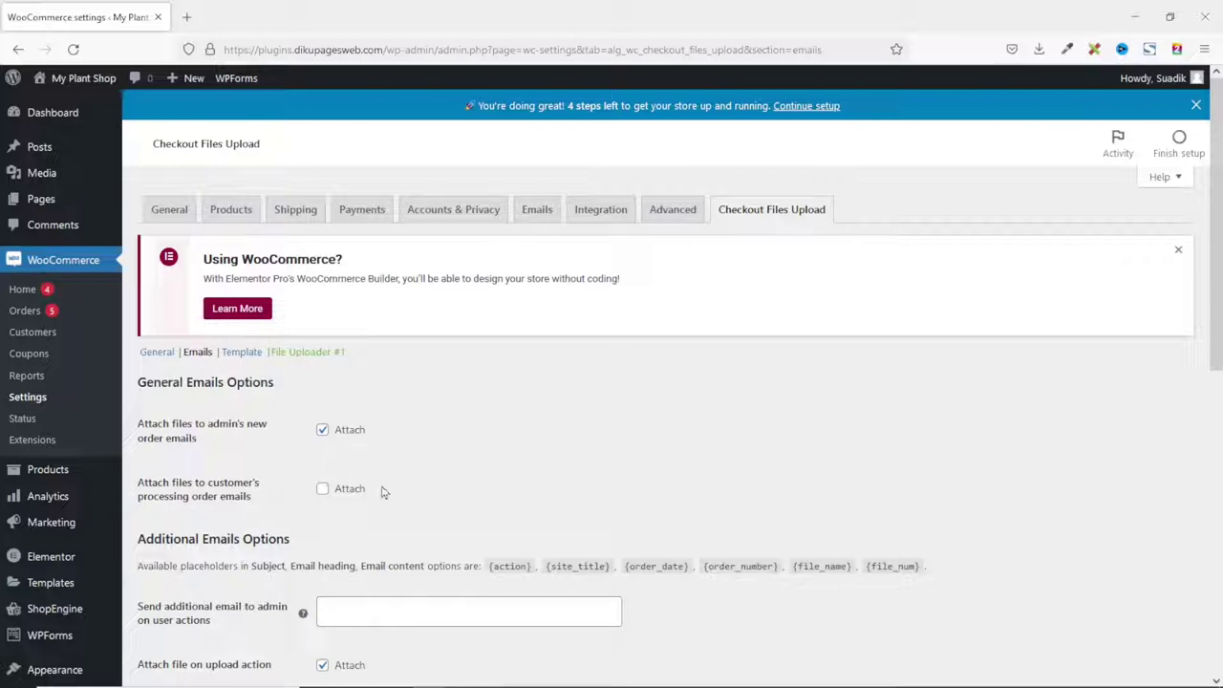
scroll(407, 524, down, 2)
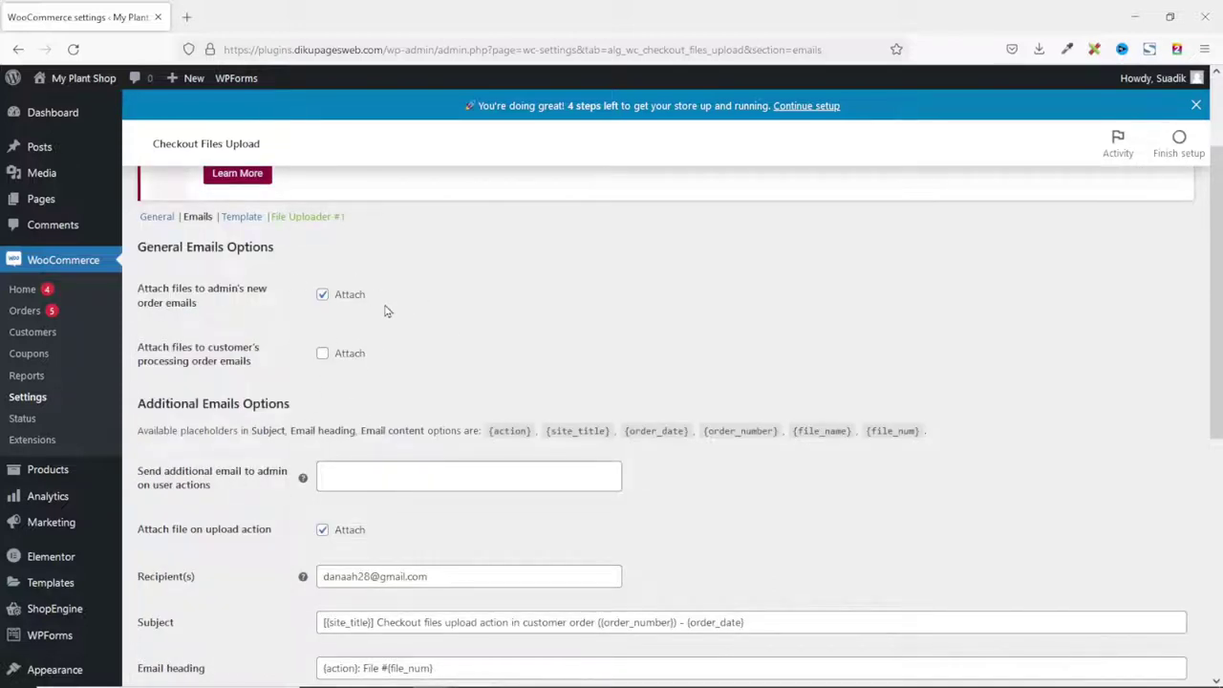
scroll(387, 311, down, 3)
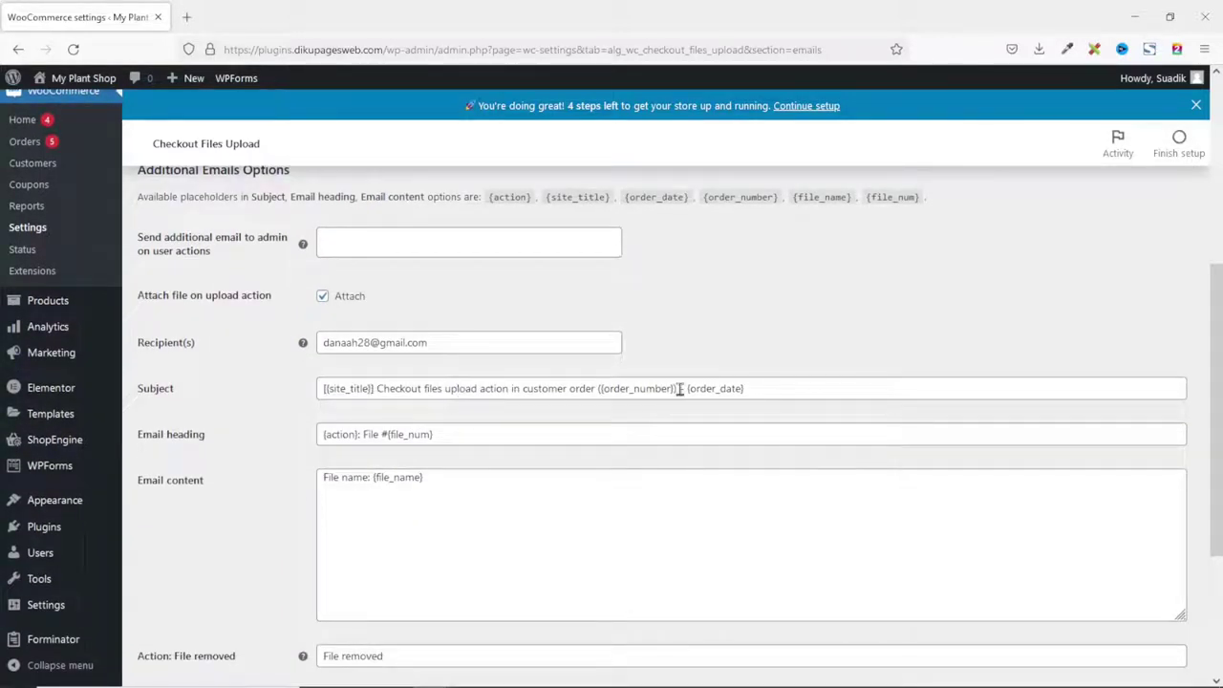
scroll(535, 518, up, 1)
scroll(453, 308, down, 4)
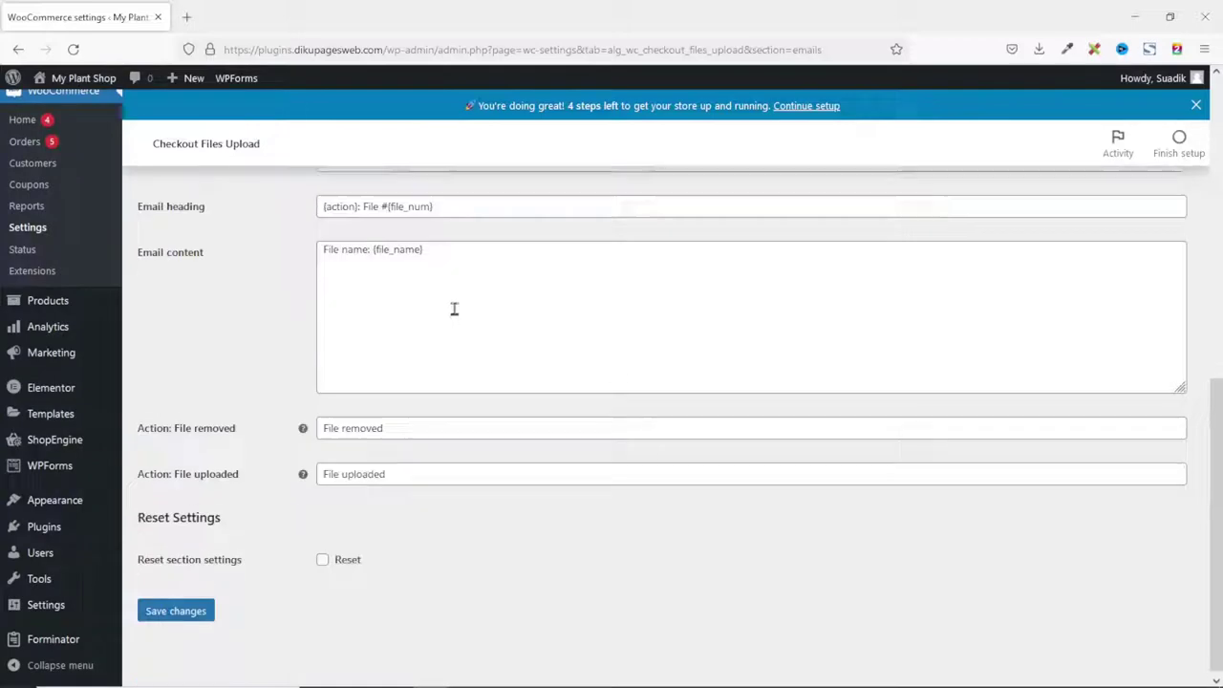
scroll(456, 315, up, 10)
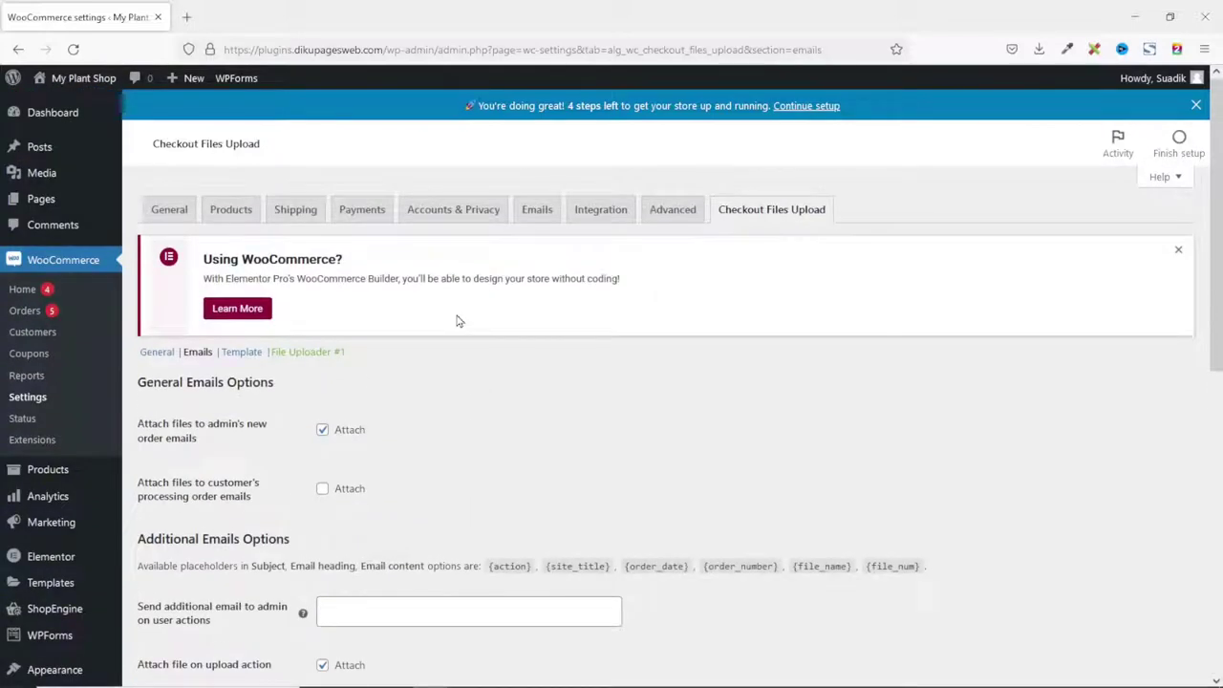
Open the Template section and look over the form template options.
click(244, 352)
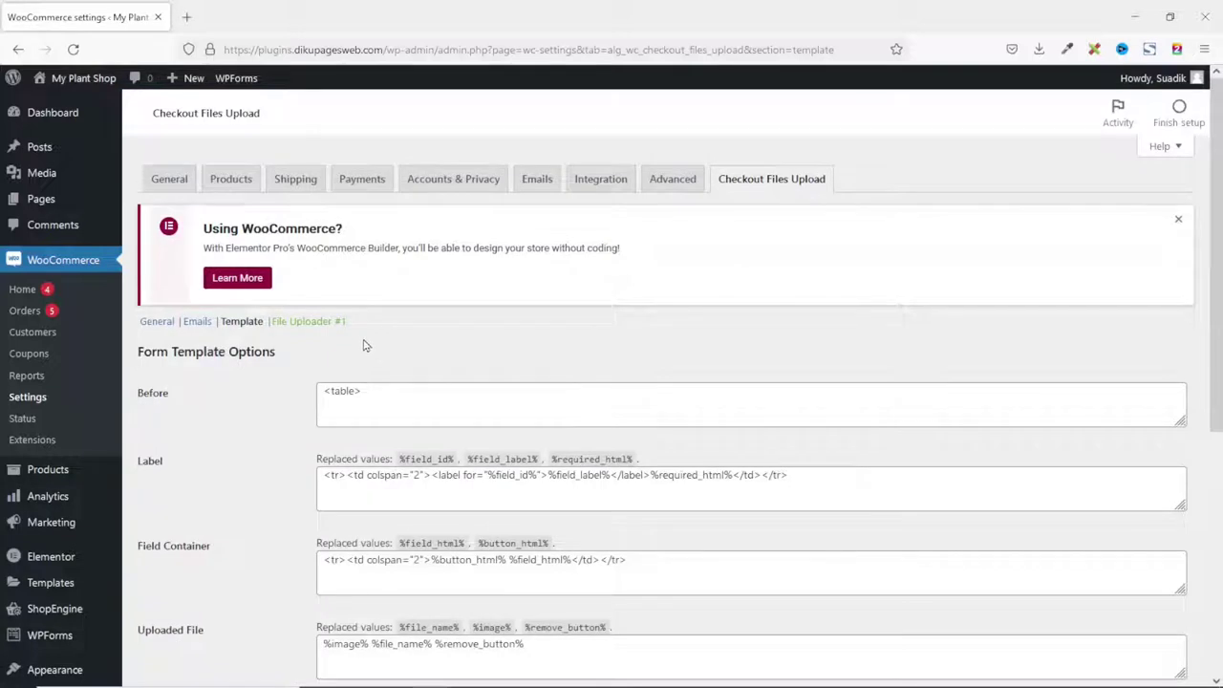
scroll(363, 345, down, 5)
scroll(366, 342, up, 5)
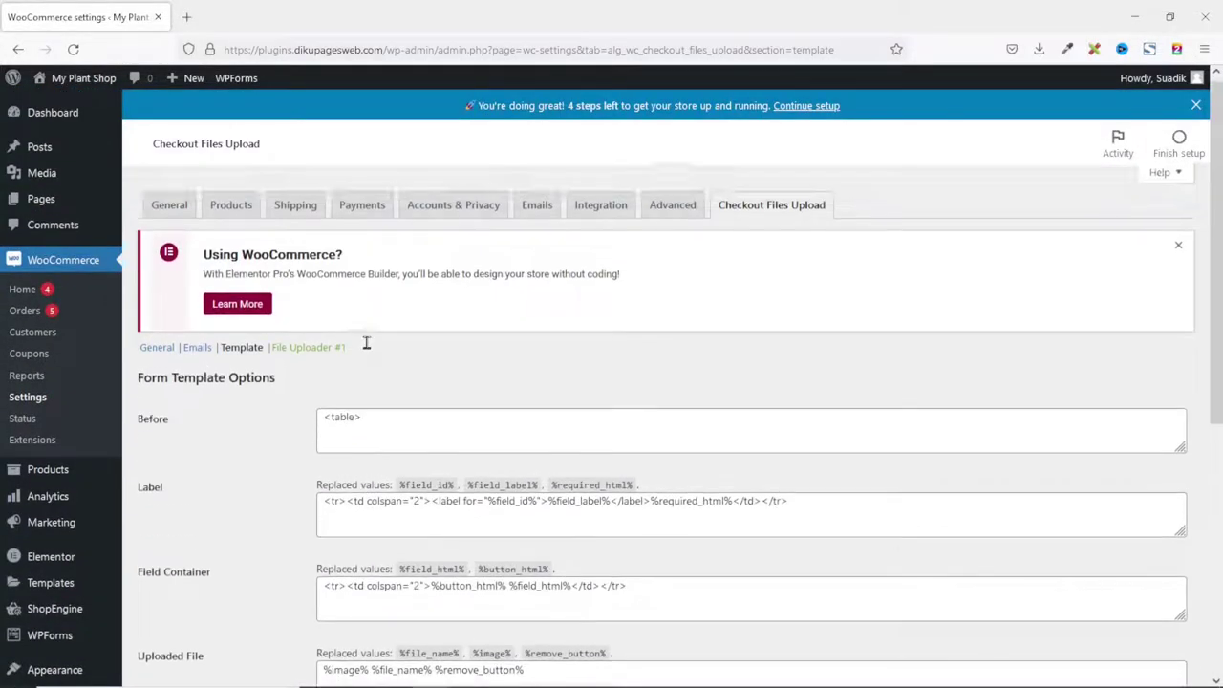
Open the File Uploader #1 section and review its enable, required and accepted file types options.
click(303, 351)
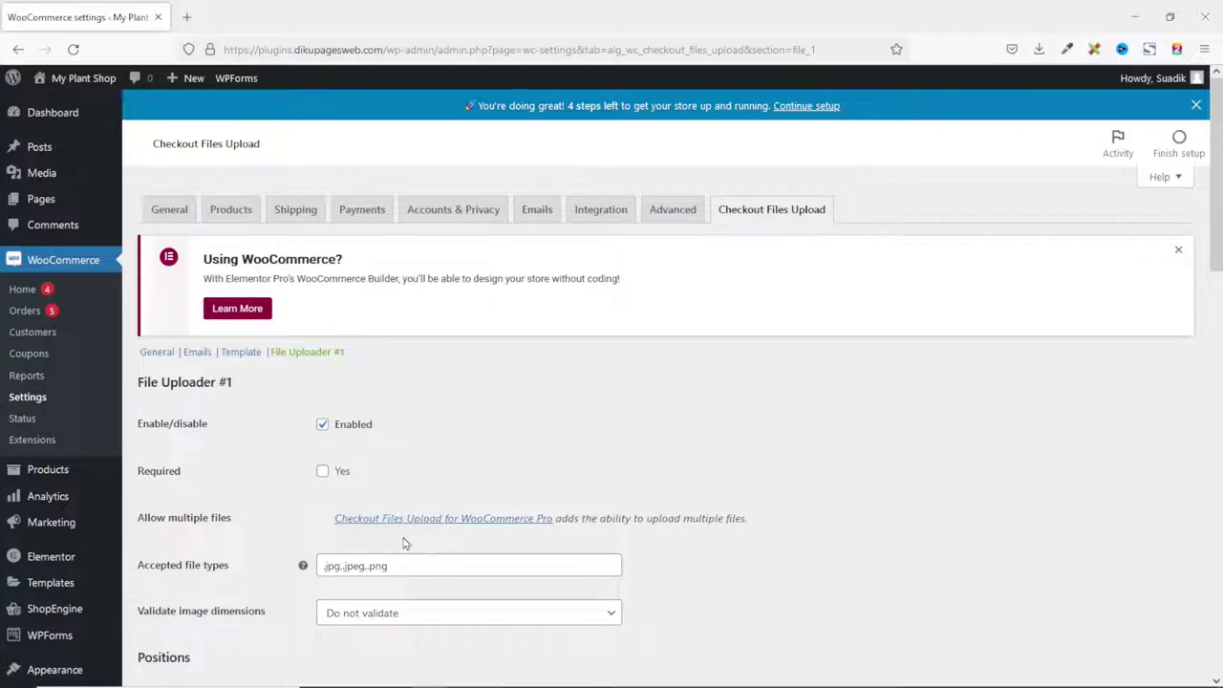
scroll(383, 535, down, 1)
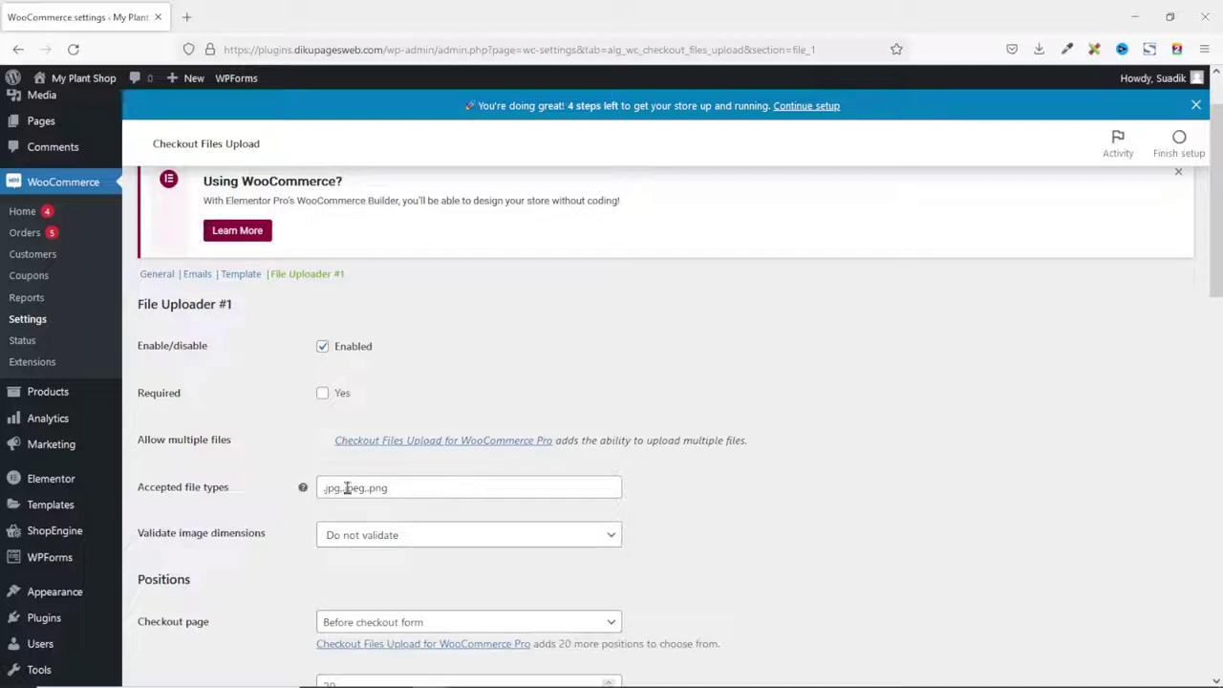
scroll(451, 490, up, 1)
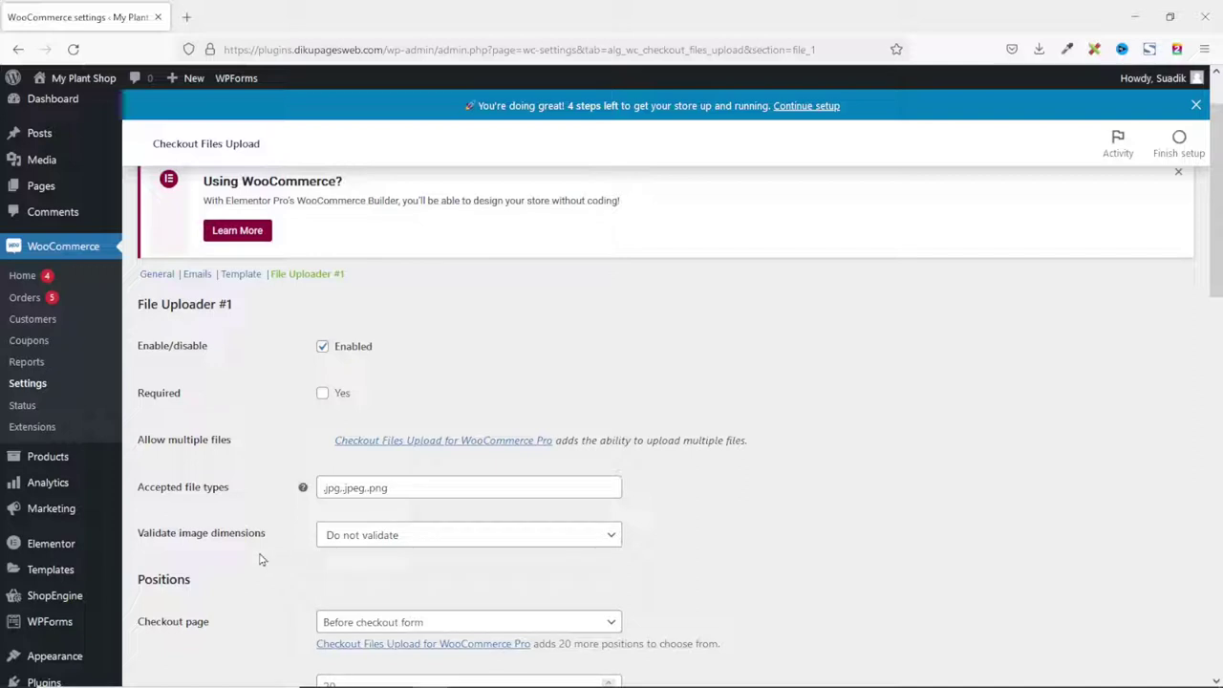
Try the Validate exact size option for the image dimensions and return the setting to Do not validate.
click(435, 540)
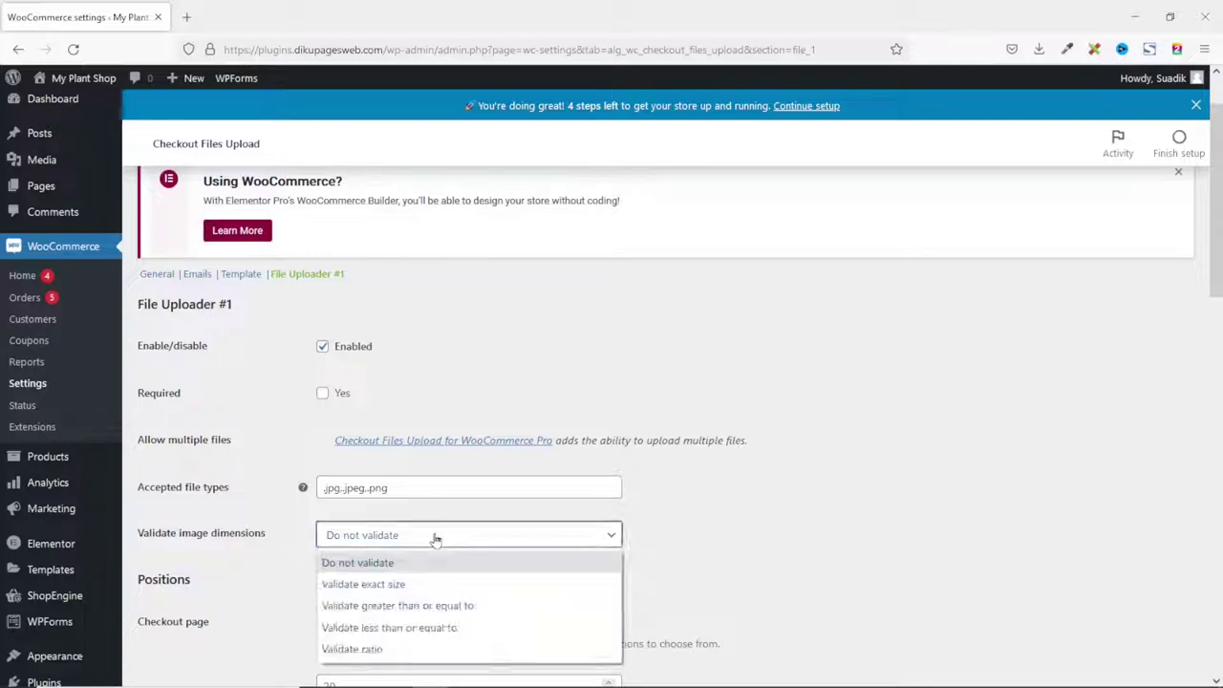
click(355, 585)
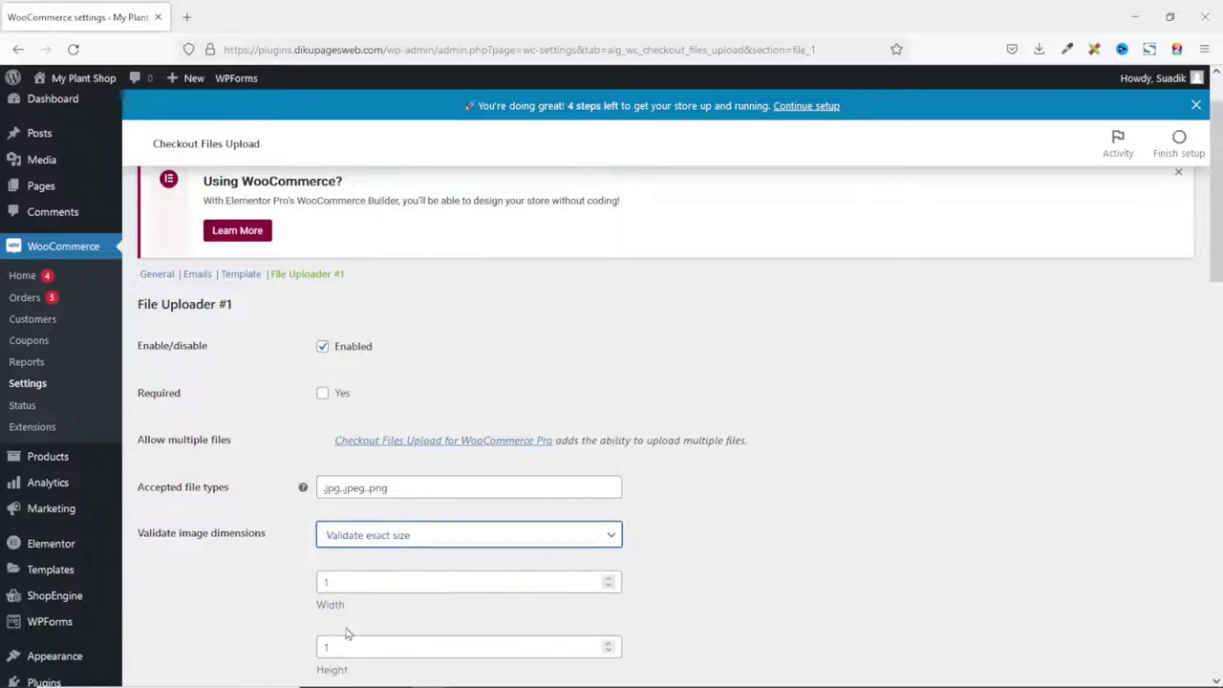
scroll(353, 554, down, 1)
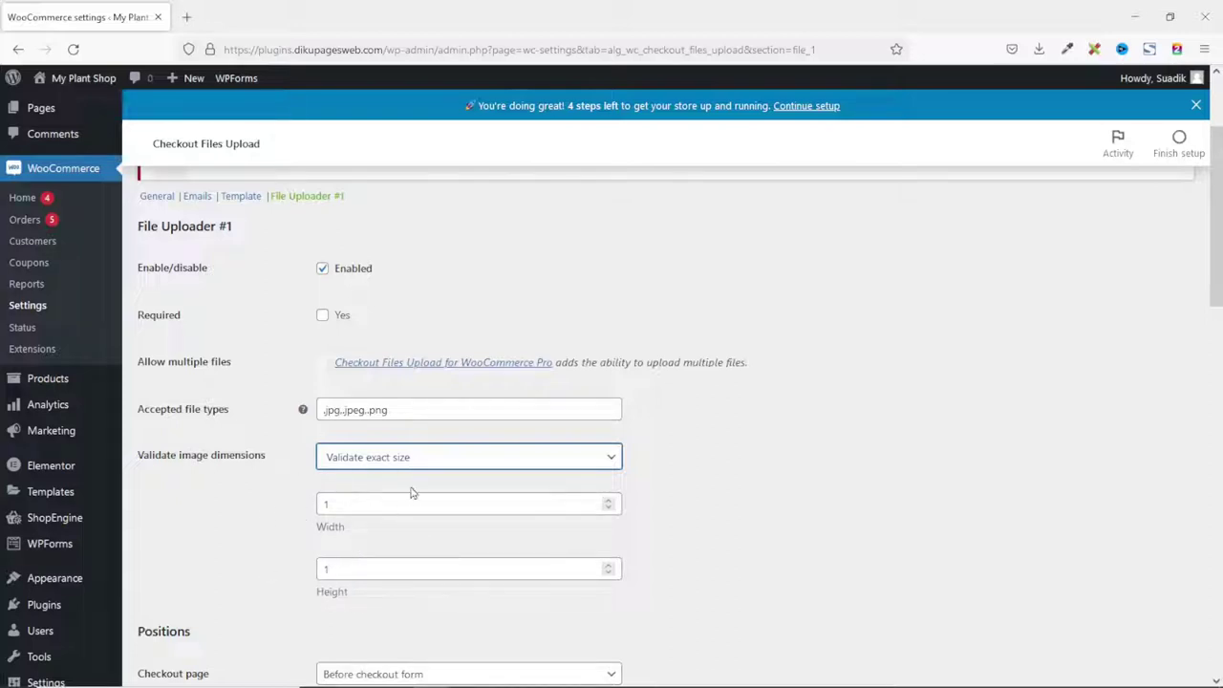
click(415, 457)
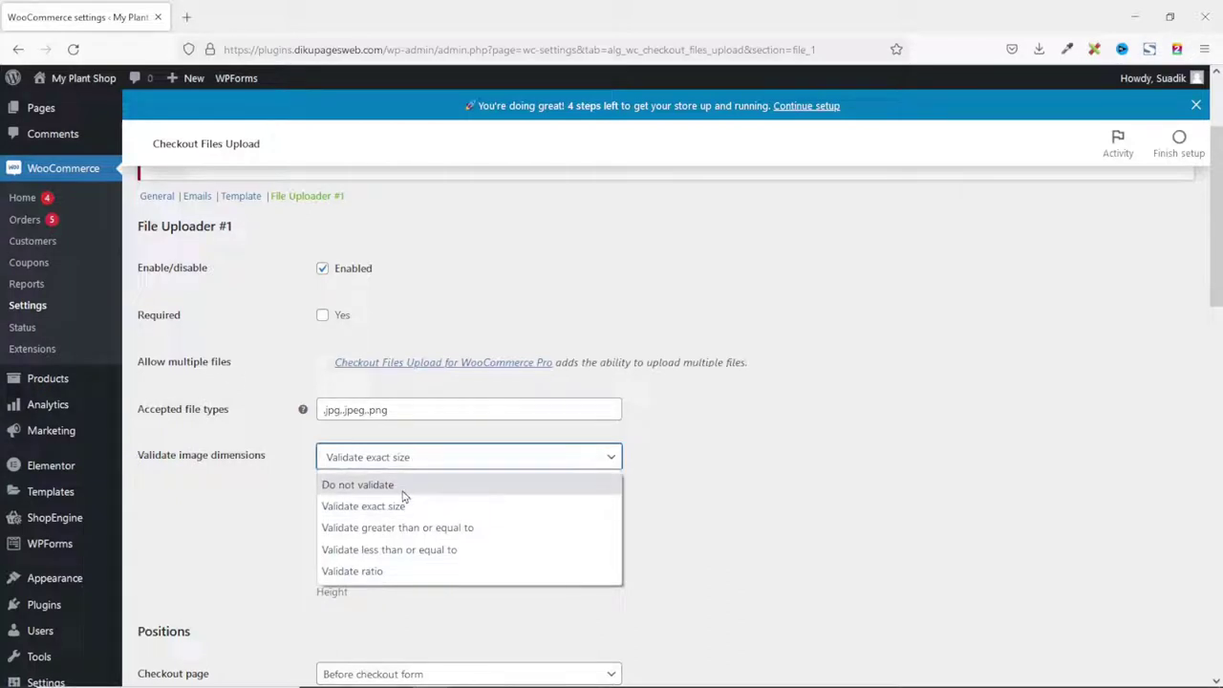
click(404, 492)
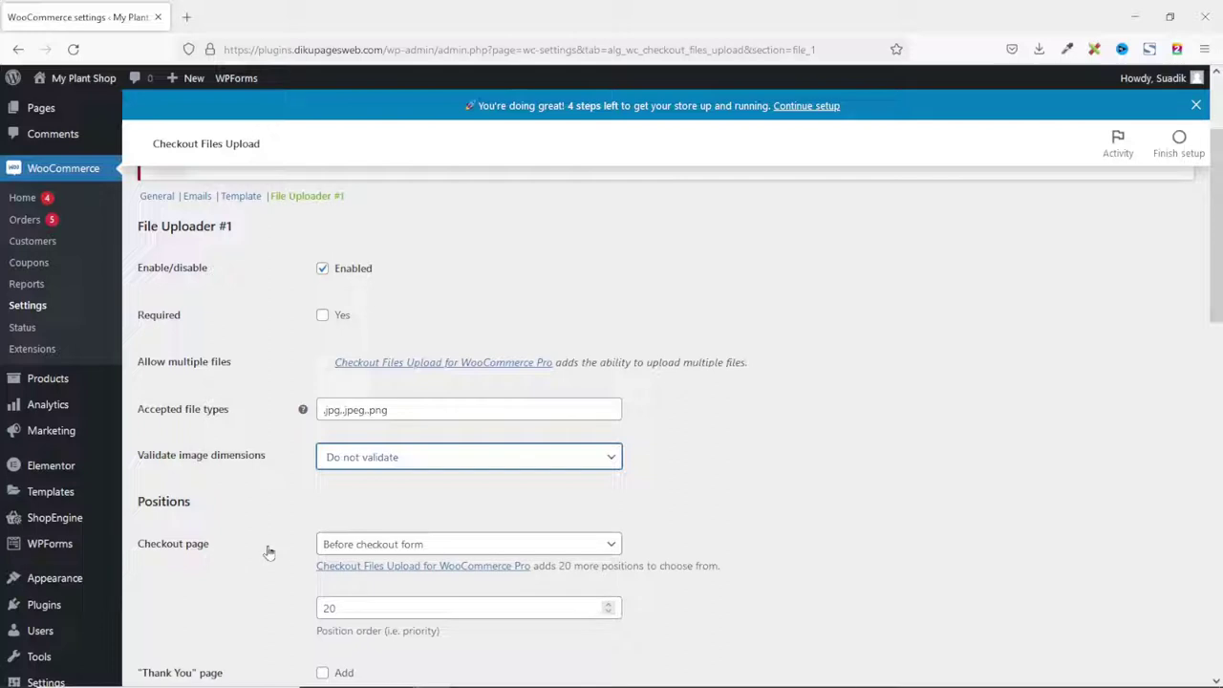
Set the uploader's position on the checkout page to Before checkout form.
click(444, 547)
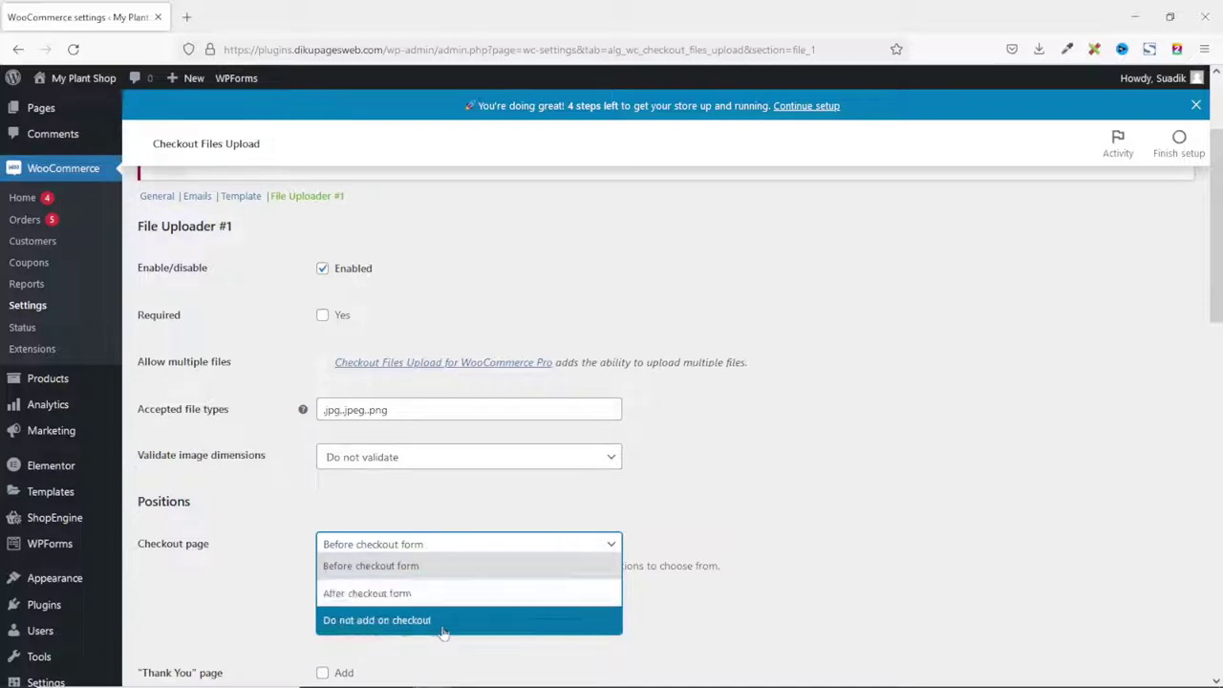
click(401, 567)
scroll(424, 491, down, 2)
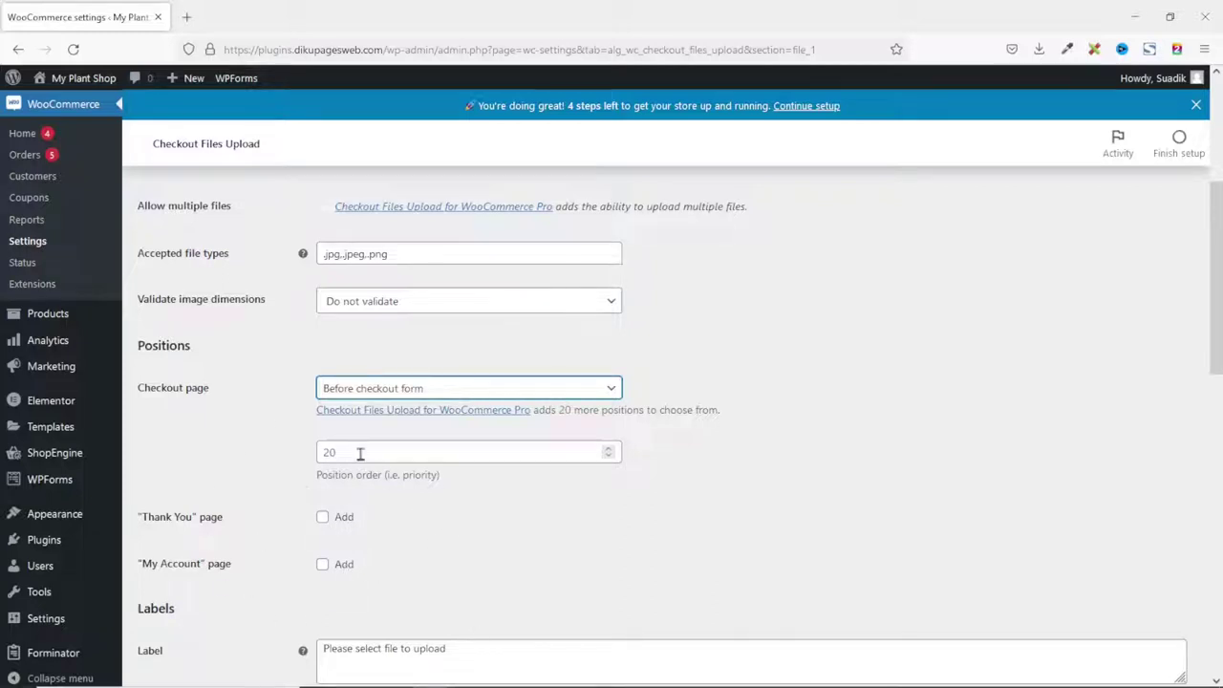
Extend the uploader's label to read "Please select file to upload (allowed file type: jpg, jpeg, png)".
scroll(334, 525, down, 3)
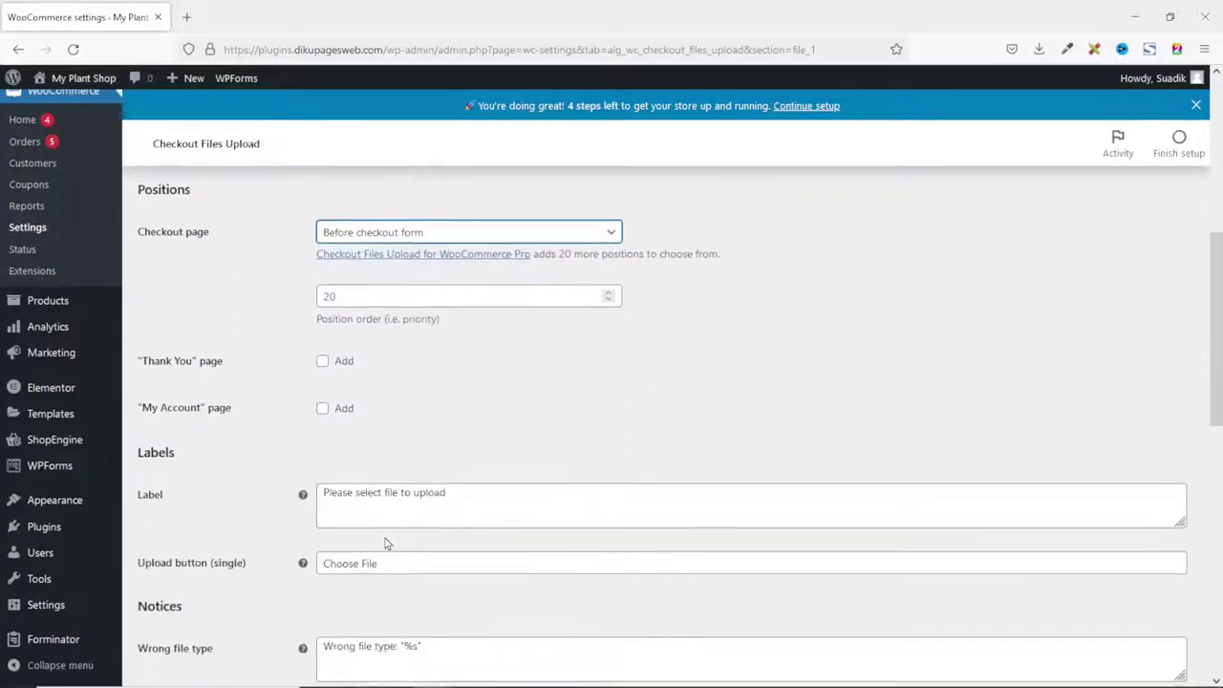
drag(492, 498, 274, 497)
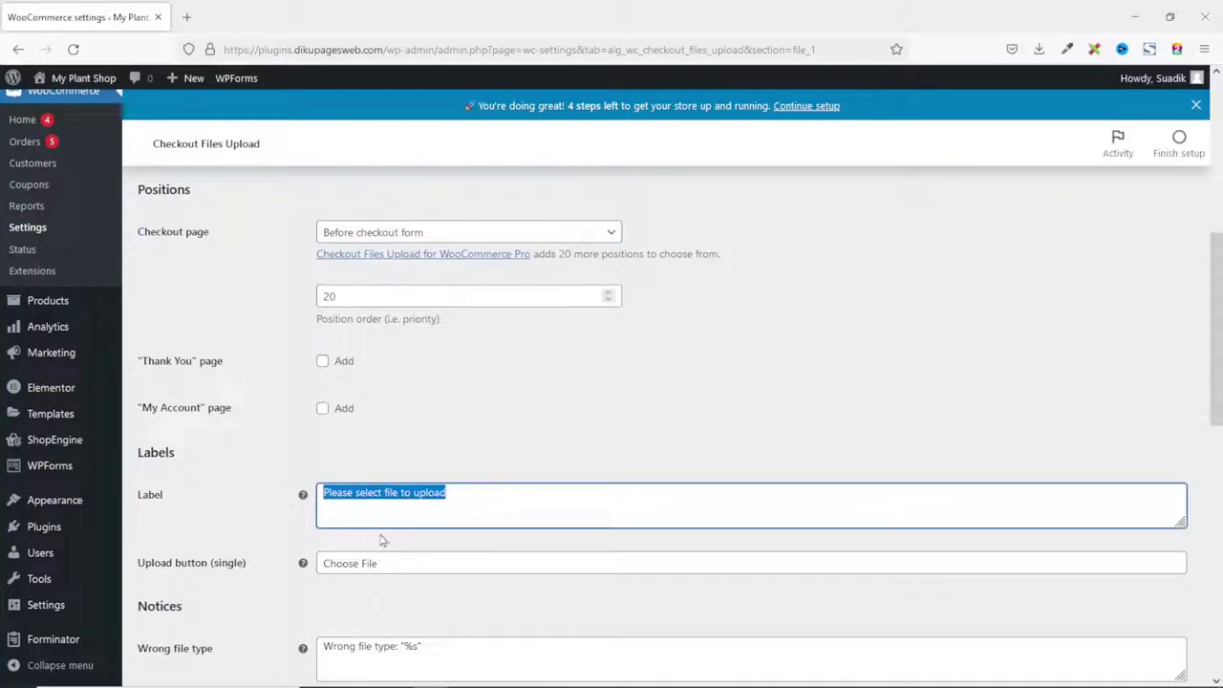
click(494, 497)
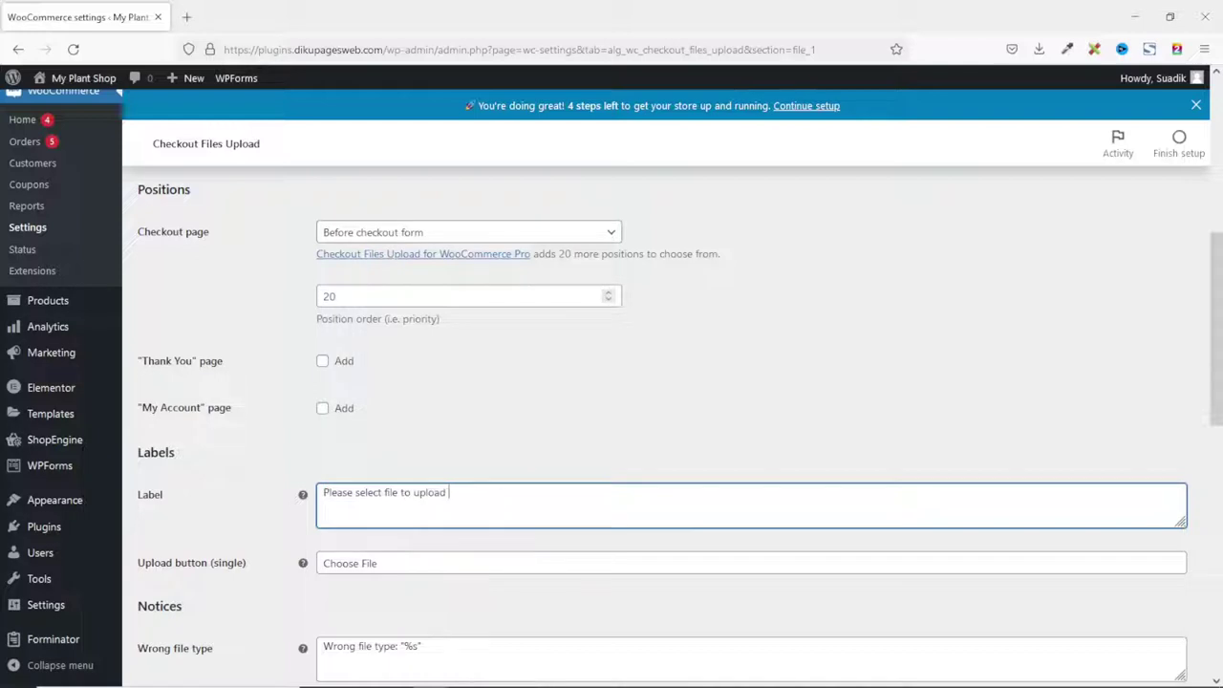
text((allowed file type: jpg, jpeg, png))
Change the single upload button's text to "Upload File".
scroll(383, 436, down, 1)
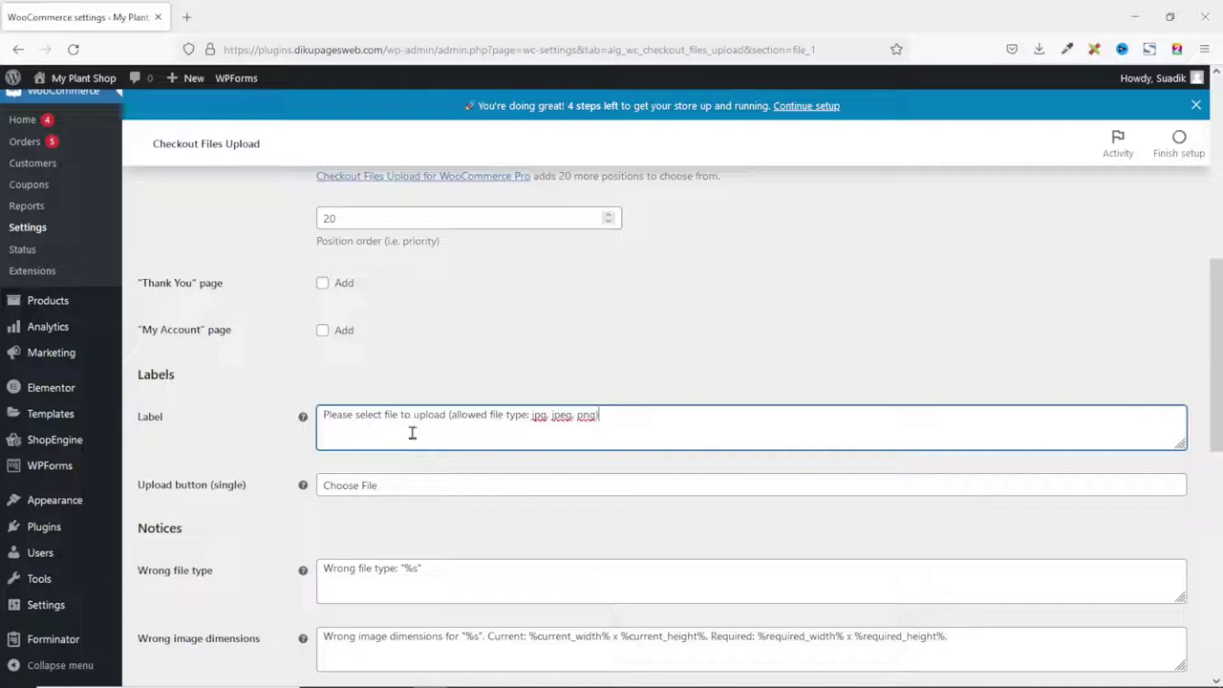
click(403, 485)
drag(403, 486, 301, 481)
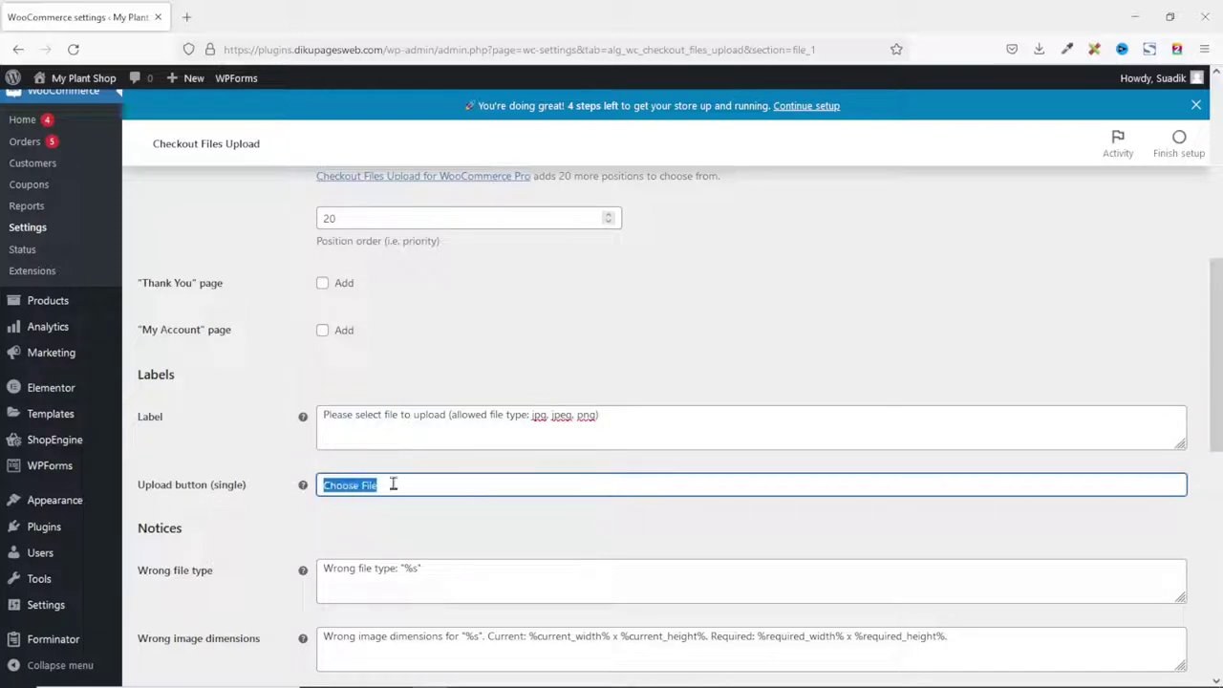
double_click(333, 486)
text(Upload)
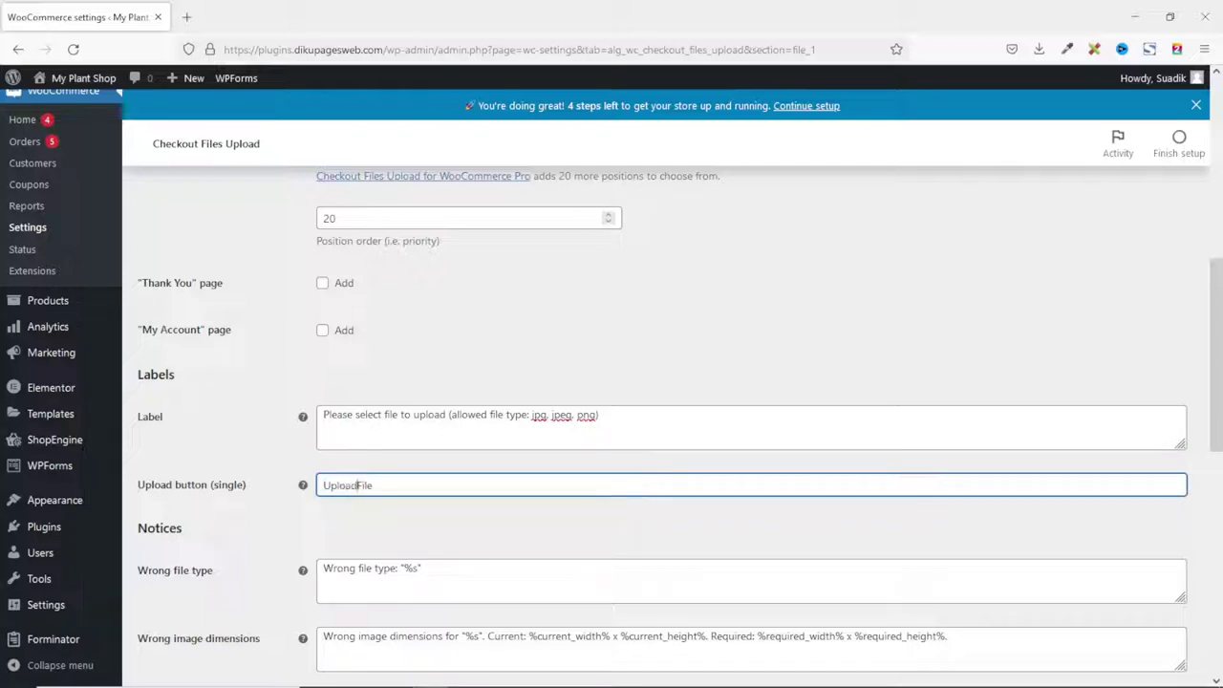
Review the uploader's notice texts, from the wrong file type message to the successful removal message.
scroll(265, 494, down, 2)
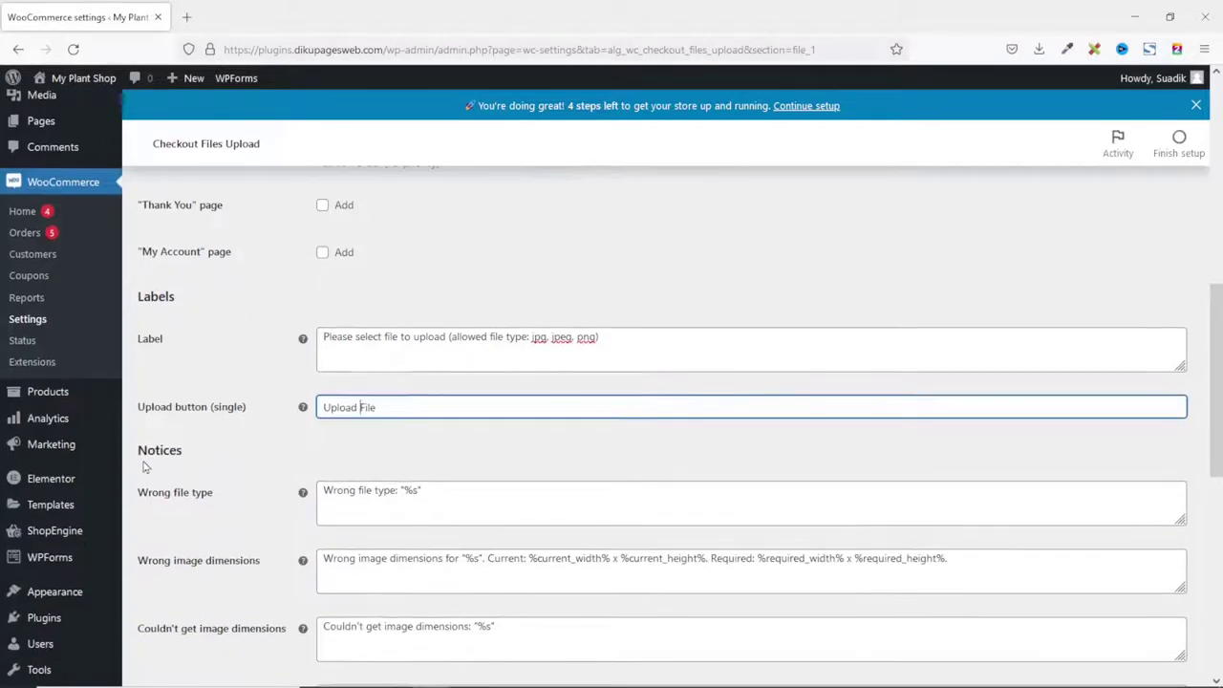
drag(324, 492, 462, 496)
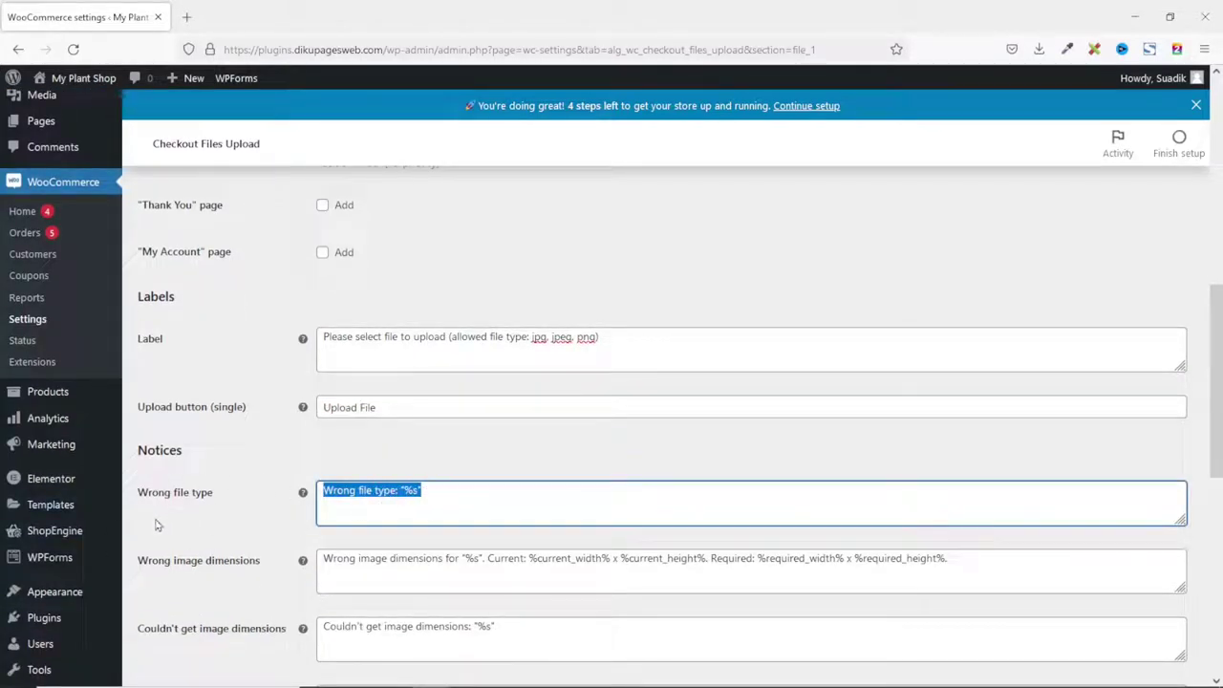
scroll(271, 463, down, 1)
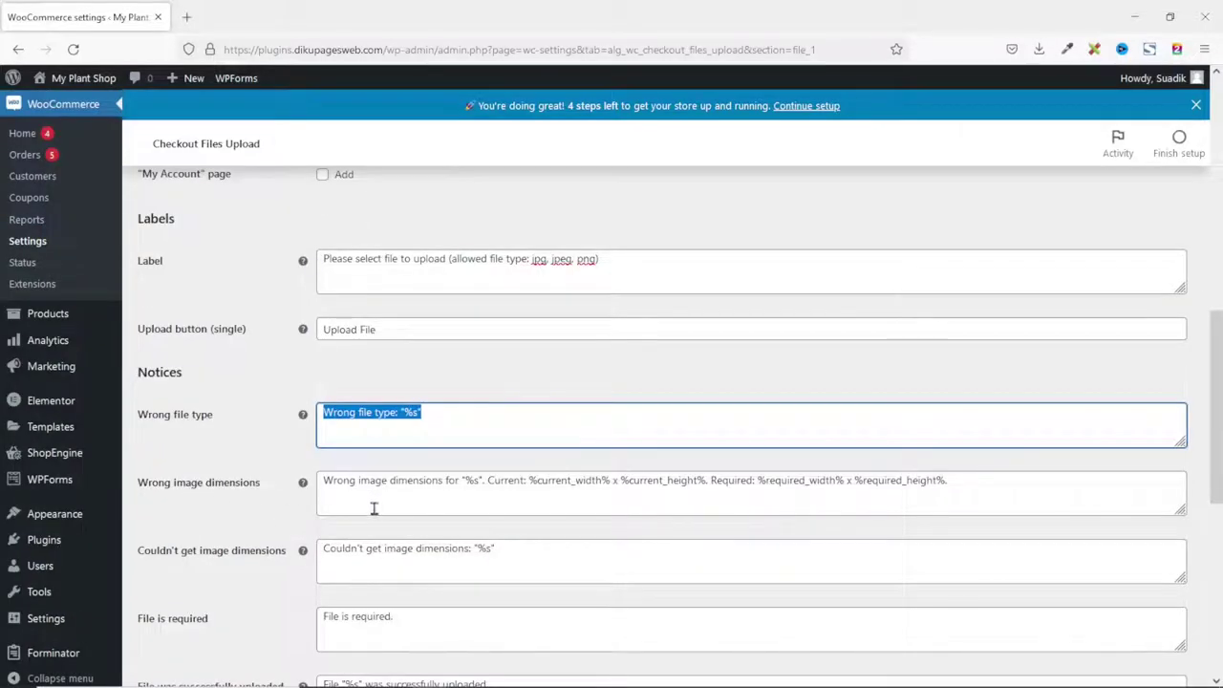
scroll(380, 507, down, 5)
scroll(304, 478, up, 6)
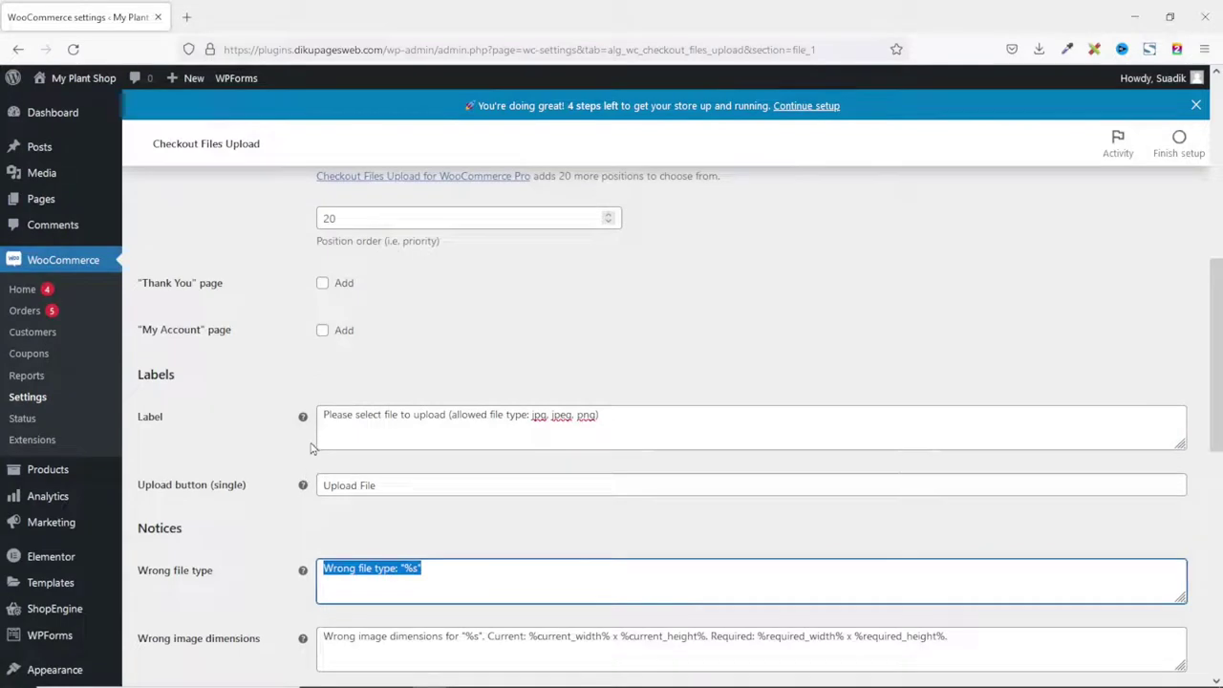
scroll(311, 448, down, 5)
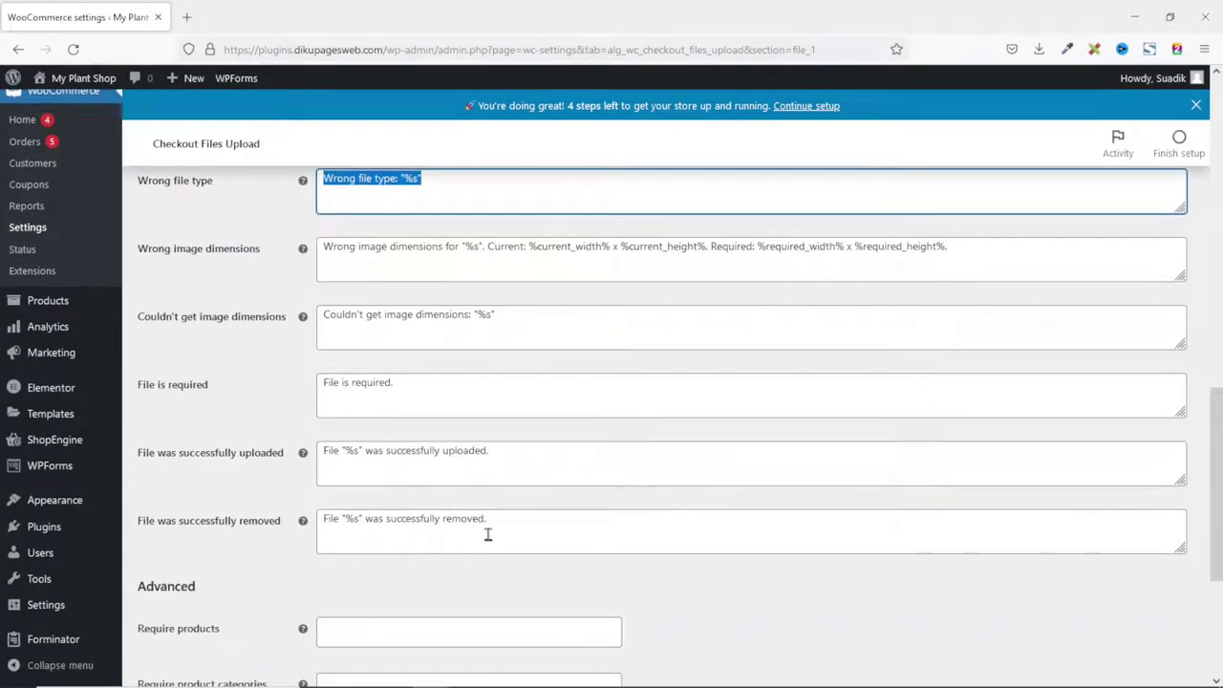
scroll(473, 511, up, 1)
Add Pachira Braid and Pilea Peperomioides as the required products in the uploader's advanced options.
scroll(458, 487, down, 5)
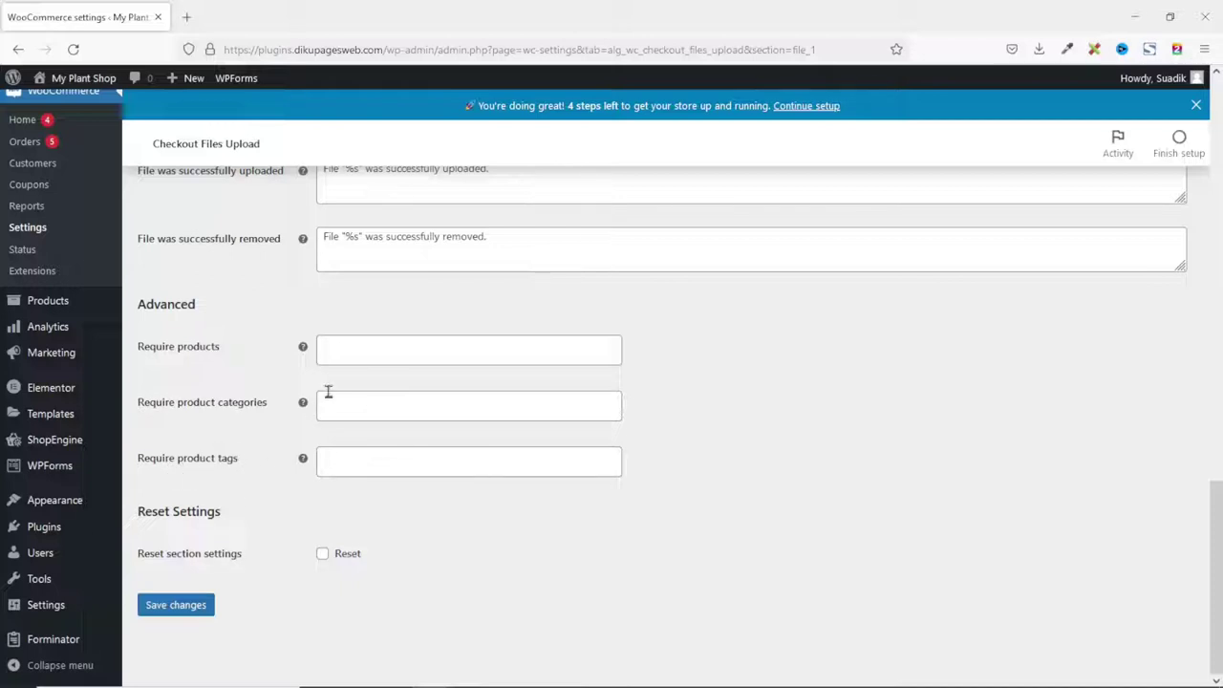
click(358, 350)
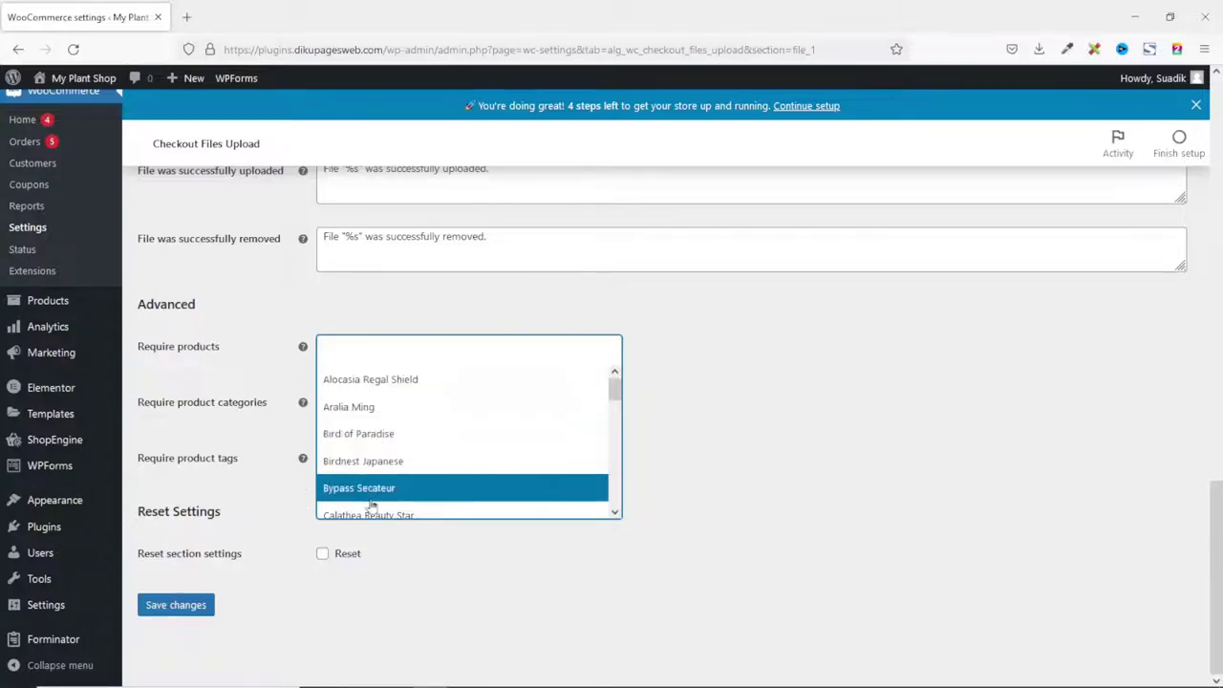
scroll(388, 487, down, 2)
scroll(410, 392, down, 1)
scroll(411, 392, down, 6)
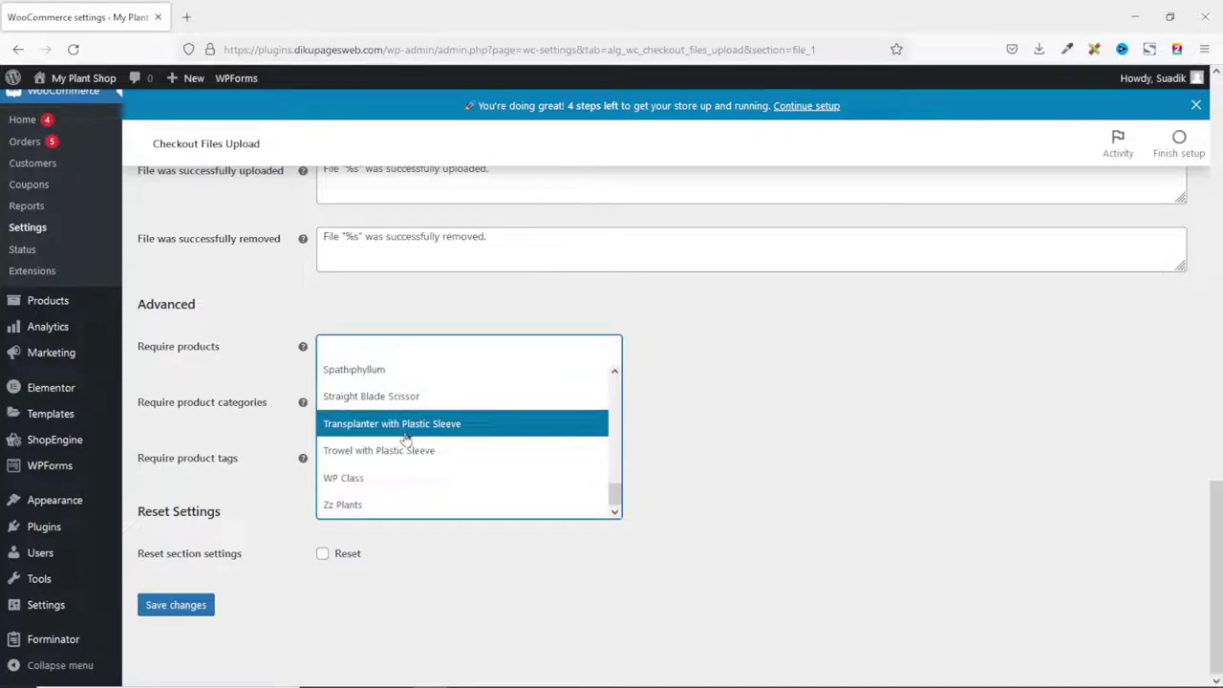
scroll(382, 468, up, 3)
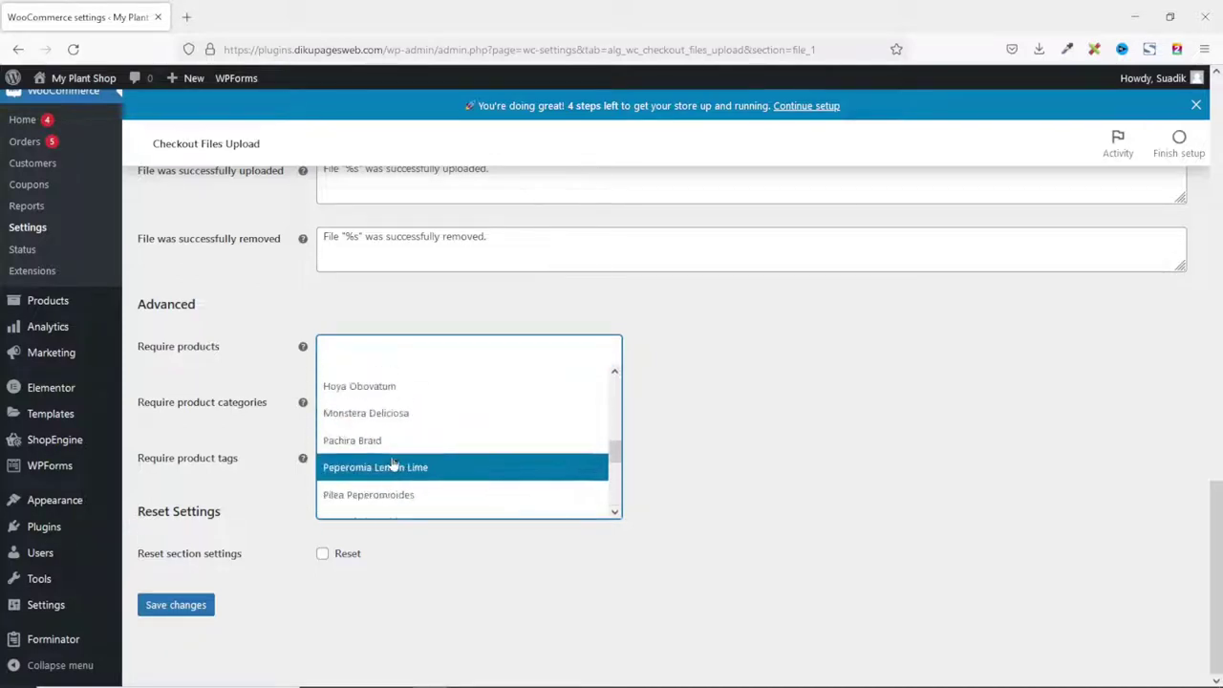
click(349, 441)
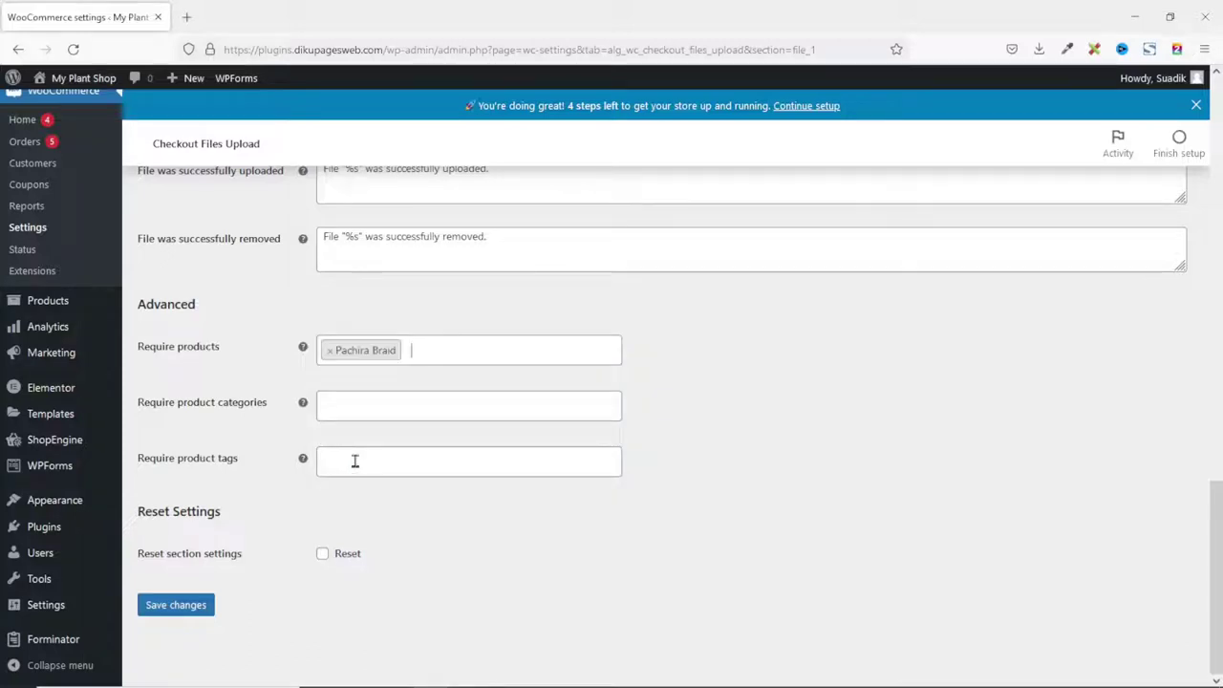
click(436, 350)
click(387, 475)
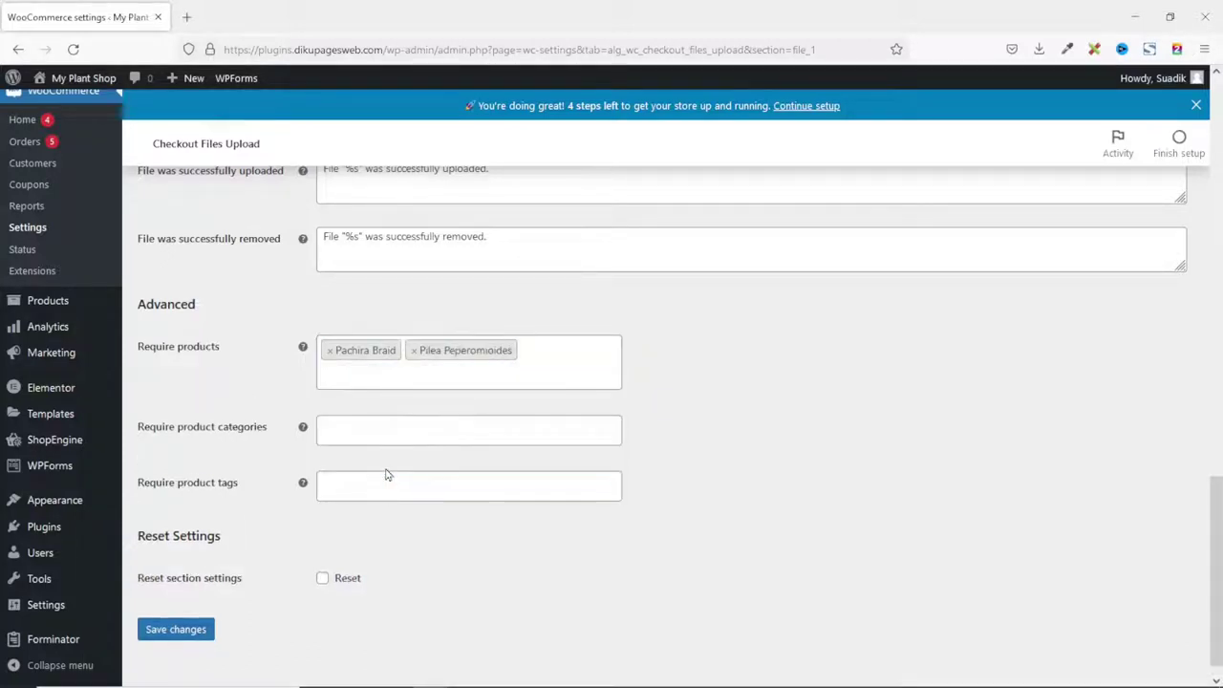
Add Gift Card as a required product category and check which product tags can be required.
click(372, 432)
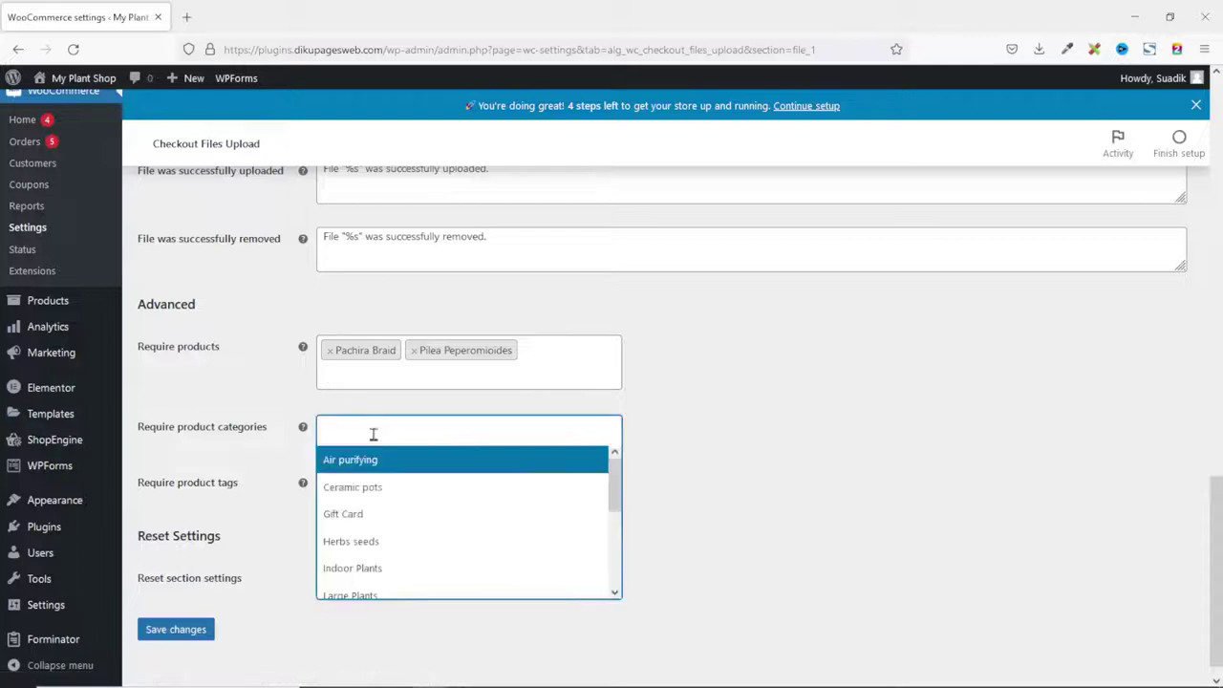
click(369, 513)
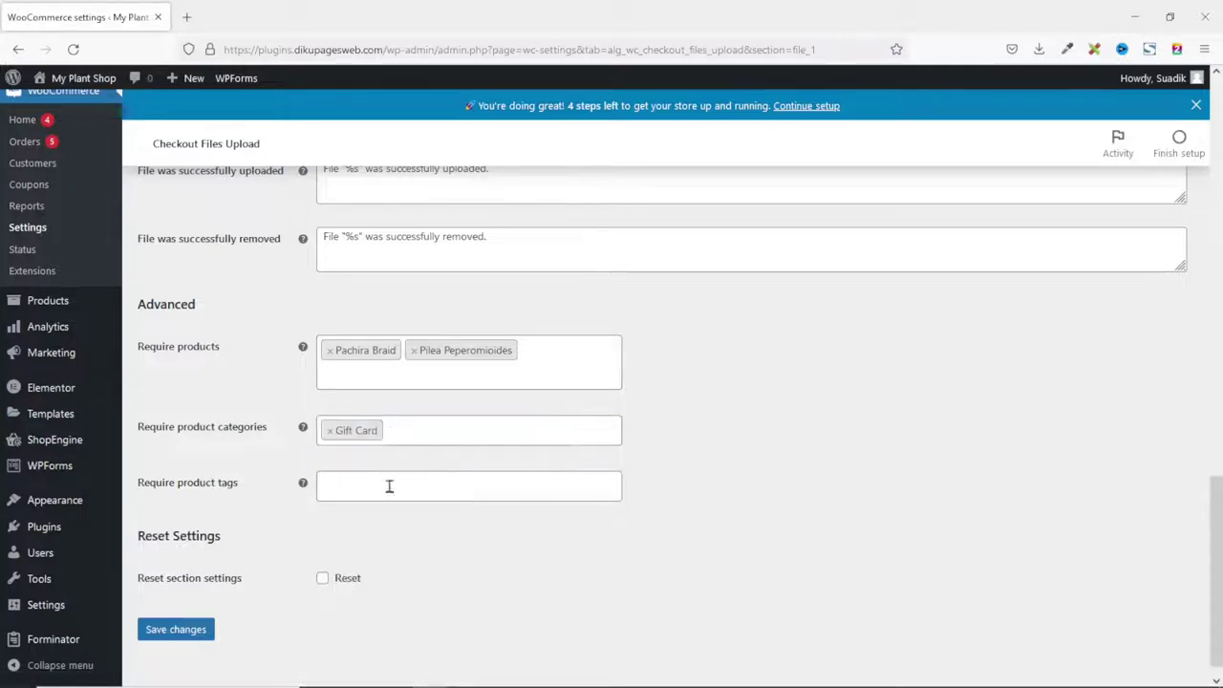
click(402, 487)
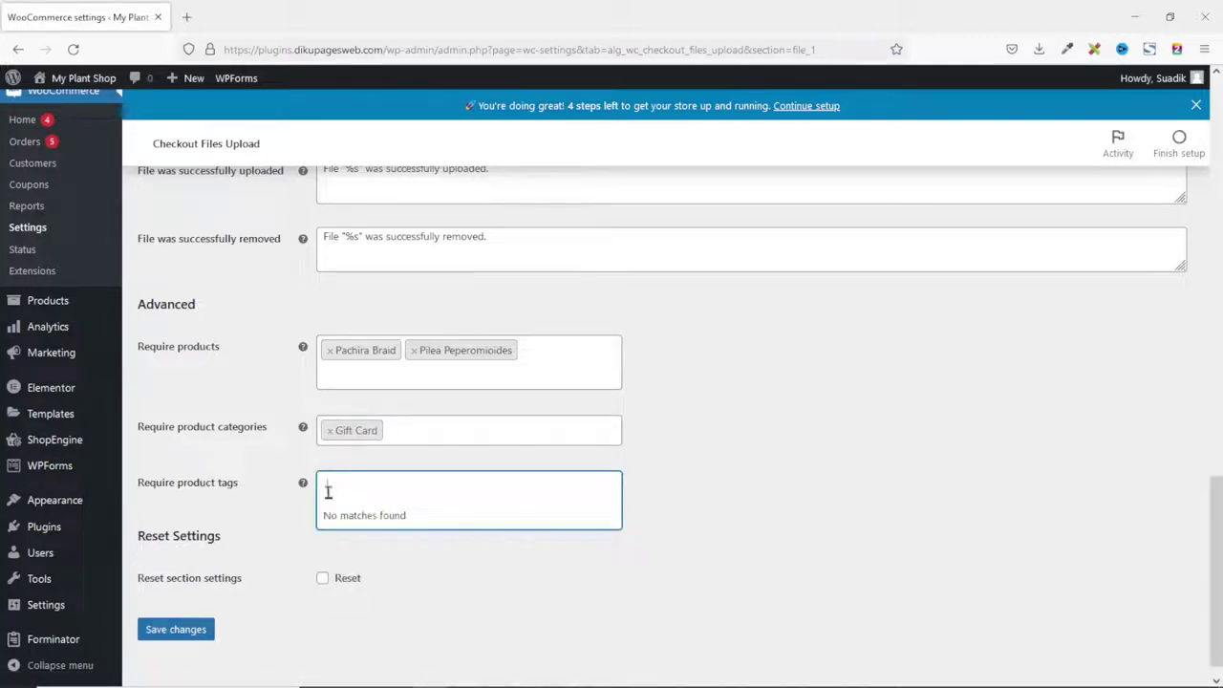
click(385, 490)
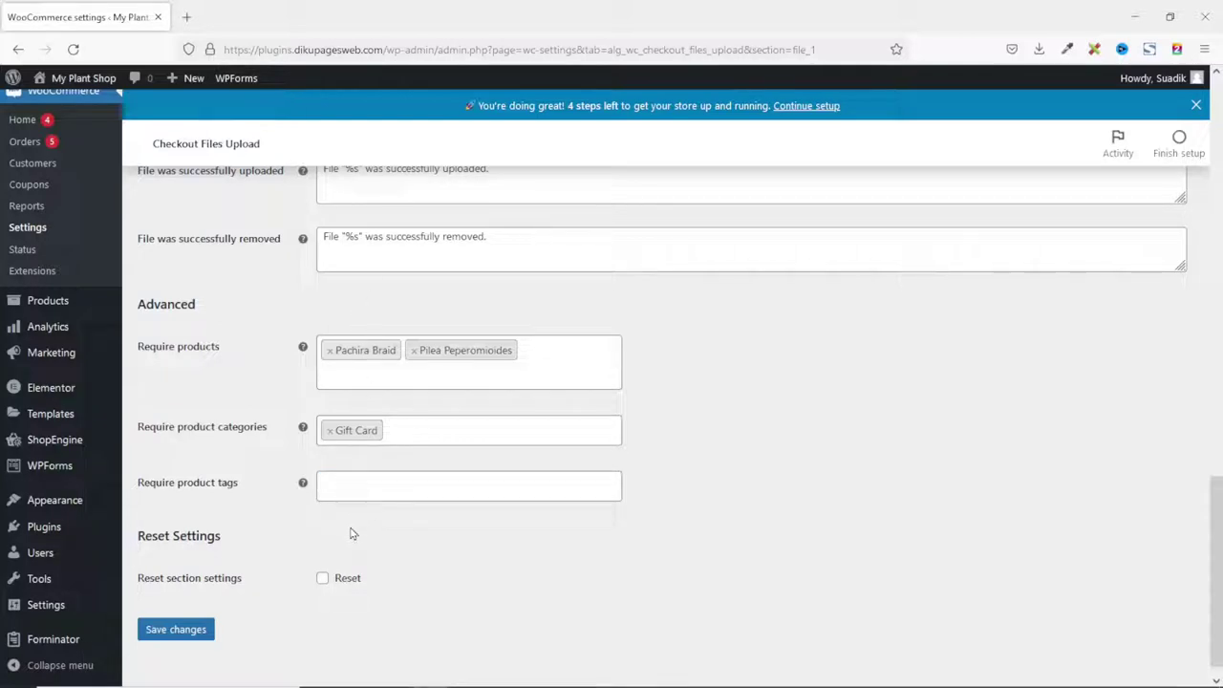
Clear all required products and product categories from the uploader's advanced options and save the settings.
click(329, 350)
click(333, 351)
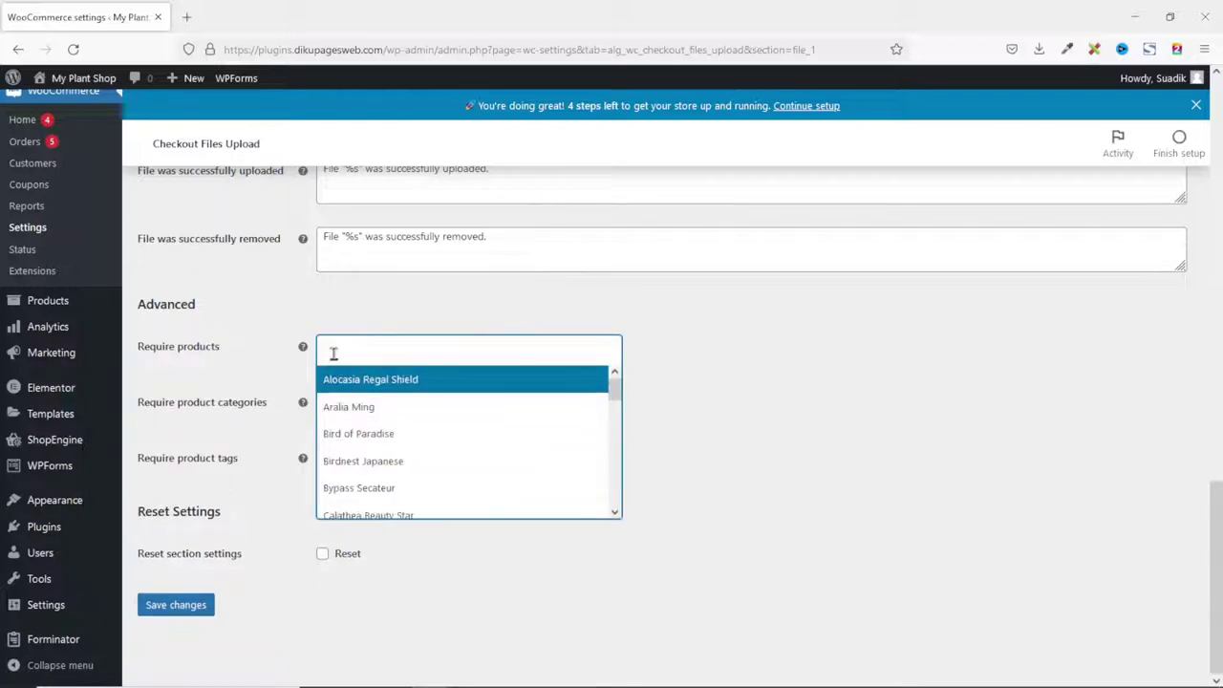
click(455, 606)
click(330, 407)
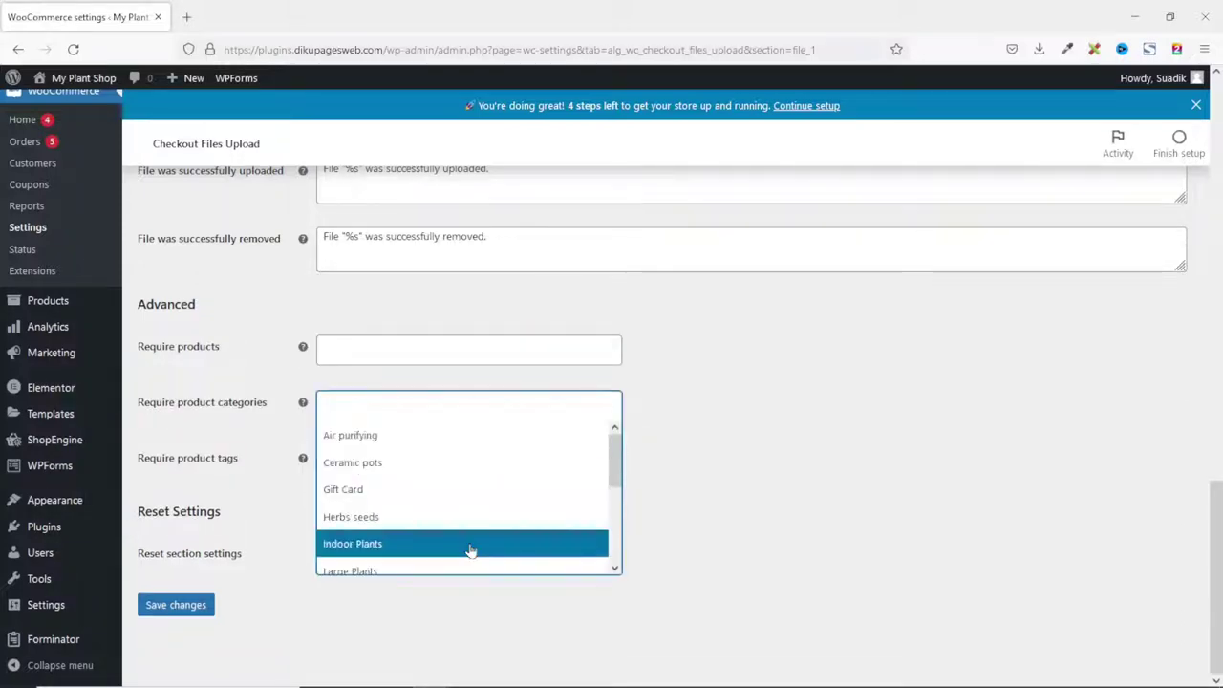
click(483, 645)
click(167, 611)
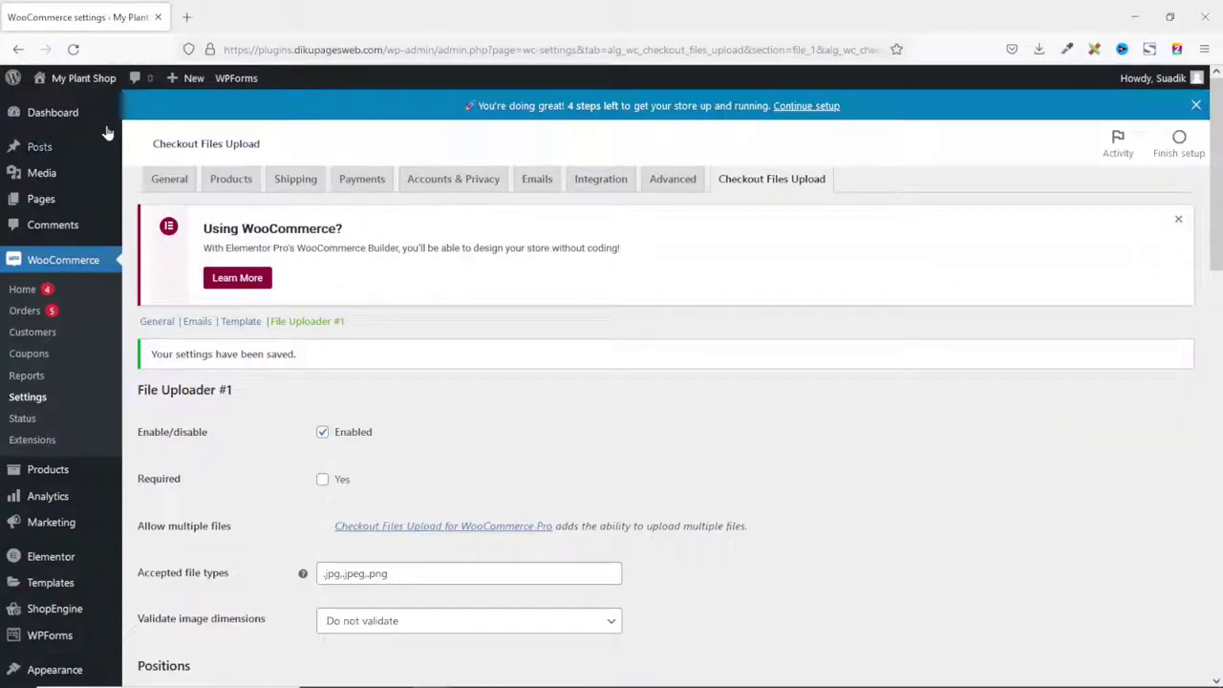
Visit the store, add Aralia Ming to the cart and proceed to checkout.
mouse_move(93, 78)
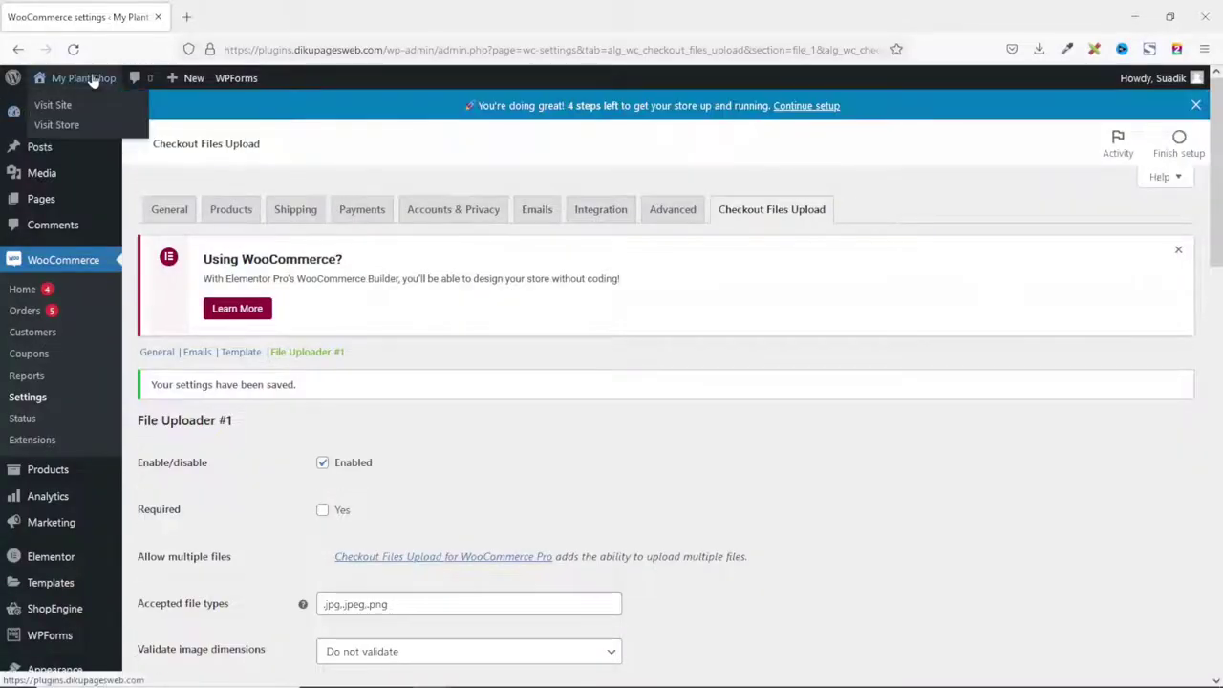
click(67, 127)
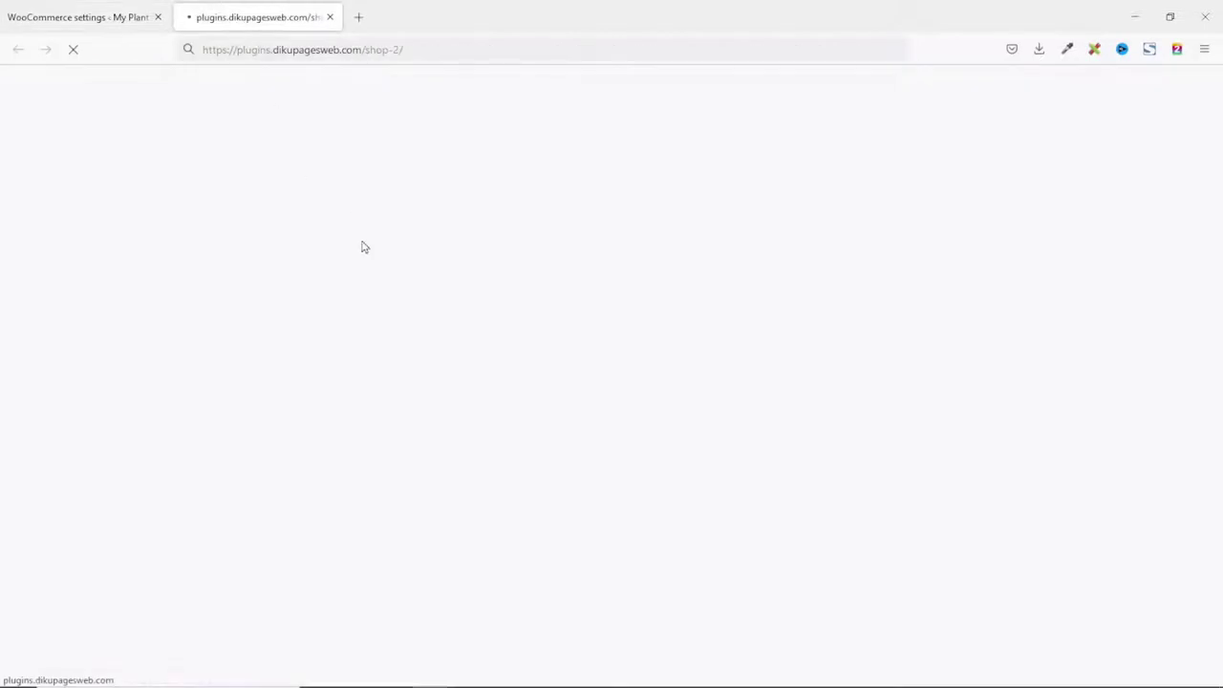
scroll(606, 254, down, 3)
click(557, 576)
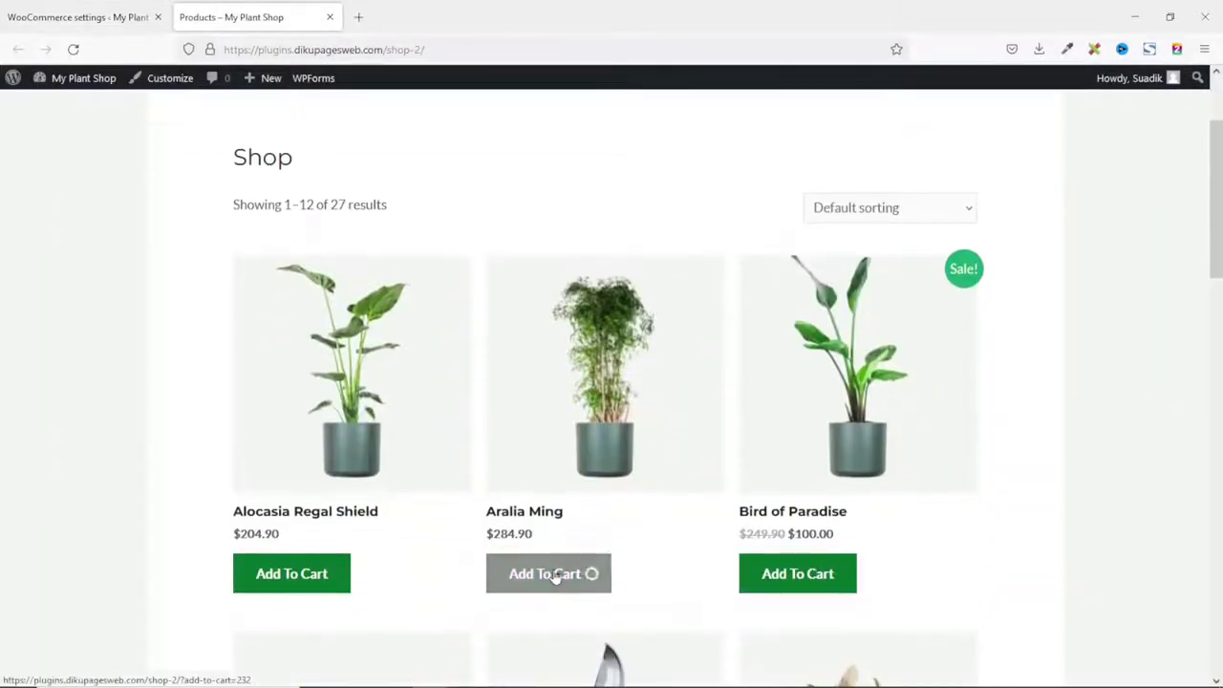
click(657, 574)
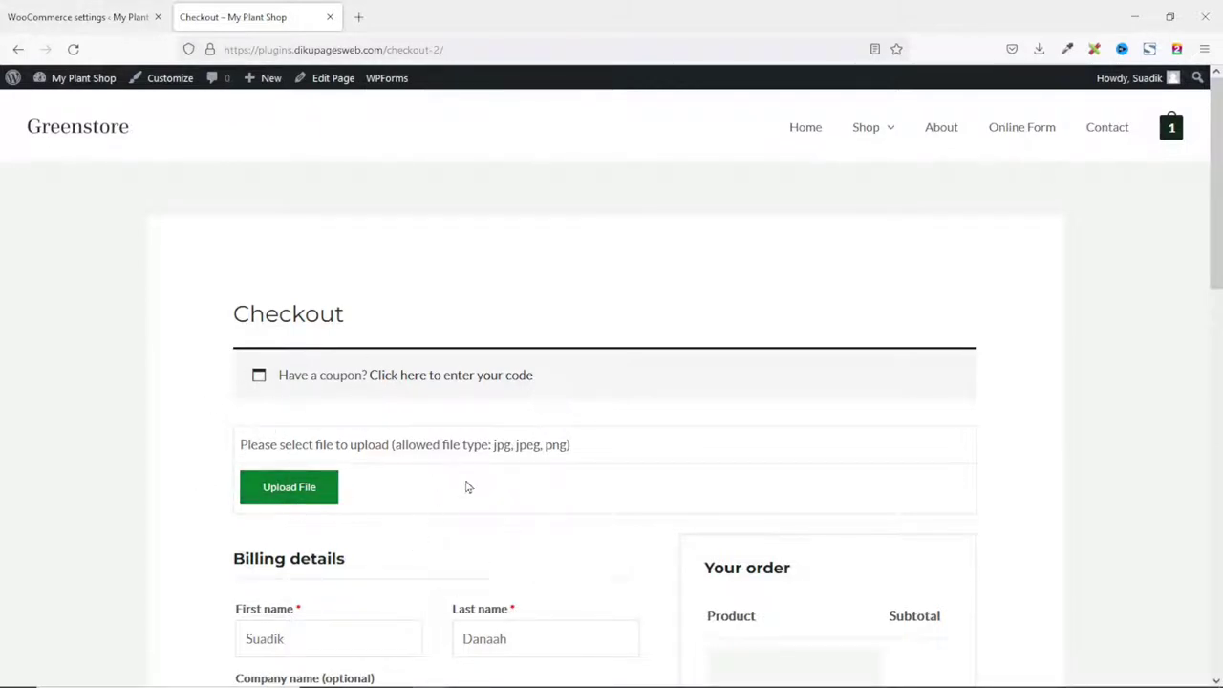
Upload icon.png through the file uploader on the checkout page and dismiss the upload notice.
drag(394, 451, 586, 455)
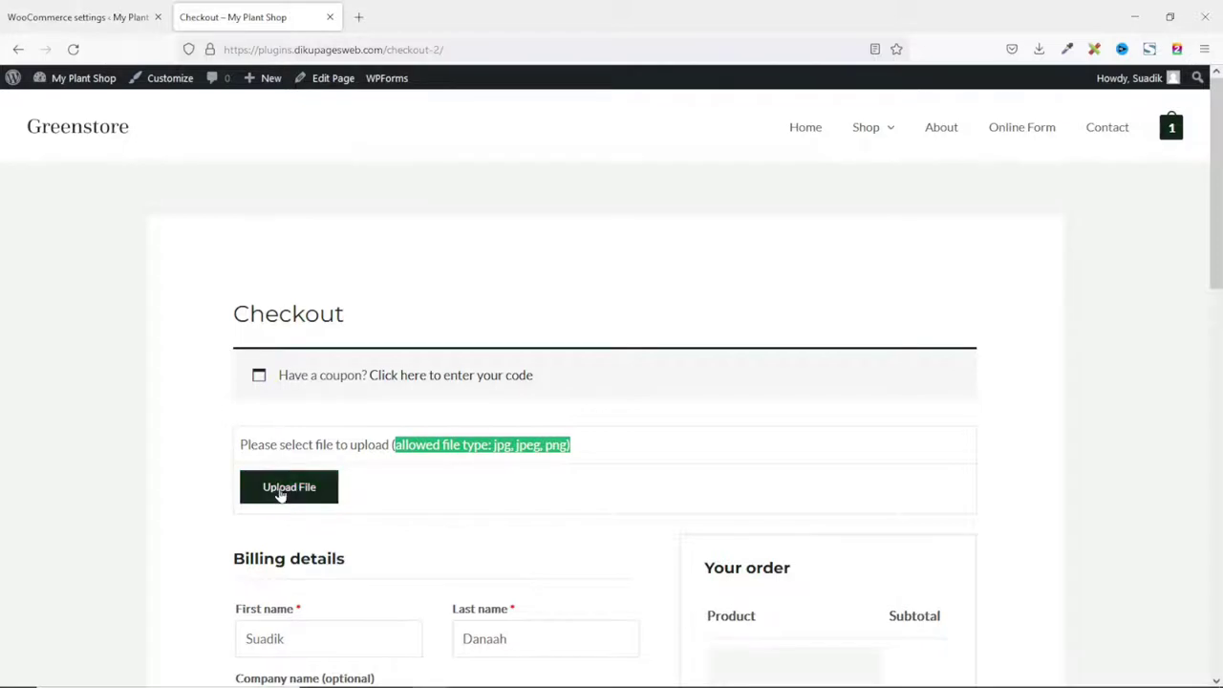
click(280, 495)
click(352, 289)
click(561, 501)
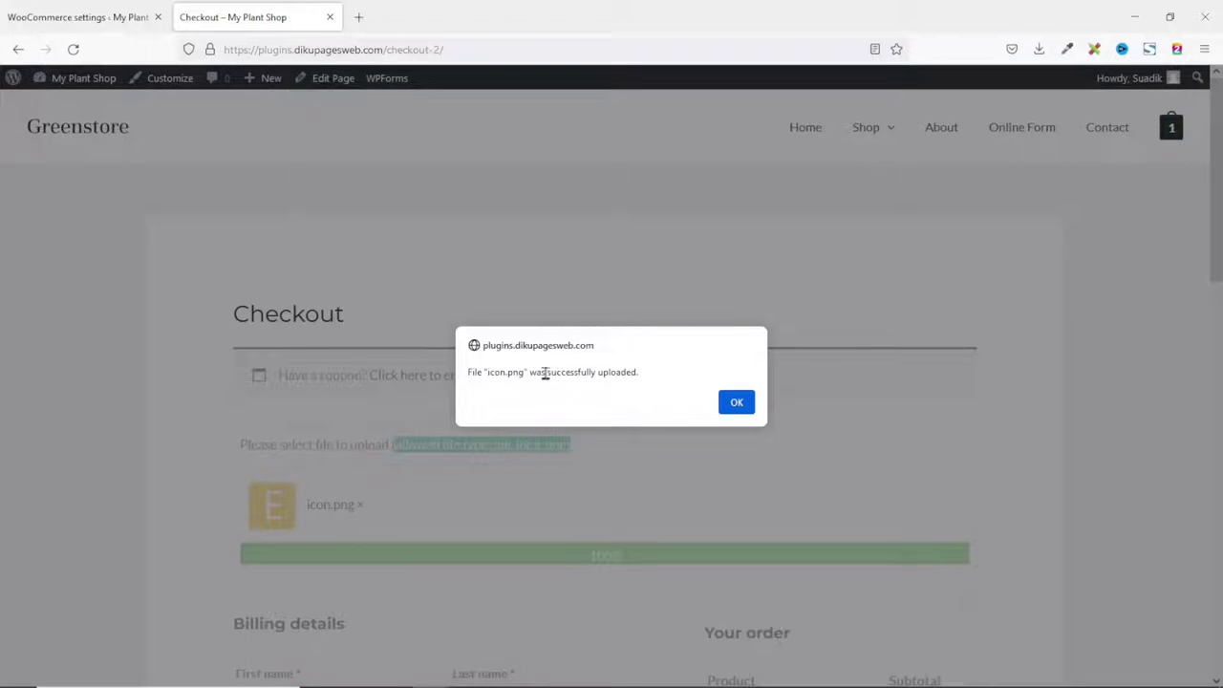
click(734, 403)
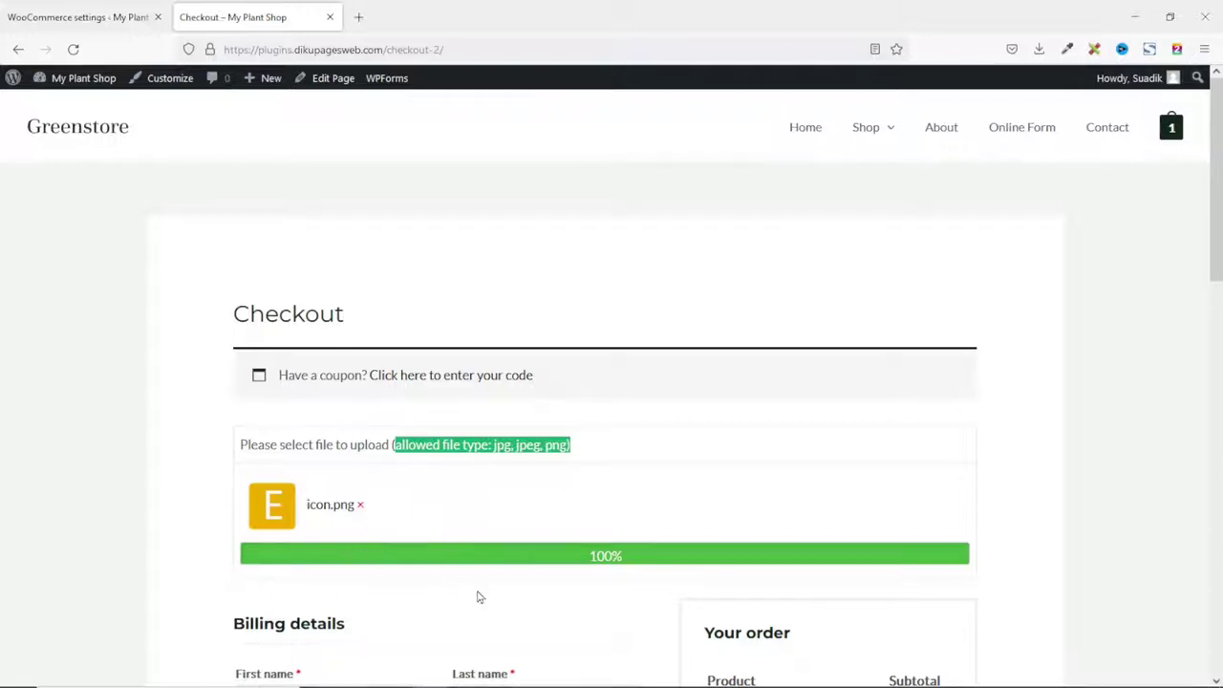
Place the order with the prefilled billing details and check the uploaded file on the order confirmation.
scroll(497, 542, down, 3)
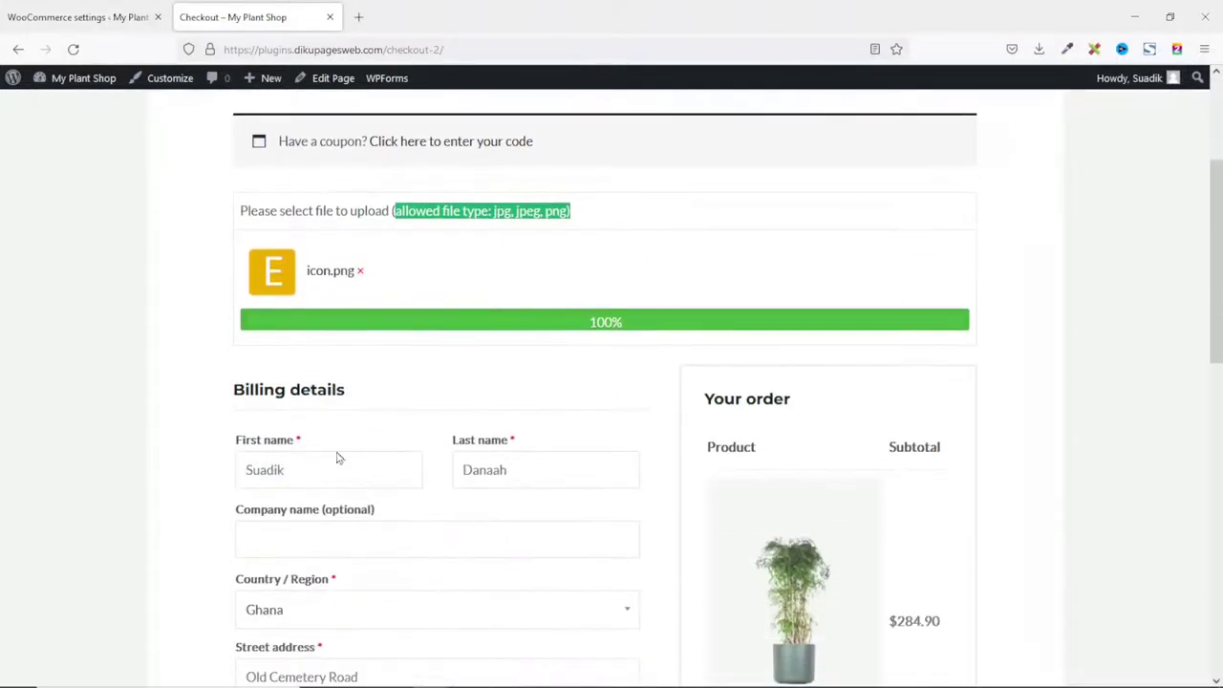
scroll(415, 578, down, 1)
scroll(417, 578, down, 7)
scroll(506, 544, up, 1)
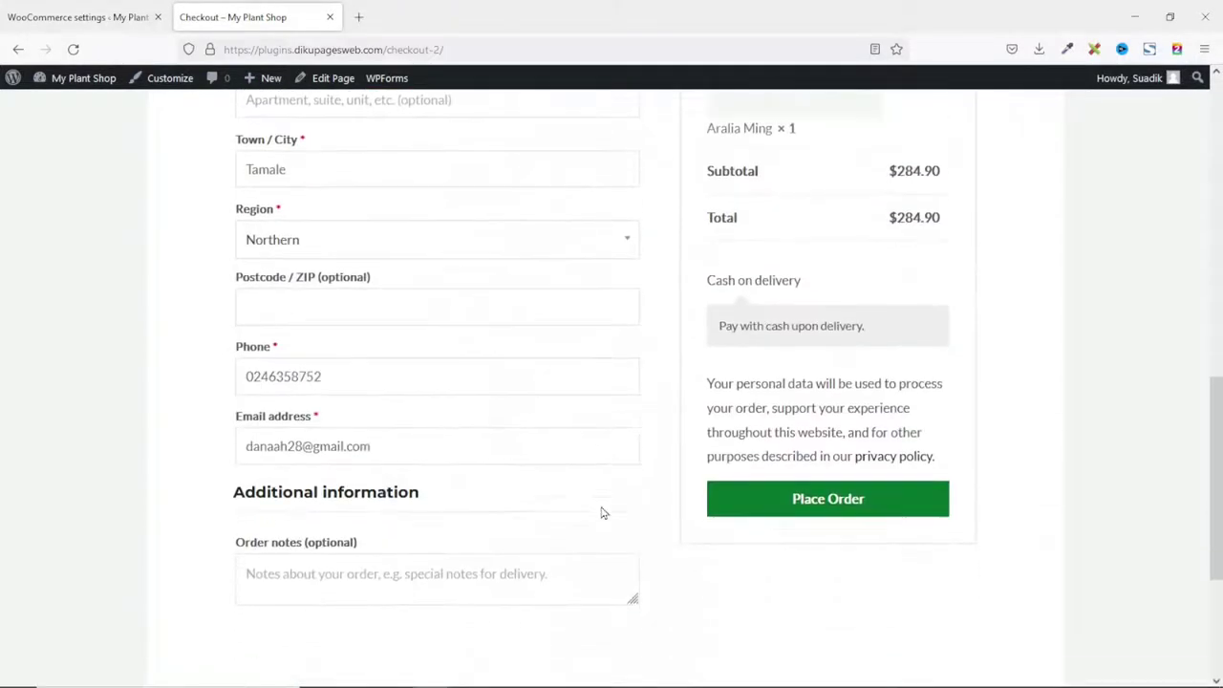
click(841, 512)
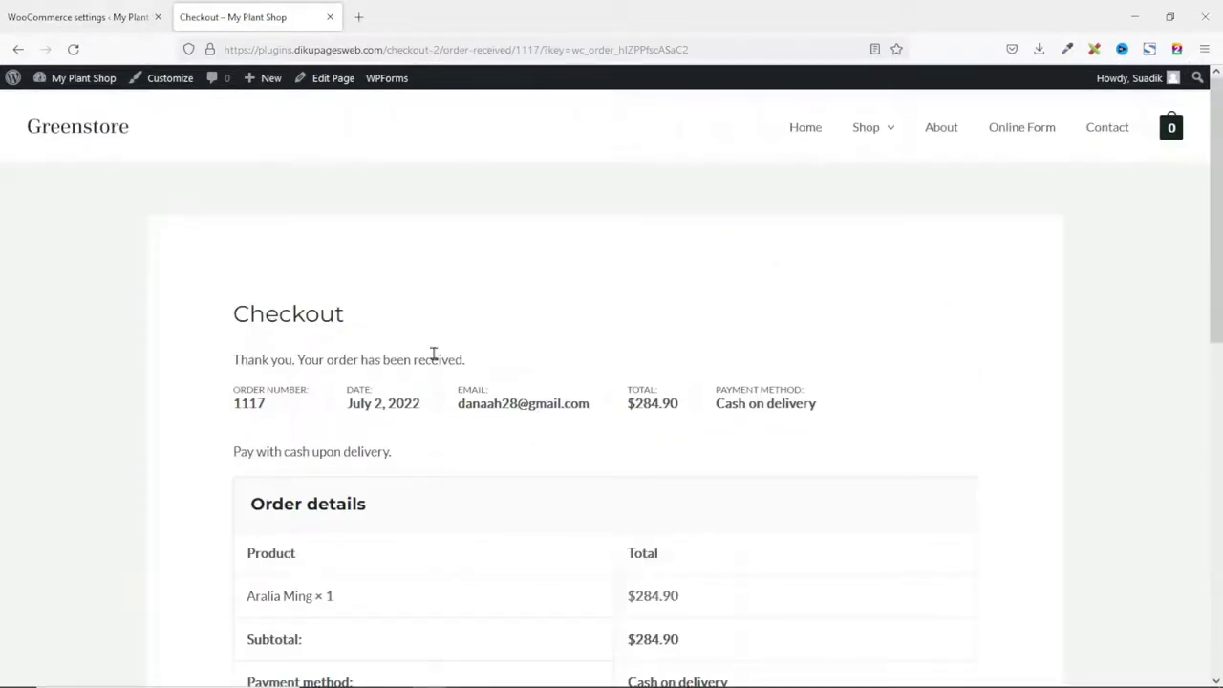
scroll(487, 358, down, 5)
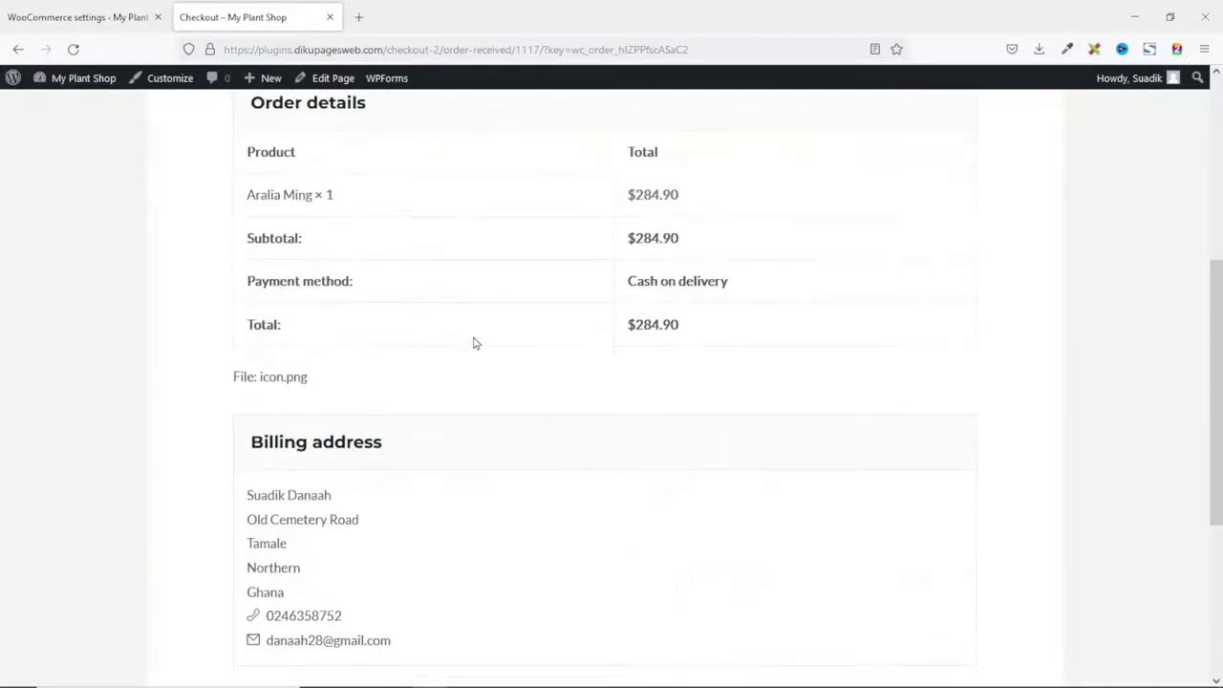
drag(232, 309, 320, 316)
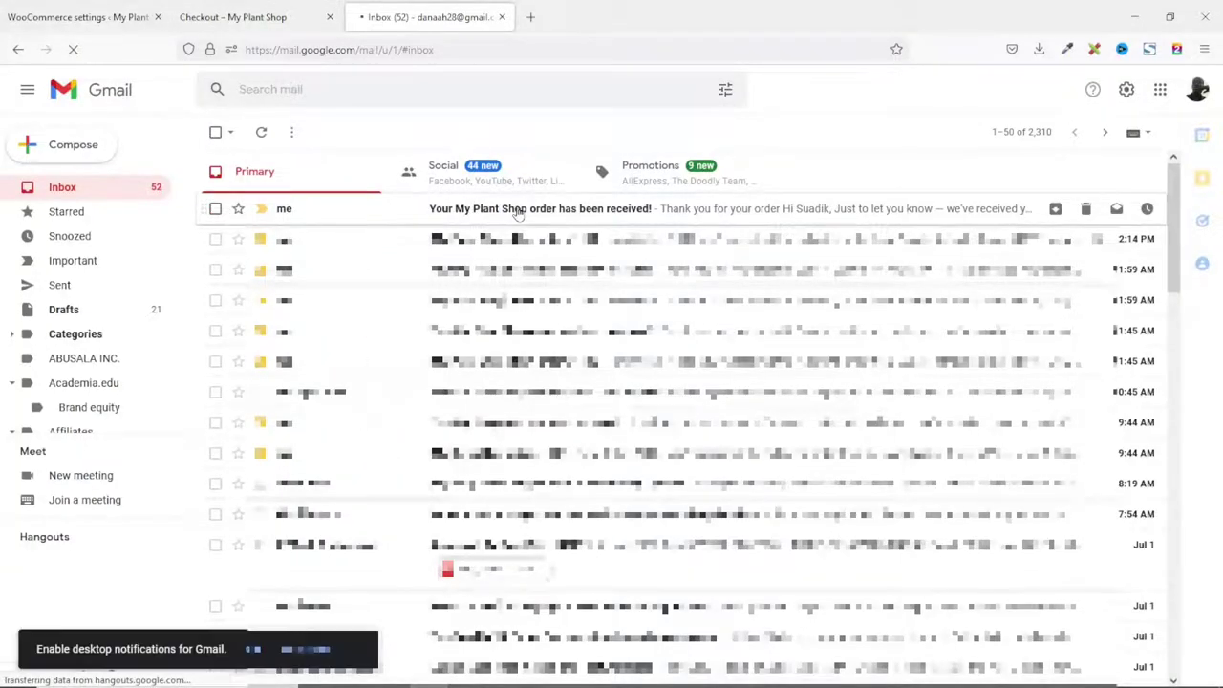
Open the customer's order-received email in Gmail and check it for the uploaded file's name.
click(517, 210)
scroll(748, 298, down, 5)
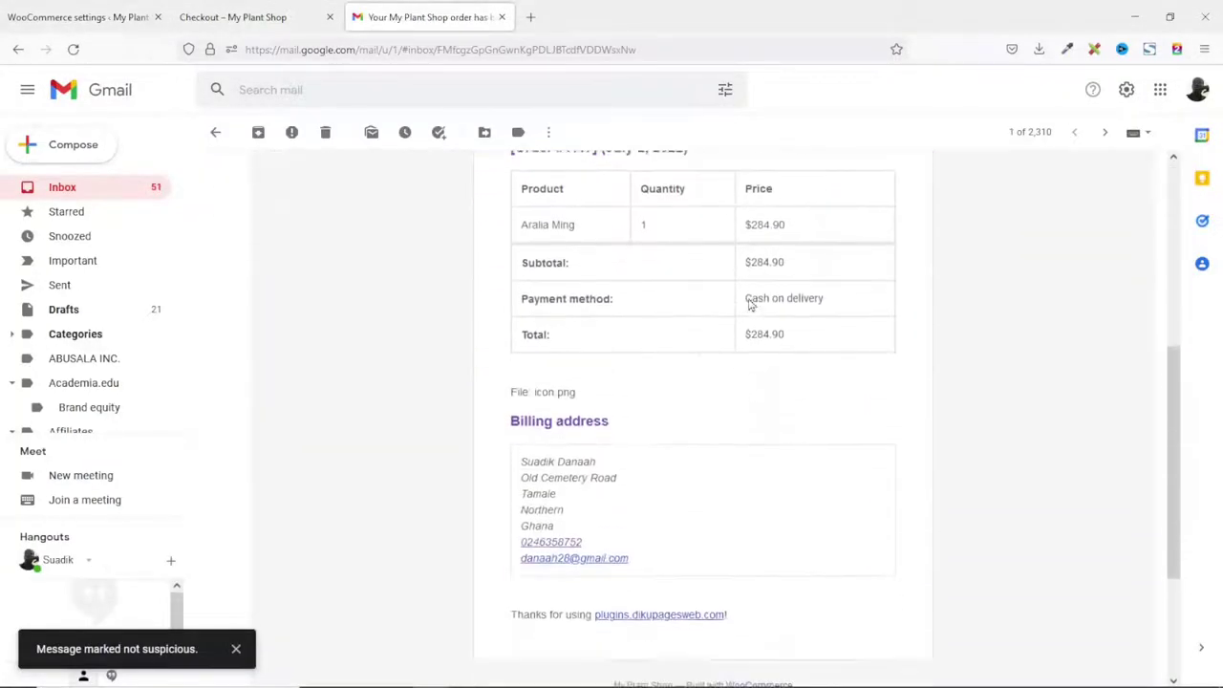
scroll(751, 302, up, 5)
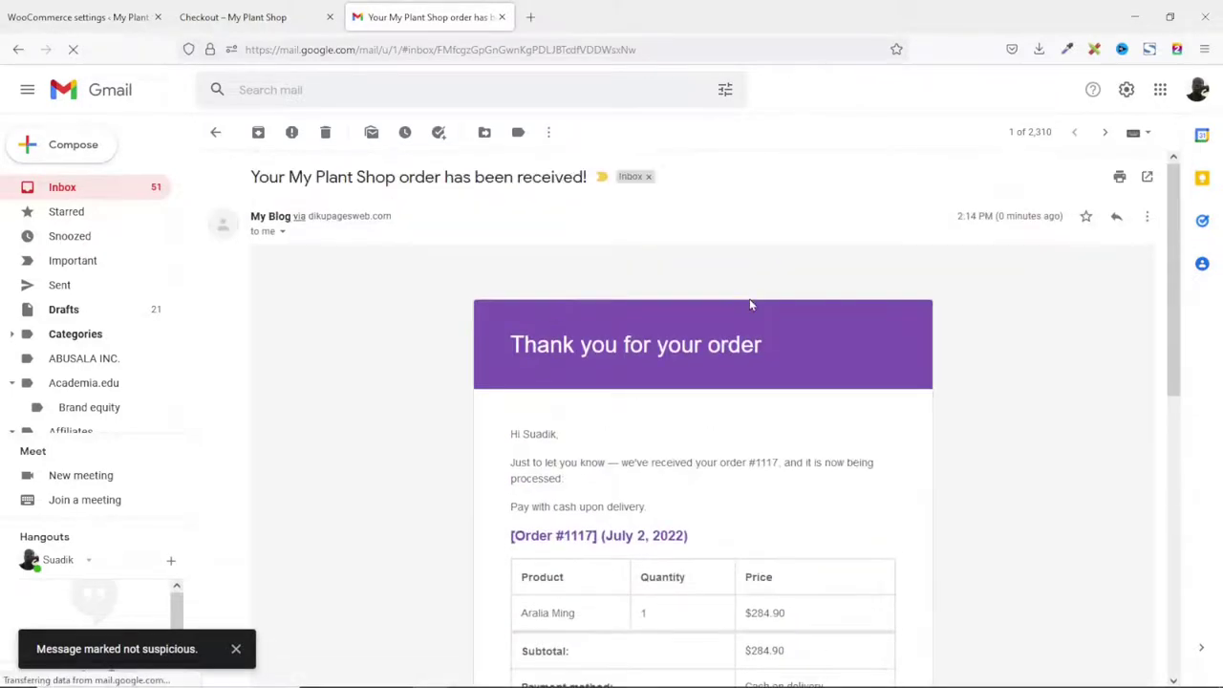
scroll(749, 306, down, 5)
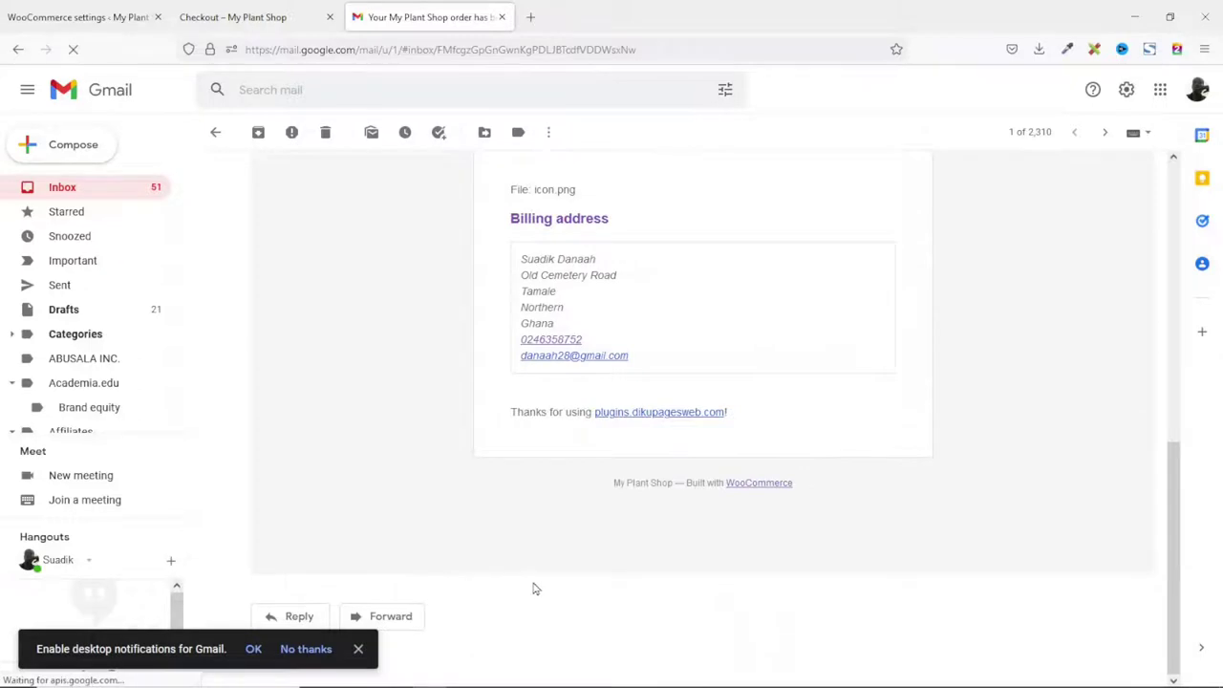
scroll(540, 598, up, 5)
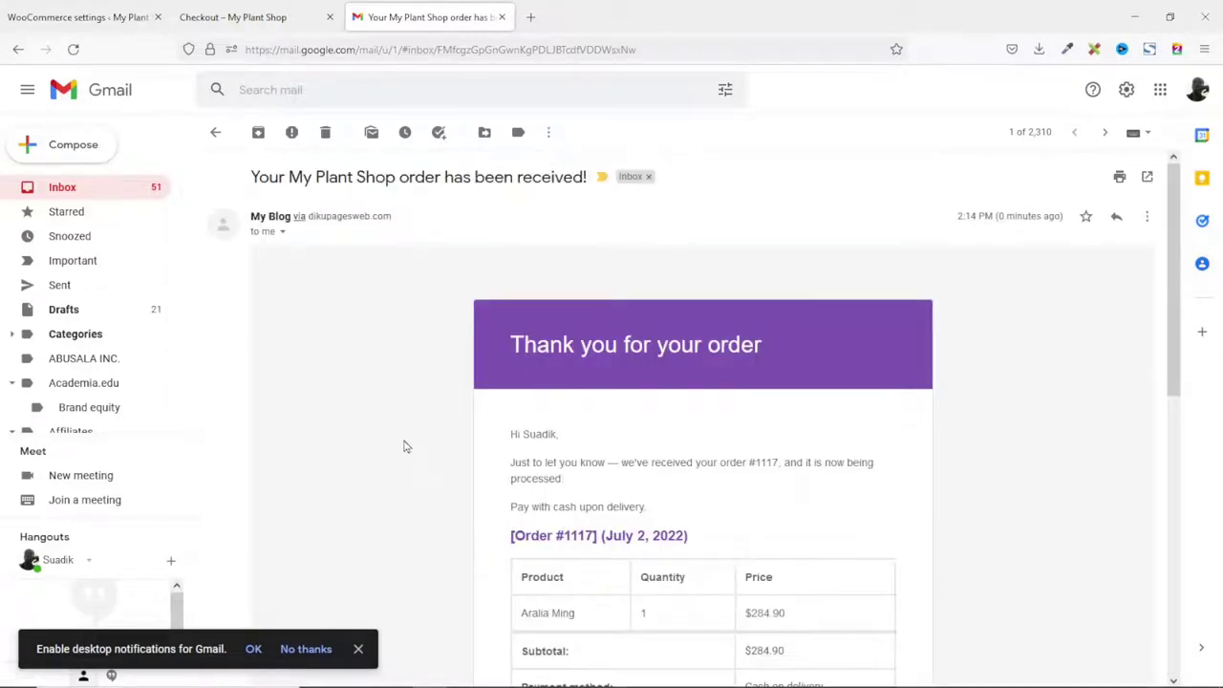
Return to the inbox, open the shop's new order email and examine its attached file.
click(215, 132)
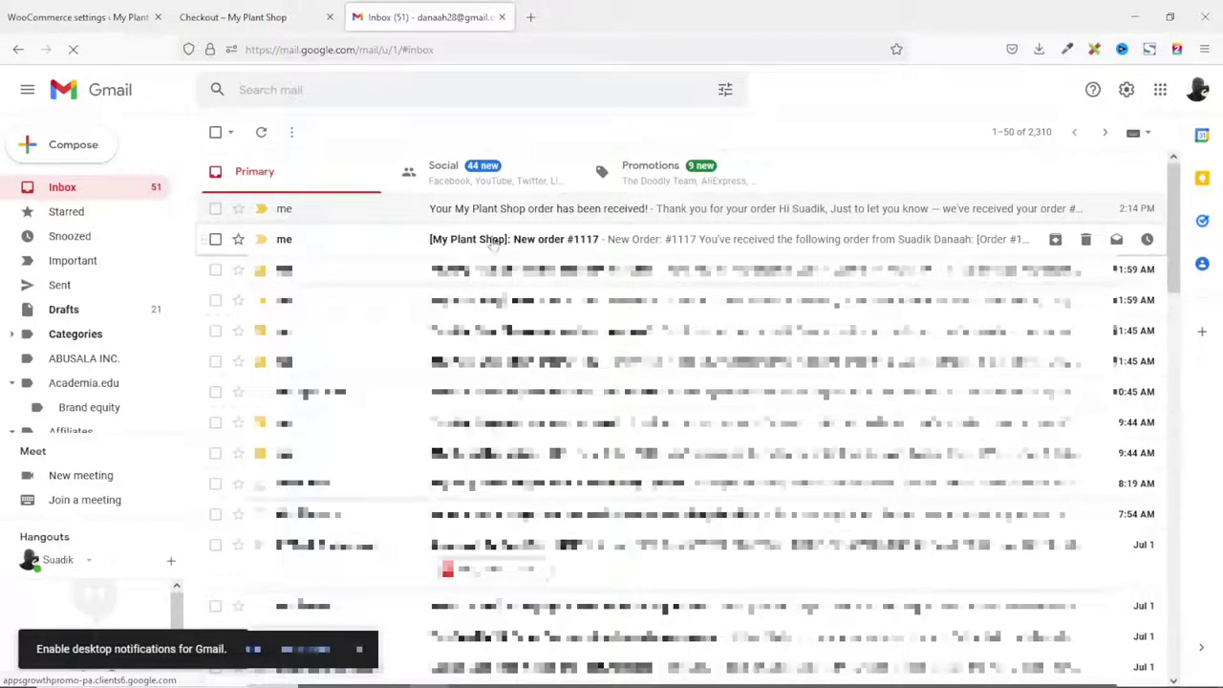
click(550, 241)
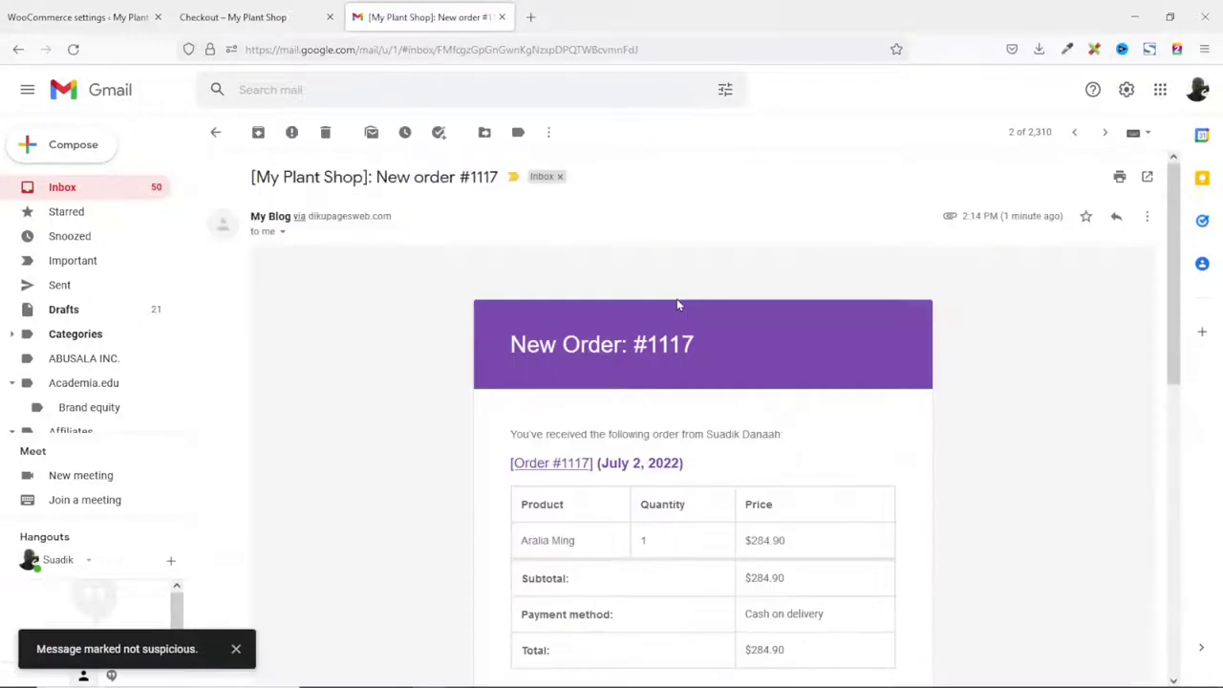
scroll(677, 304, down, 5)
scroll(677, 304, down, 2)
mouse_move(274, 507)
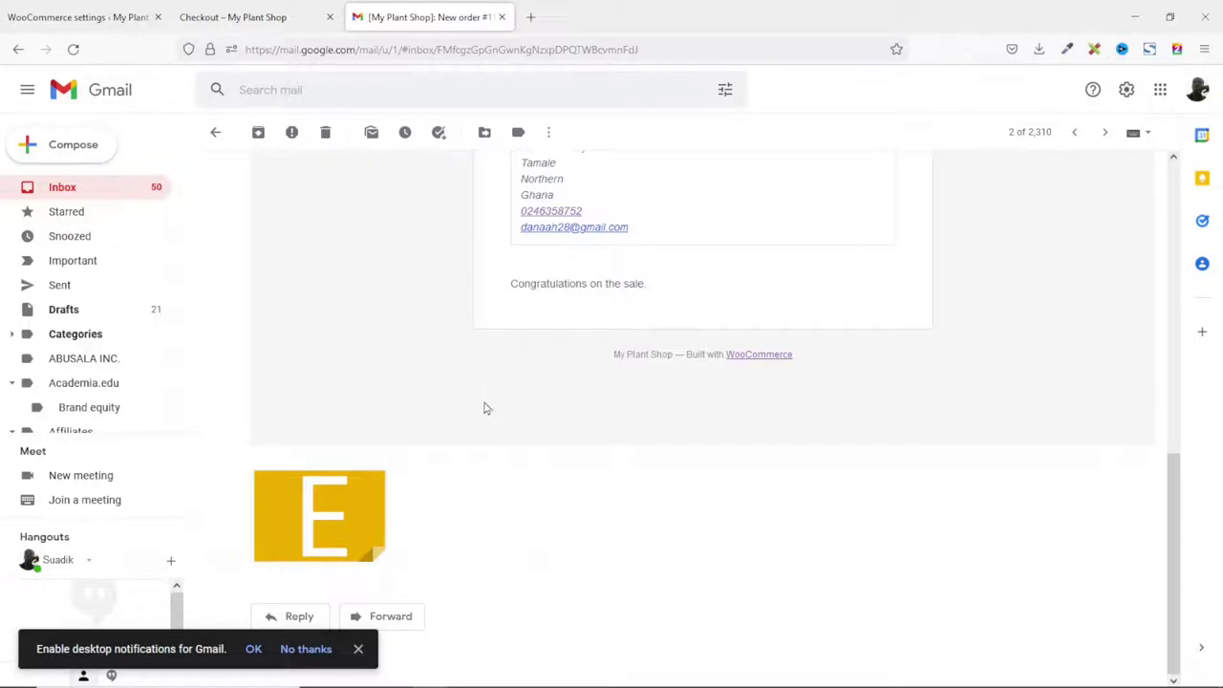
Switch back to the WordPress admin and open the newest order from the WooCommerce orders list.
click(77, 16)
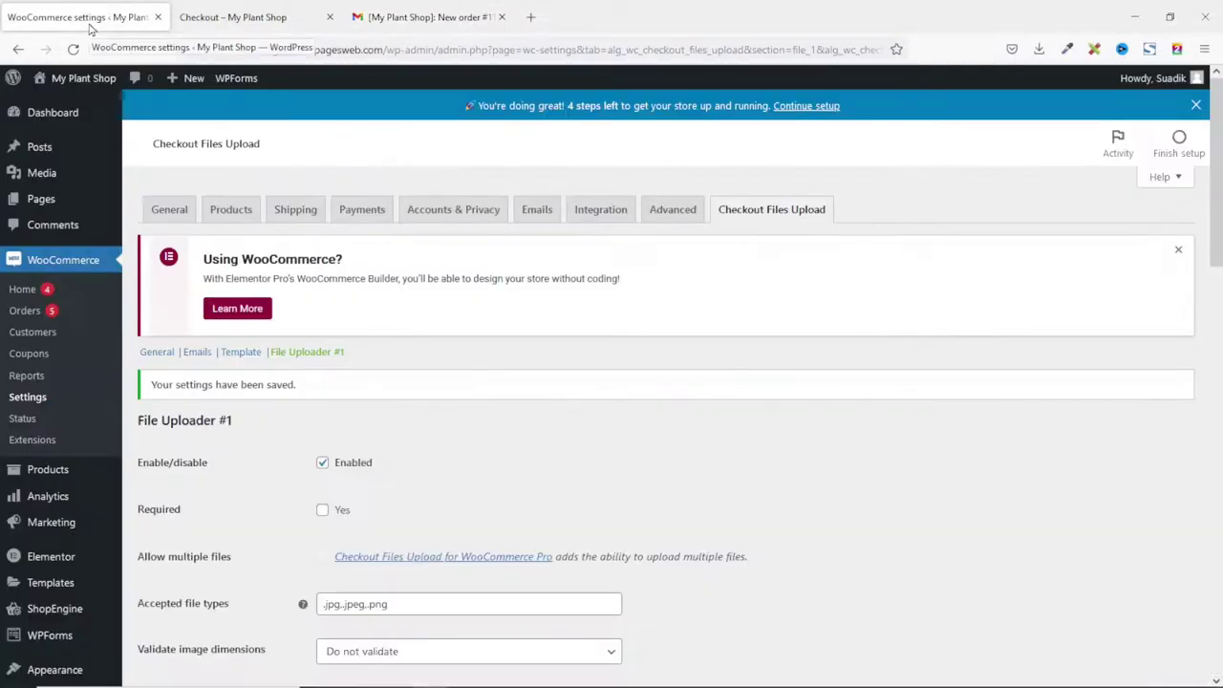
click(24, 311)
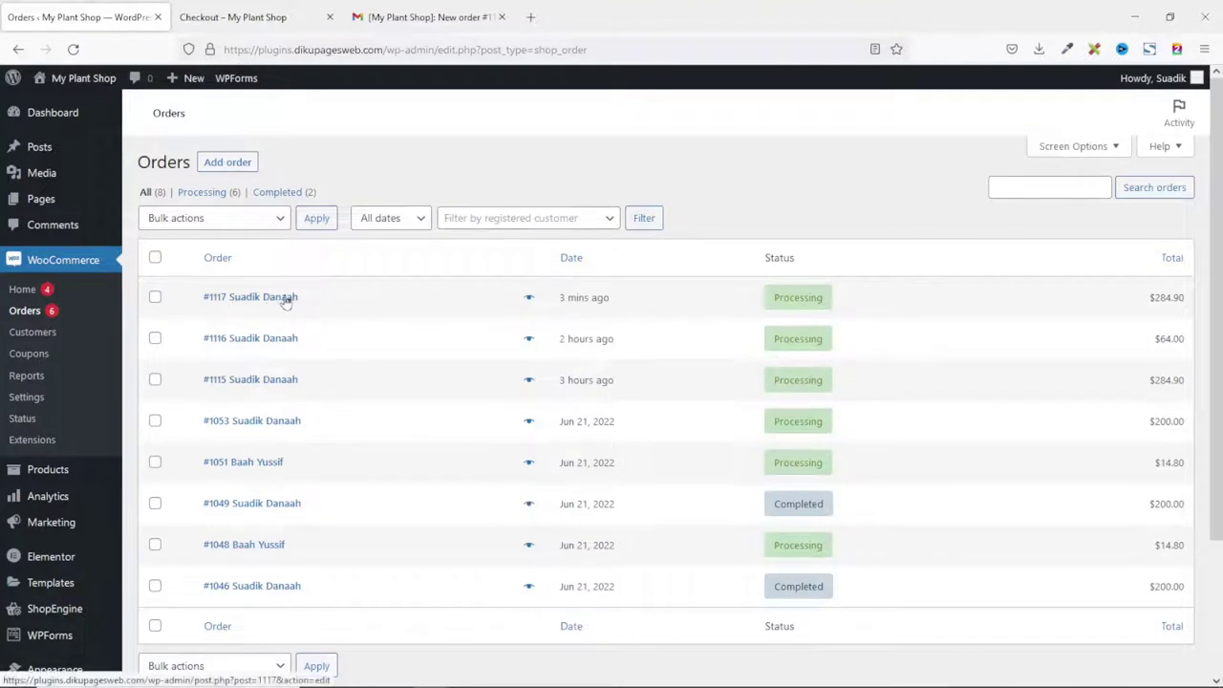
click(266, 298)
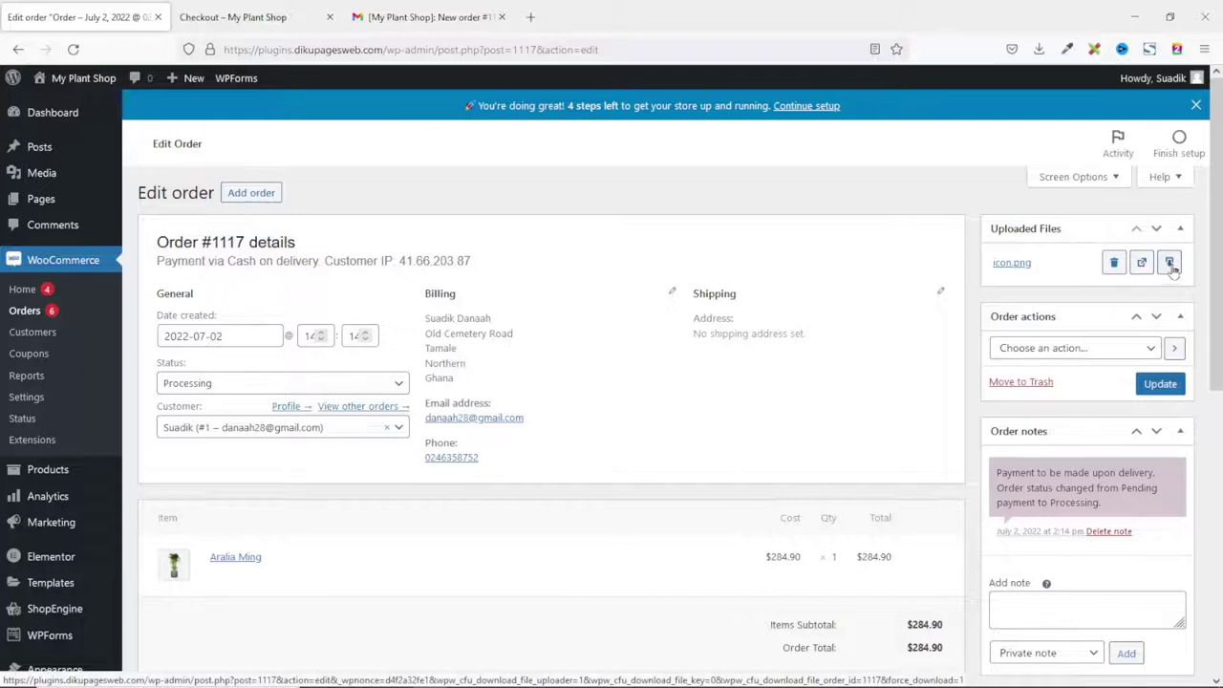
Preview the order's uploaded icon.png, close the preview and download the file.
click(1141, 263)
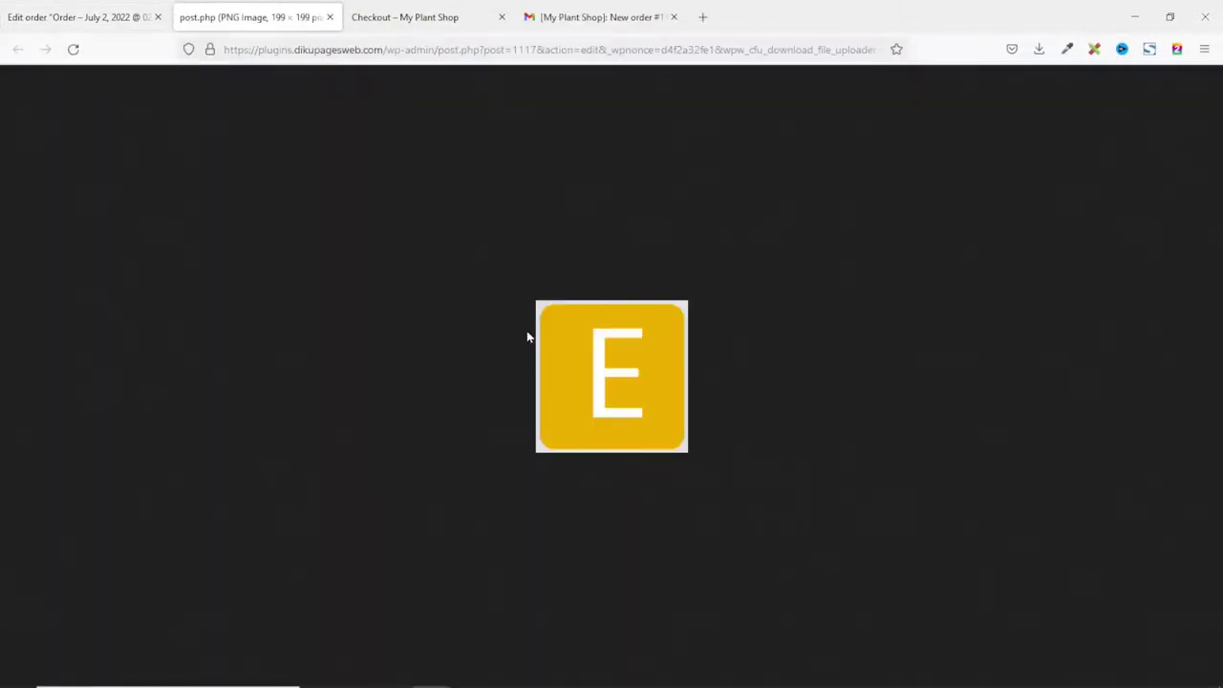
click(330, 17)
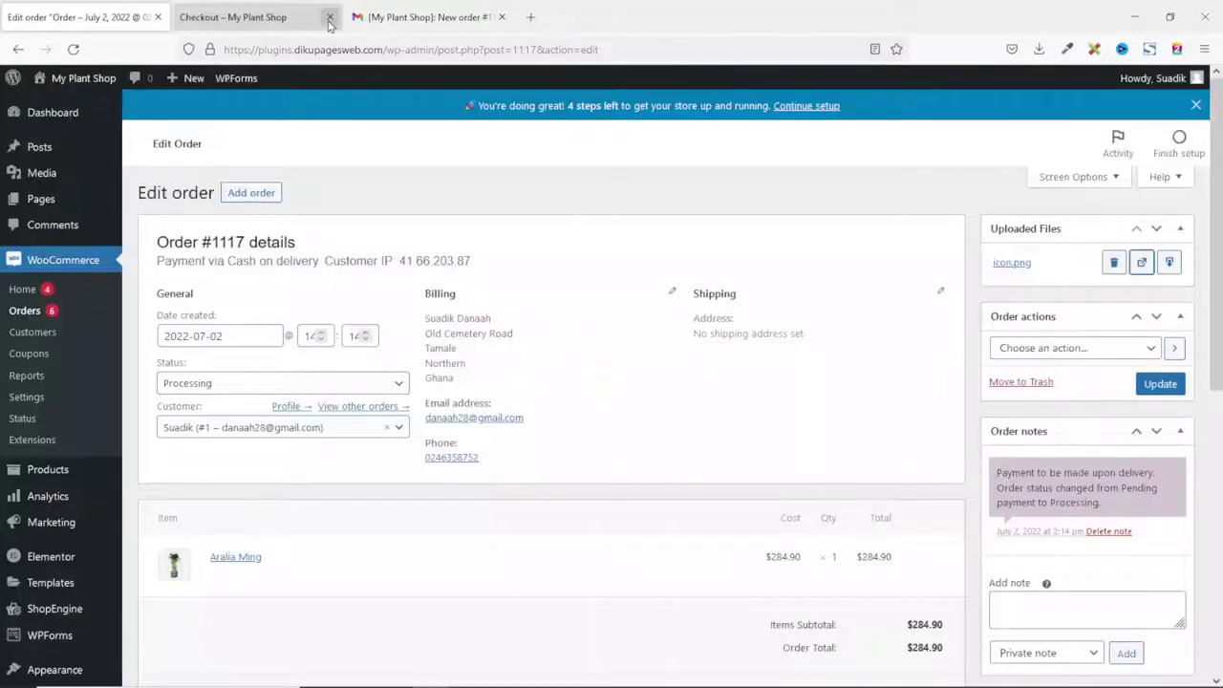
click(1170, 268)
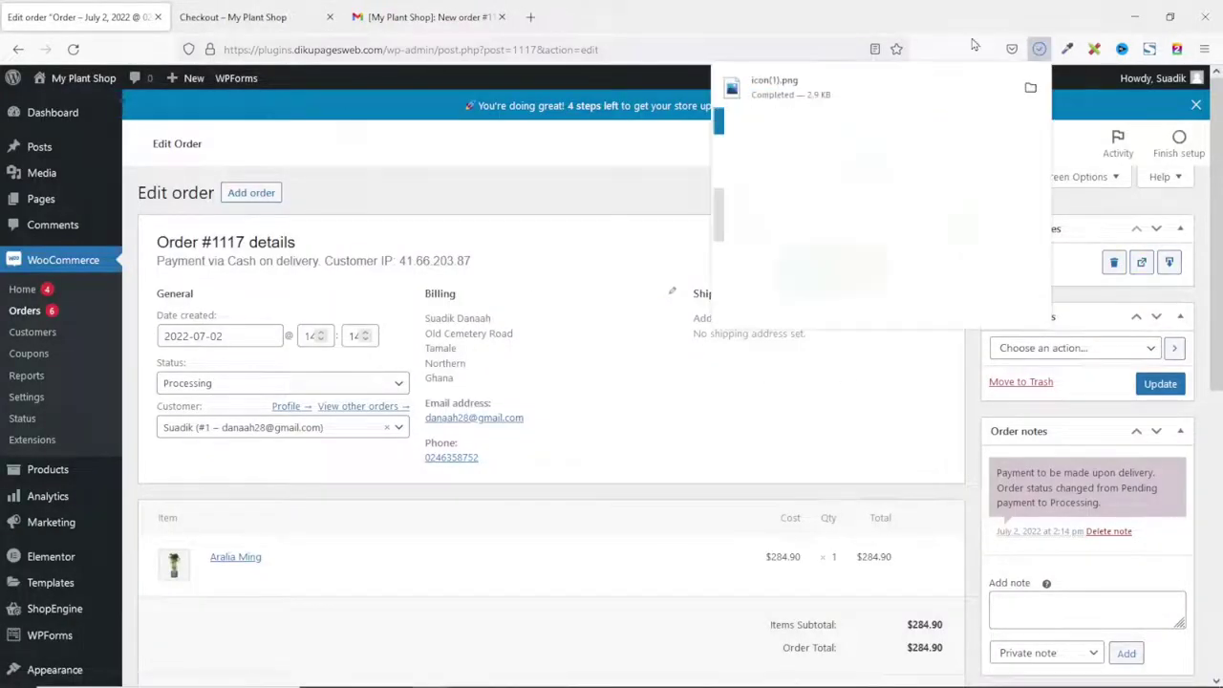
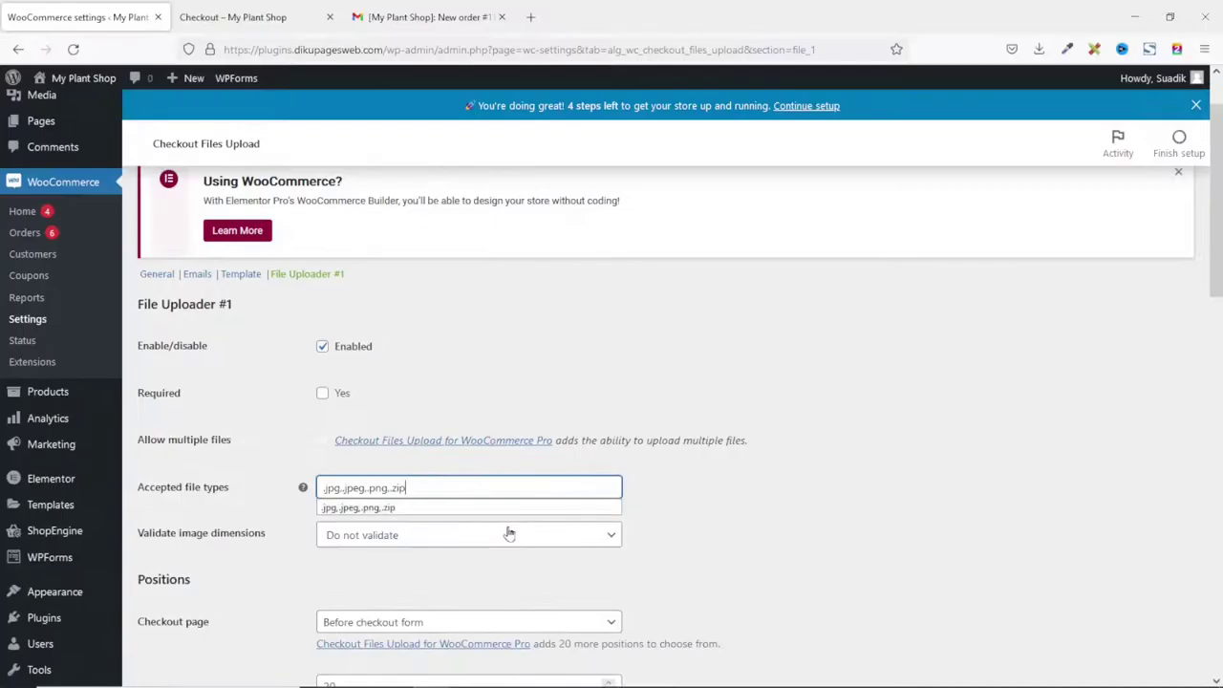
Save File Uploader #1's settings with .jpg, .jpeg, .png and .zip as the accepted file types.
scroll(509, 534, down, 15)
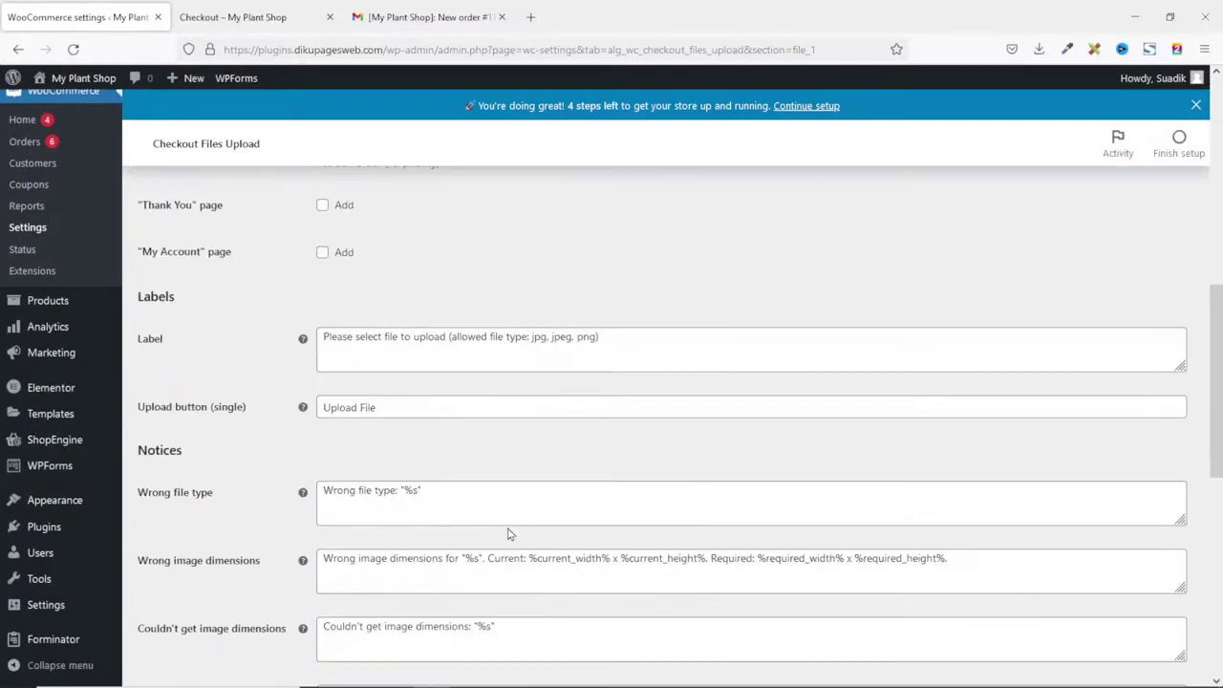
click(170, 611)
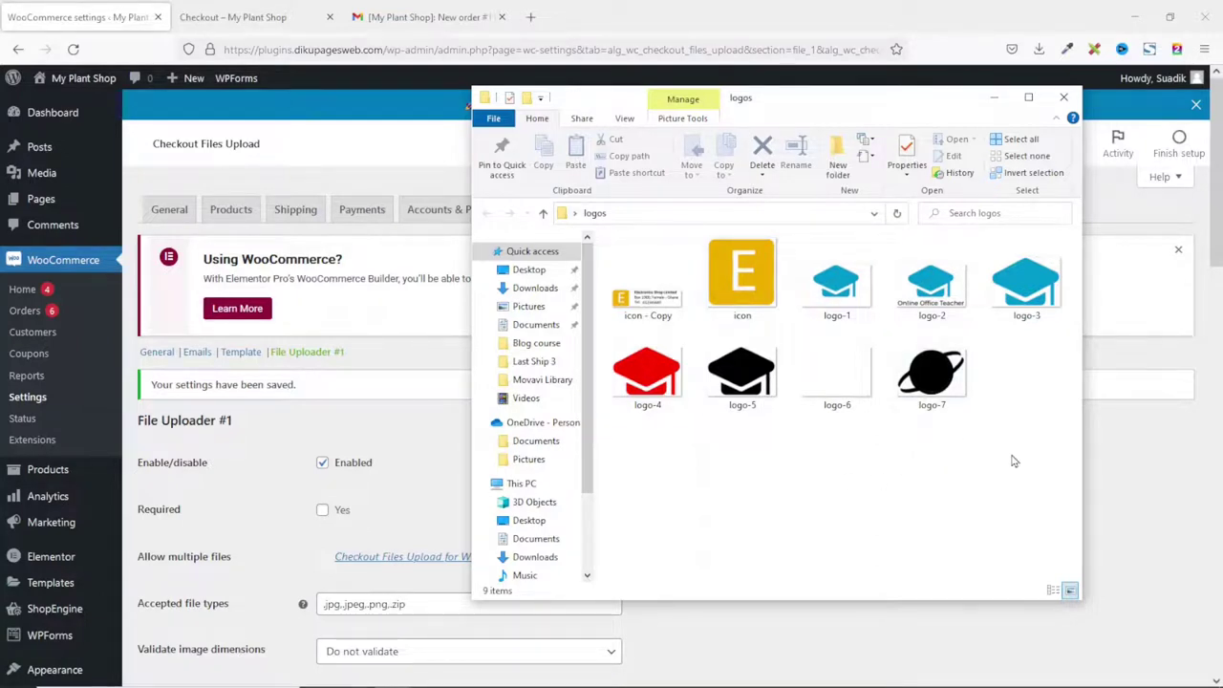
Compress all the image files in the logos folder into a zipped folder named "my logos".
key(ctrl+a)
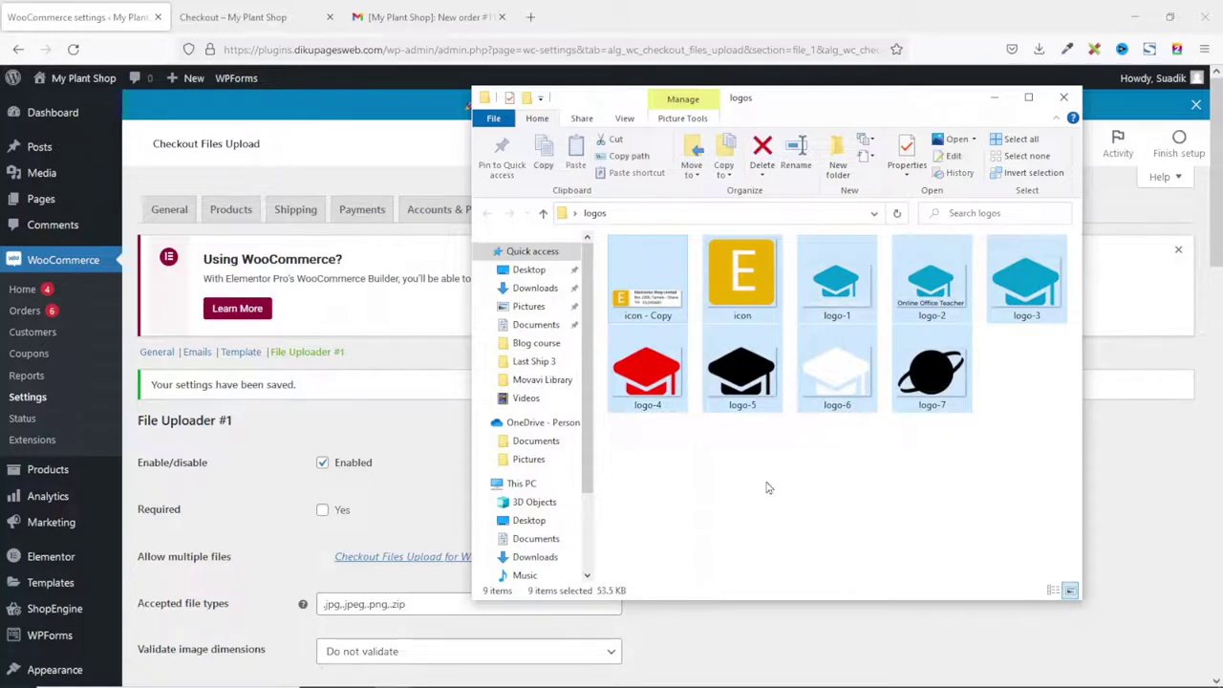
right_click(656, 293)
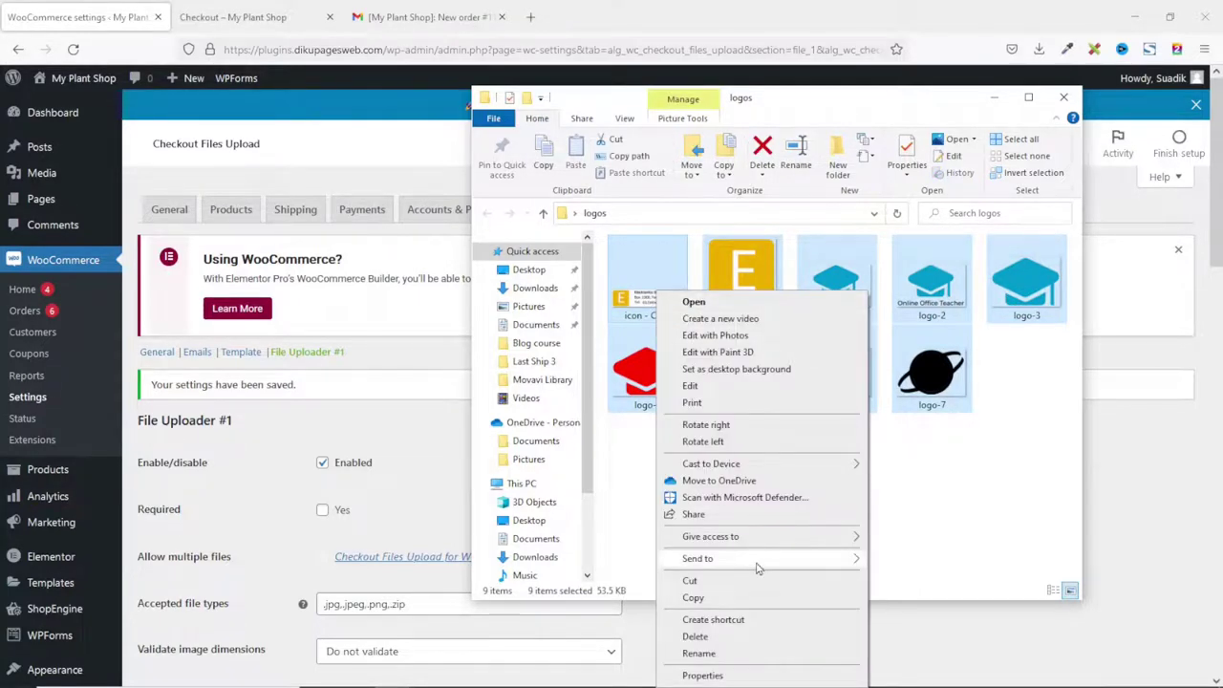
mouse_move(756, 563)
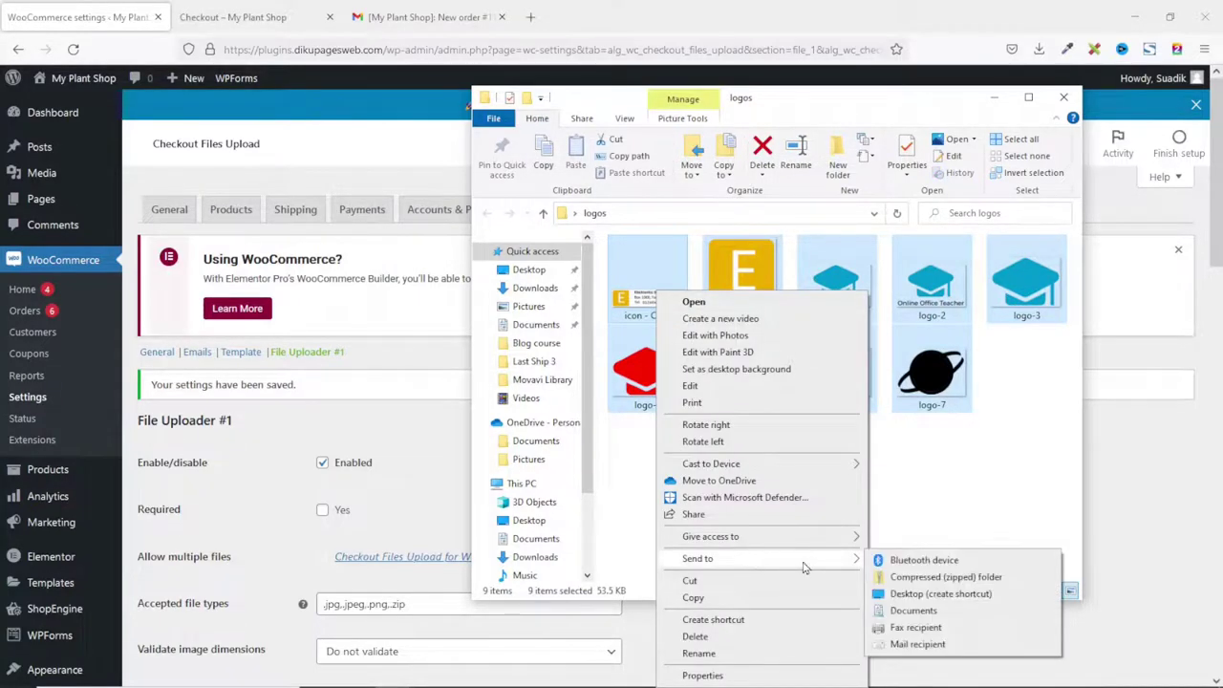
click(955, 580)
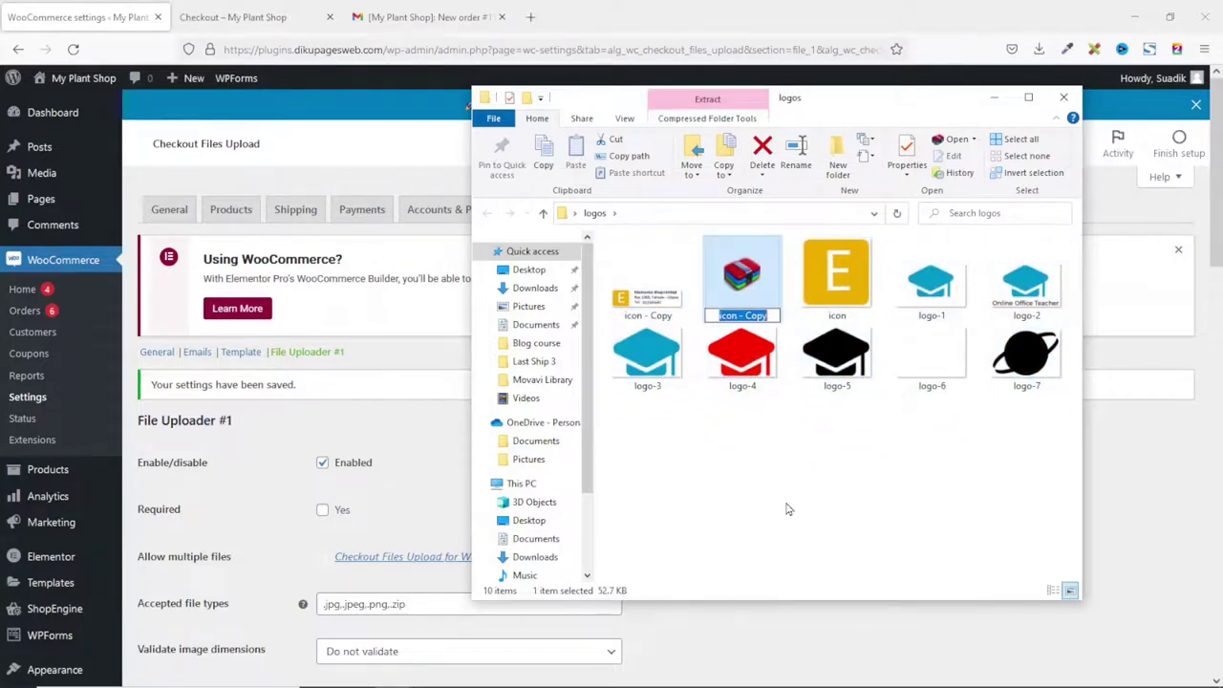
text(my logos)
key(Return)
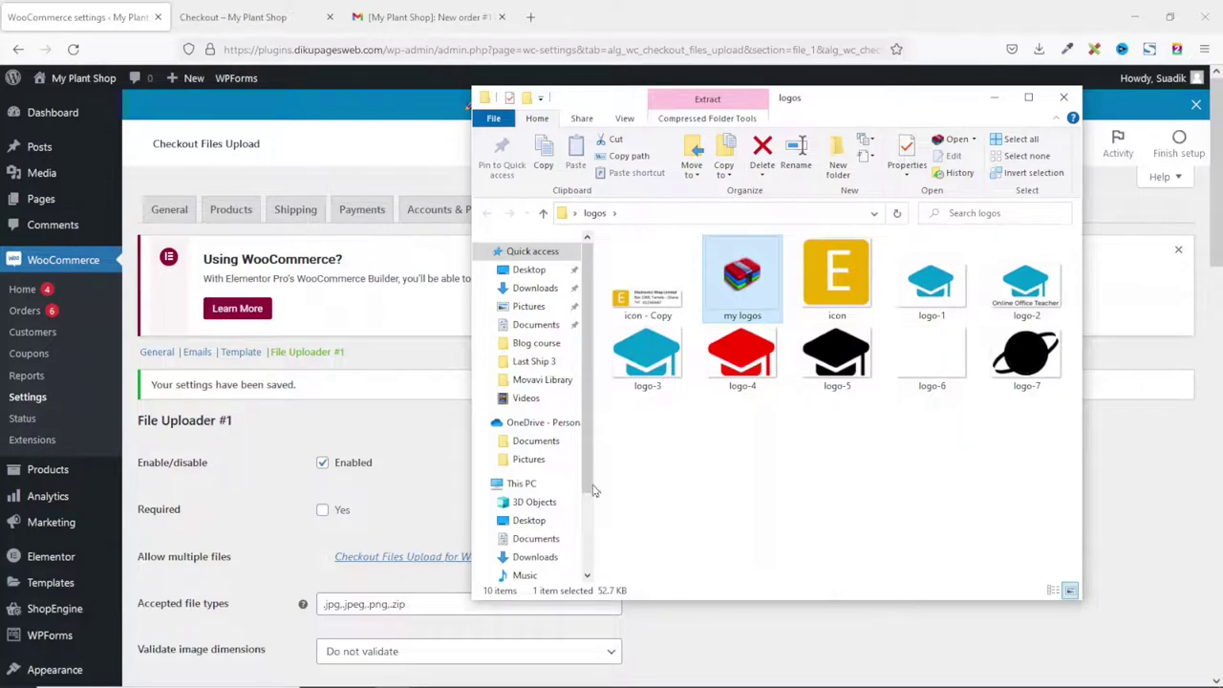
Return to the storefront's shop page, add Alocasia Regal Shield to the cart and proceed from the cart to checkout.
click(257, 52)
click(257, 21)
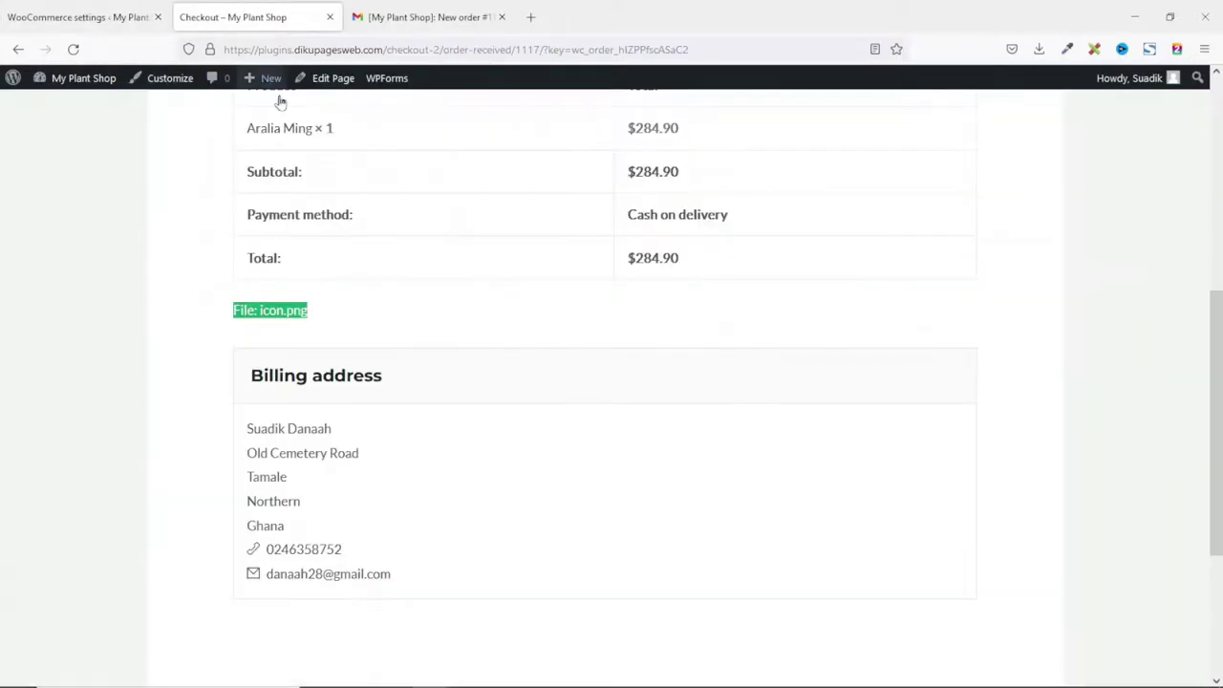
scroll(865, 418, up, 5)
click(865, 127)
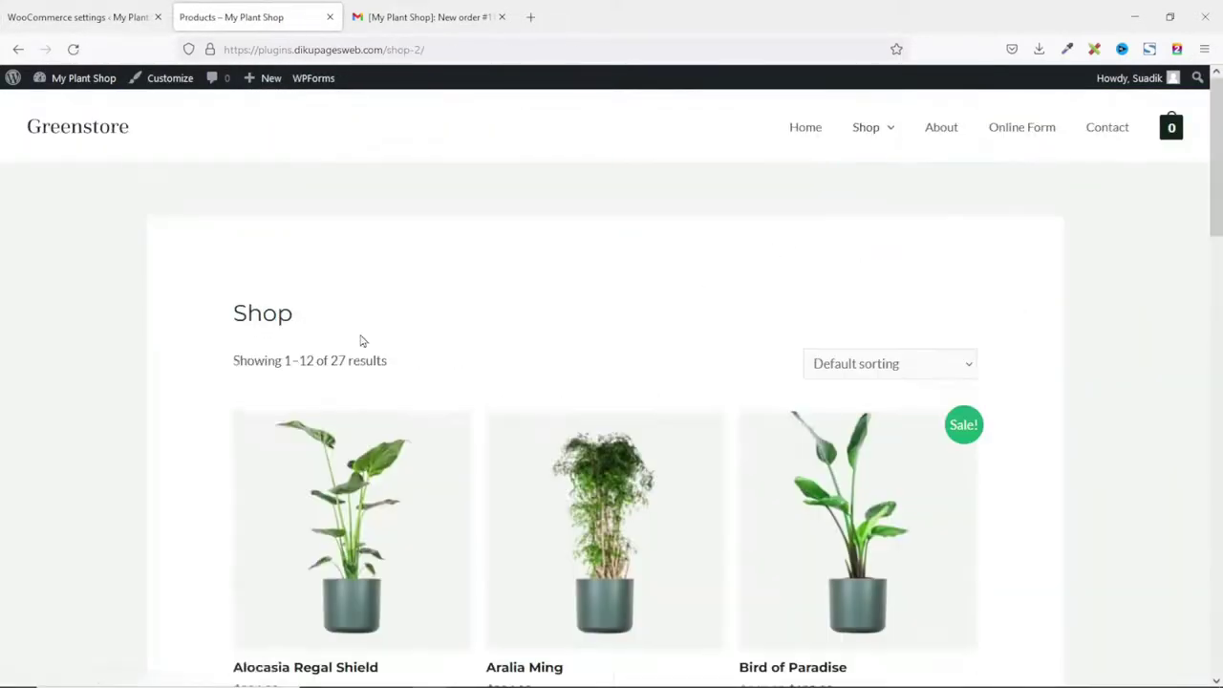
scroll(361, 341, down, 2)
click(309, 583)
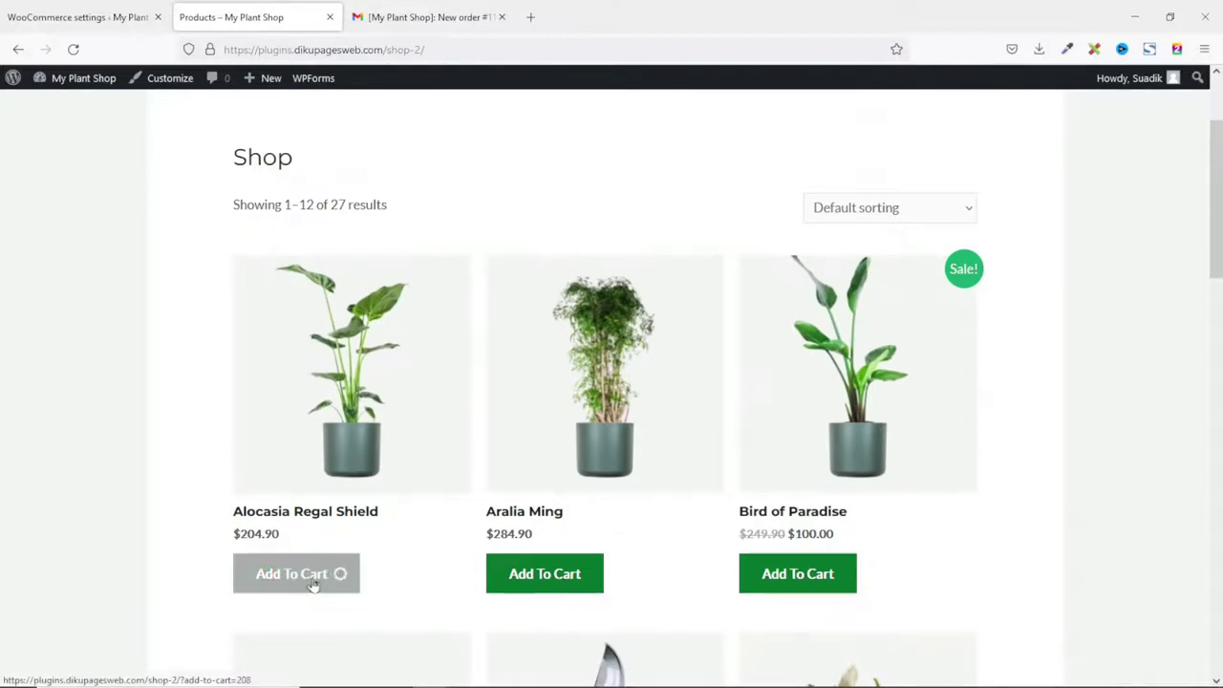
click(392, 577)
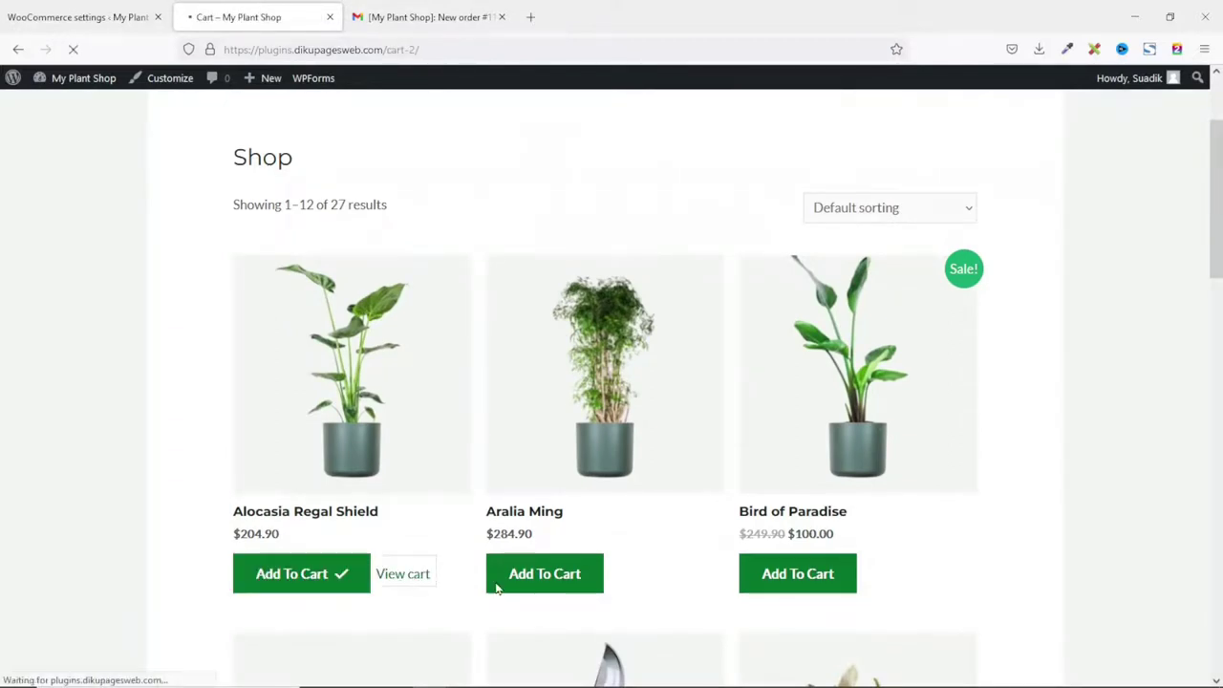
click(768, 579)
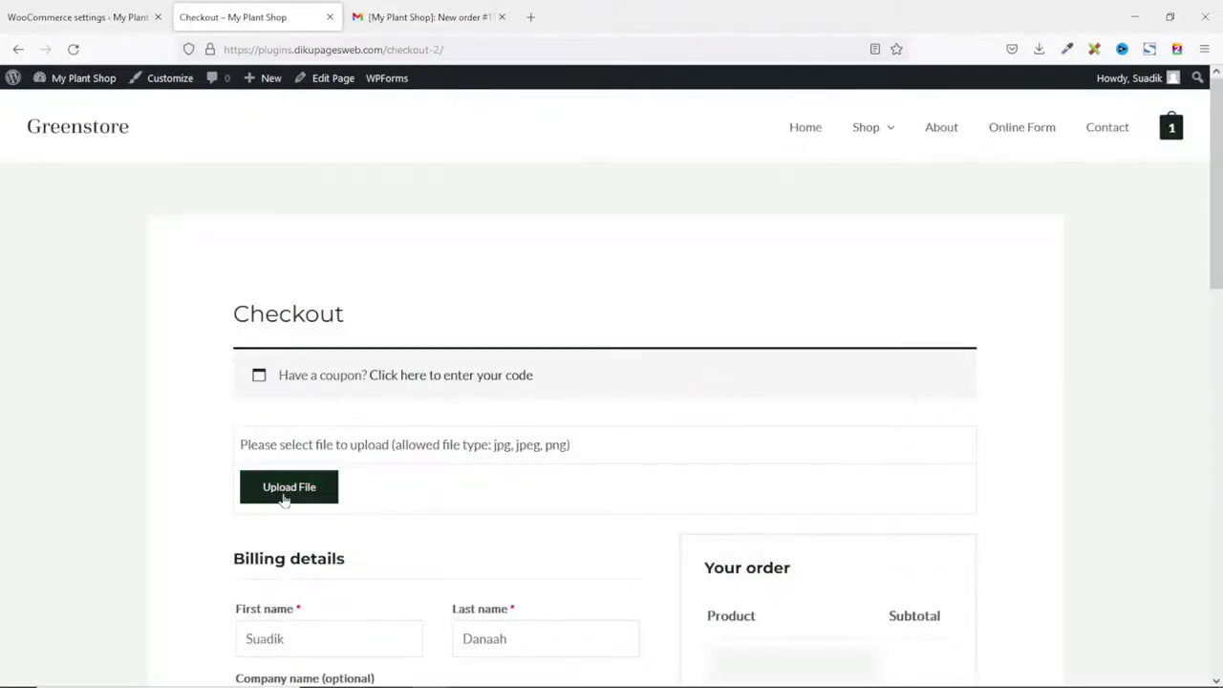
Upload my logos.zip through the checkout's file uploader and dismiss the upload message.
click(284, 495)
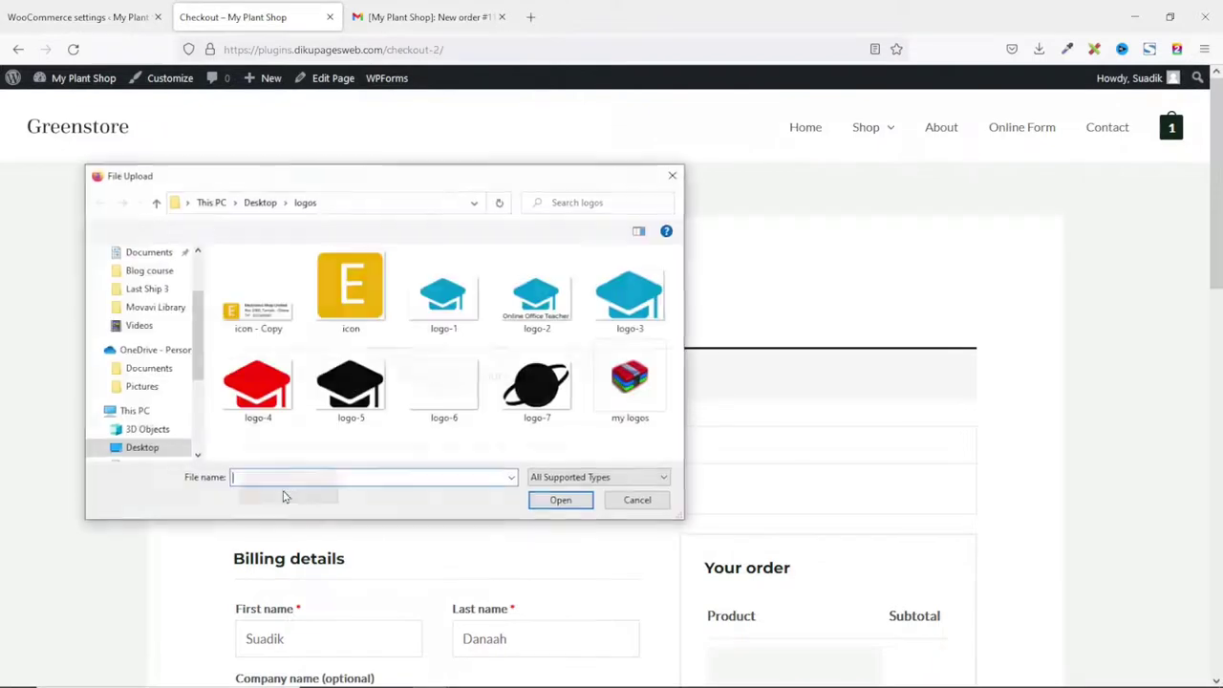
click(629, 392)
click(562, 502)
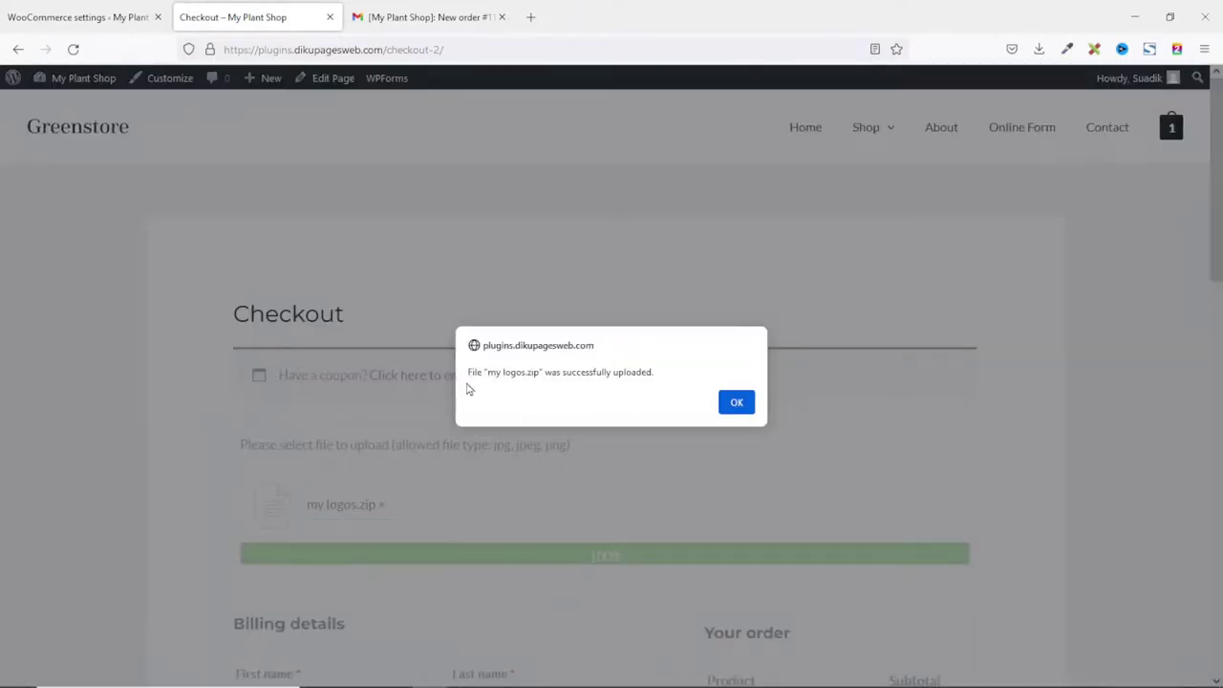
click(736, 402)
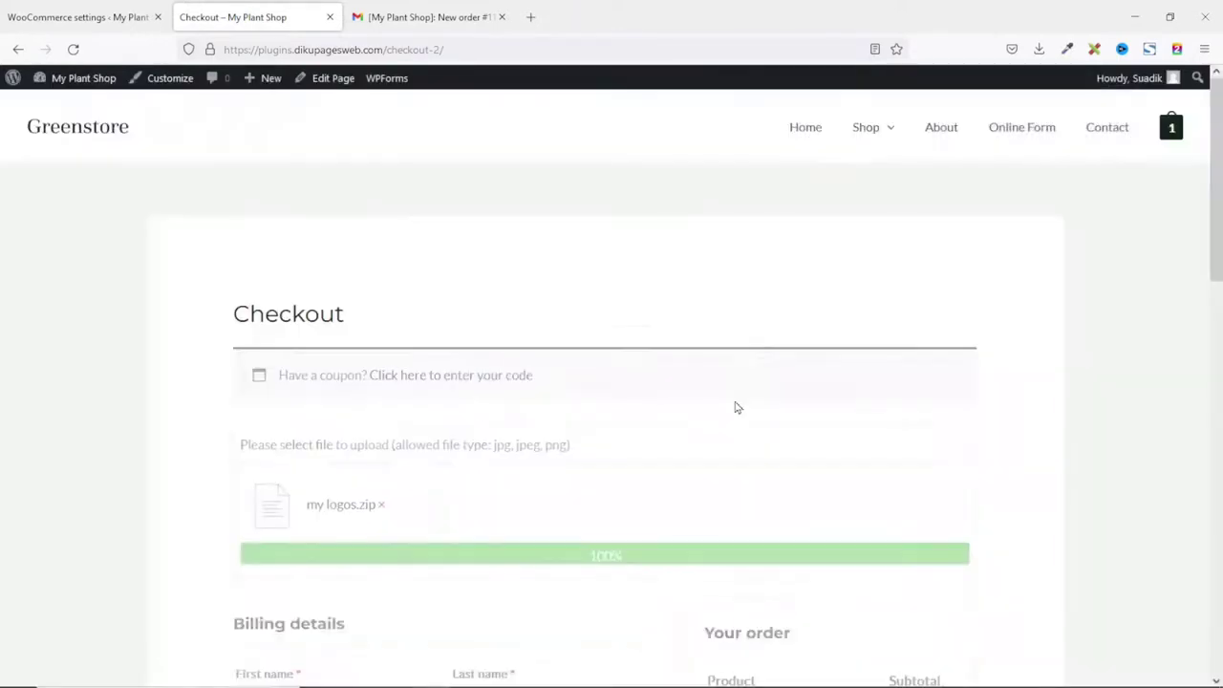
Place the order with the prefilled billing details and look over the order received page.
scroll(707, 417, down, 10)
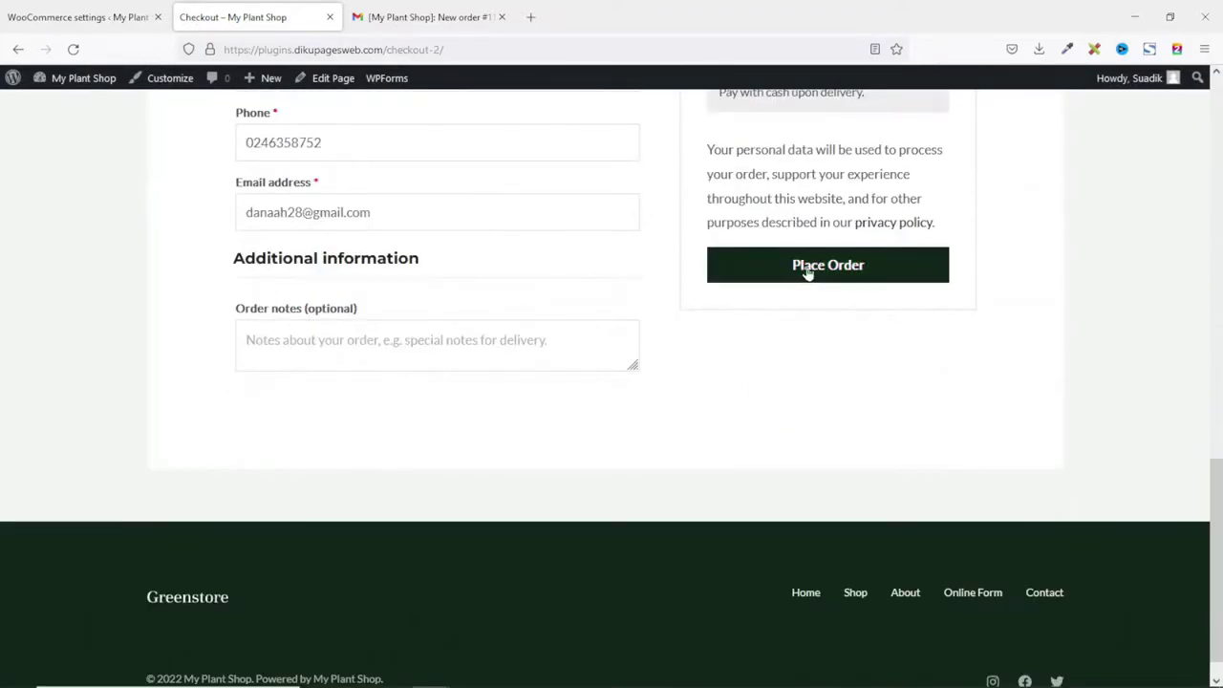
click(808, 271)
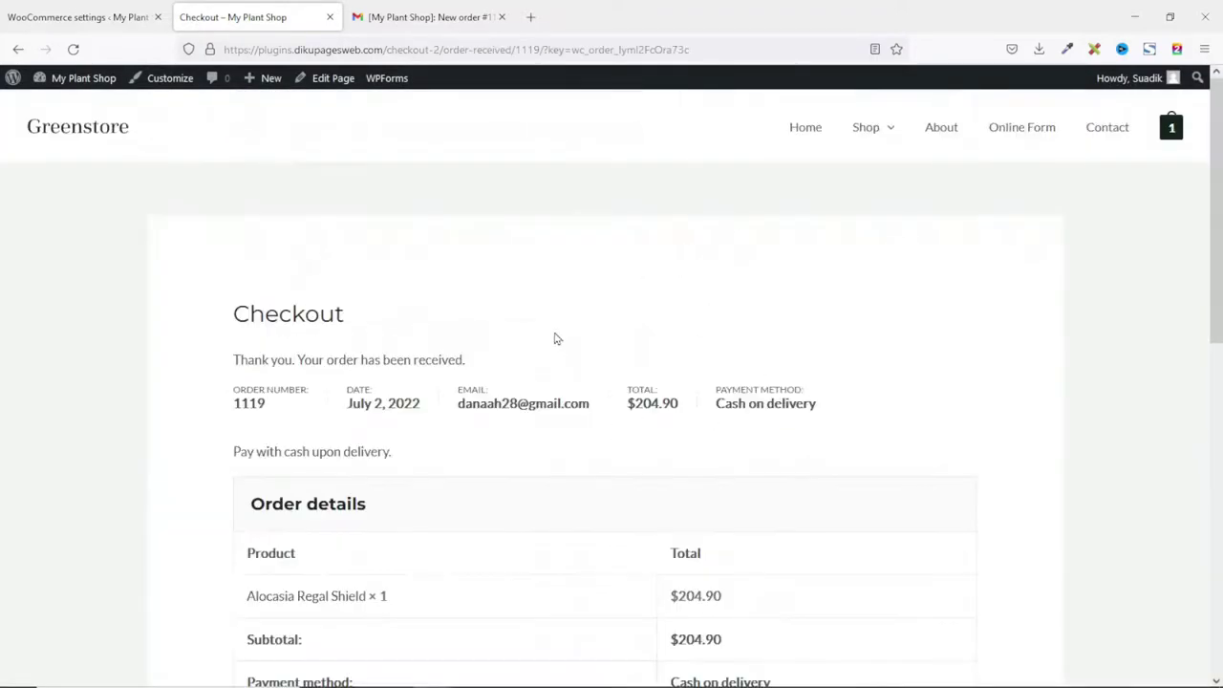
scroll(554, 335, down, 4)
scroll(557, 339, up, 5)
Switch to the WordPress admin, open the newest WooCommerce order to check its uploaded file, and close the email tab.
click(81, 18)
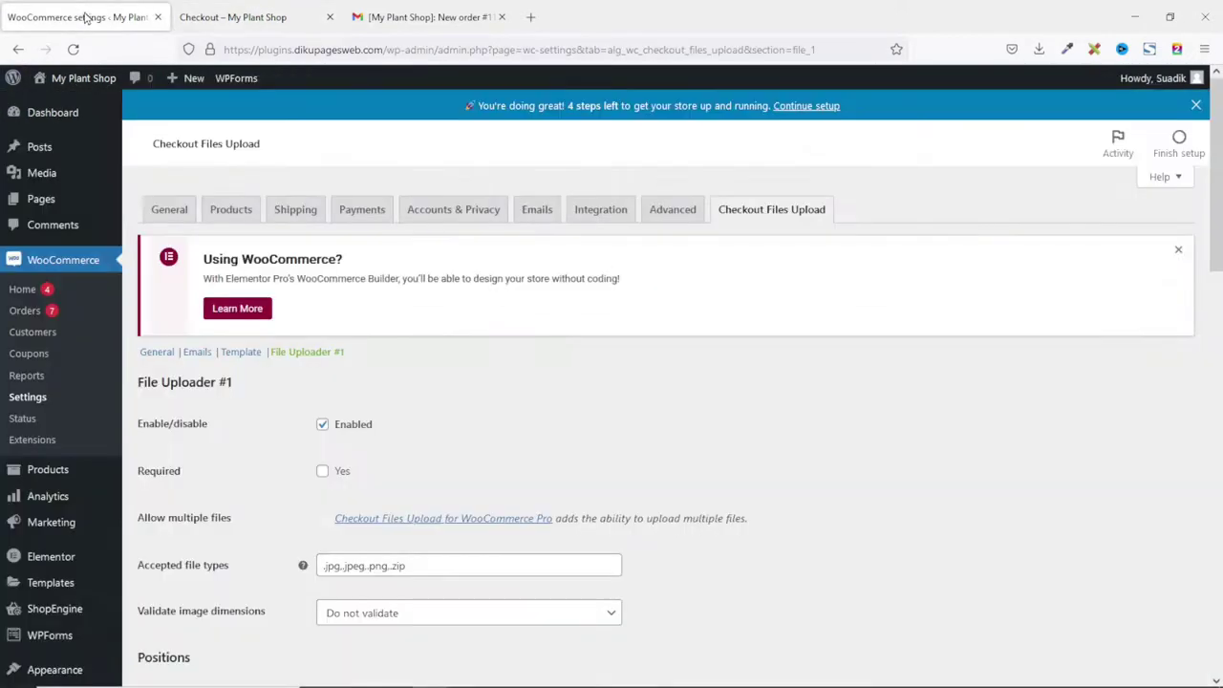
click(33, 312)
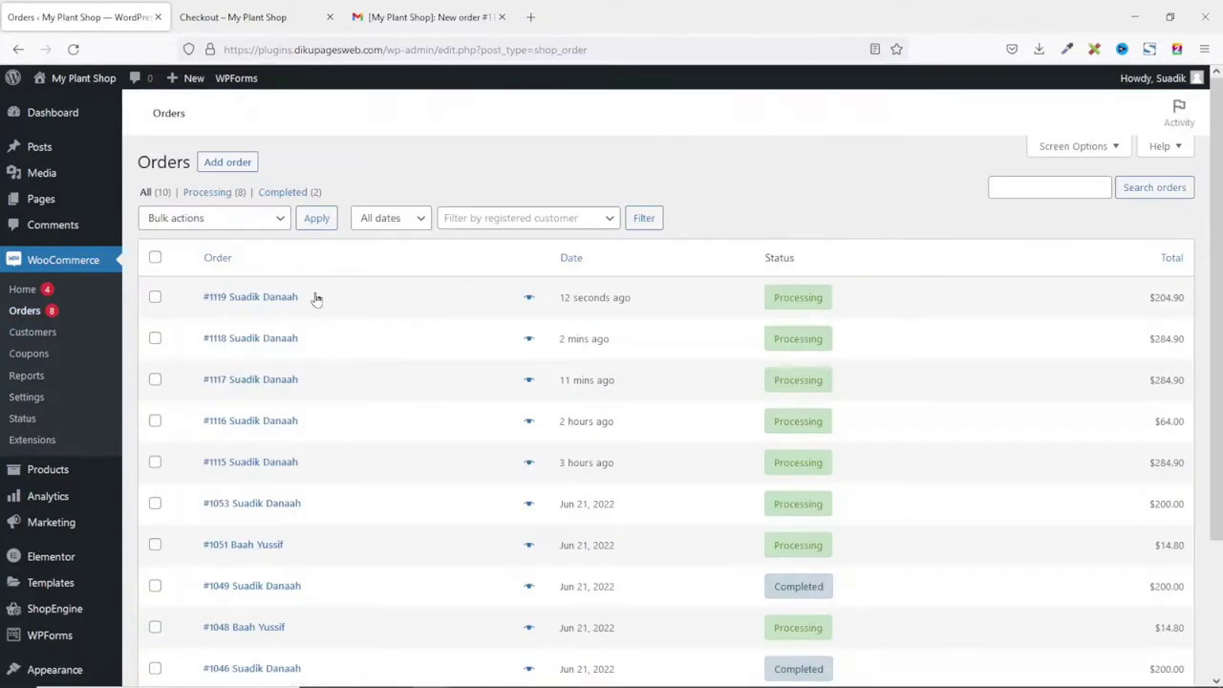
click(286, 306)
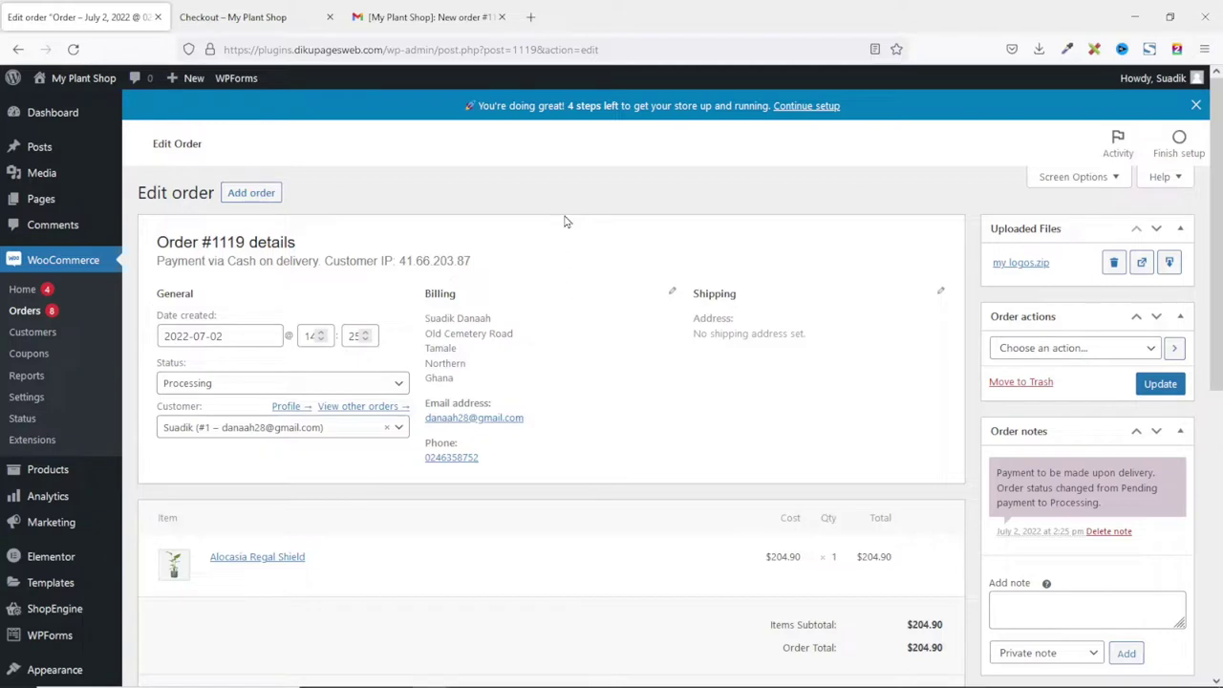
click(502, 17)
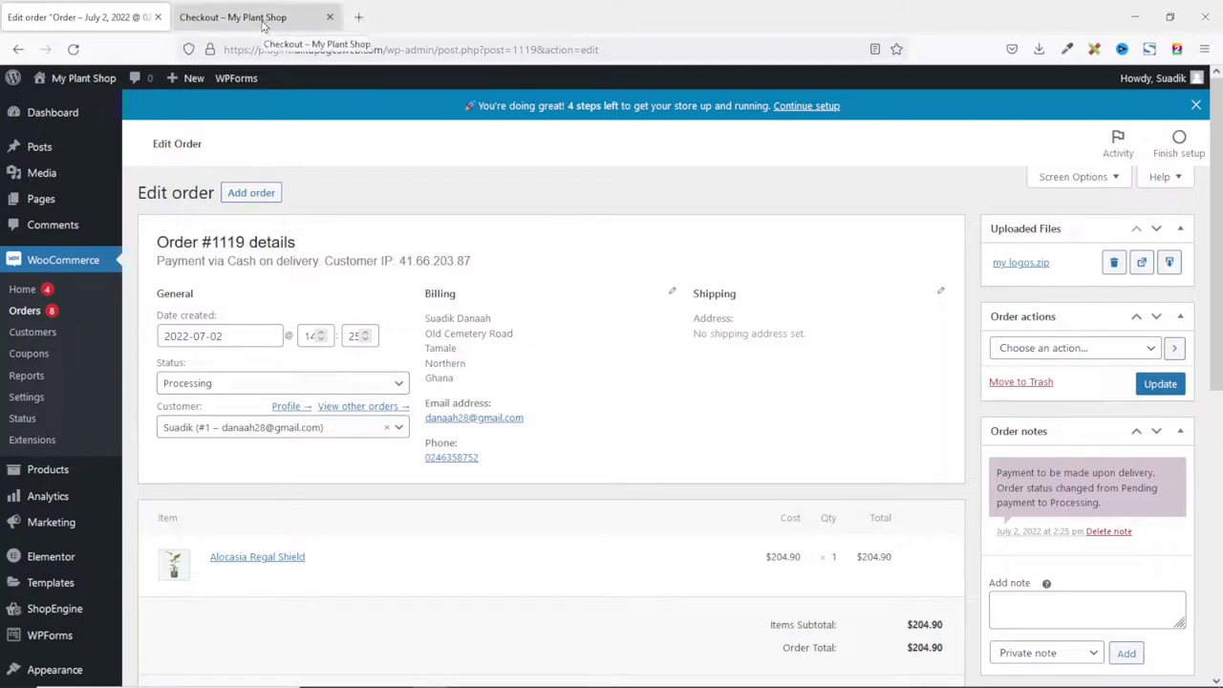